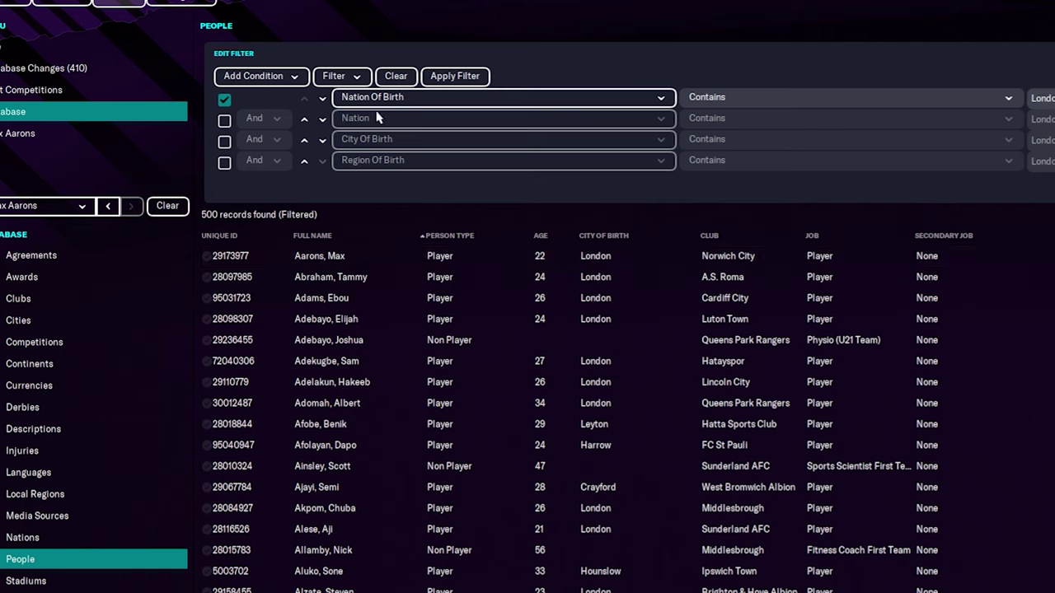
- Disable the Nation Of Birth condition so no London conditions are active, and apply the filter to list all people
left_click(224, 100)
left_click(224, 121)
left_click(224, 141)
left_click(224, 121)
left_click(224, 141)
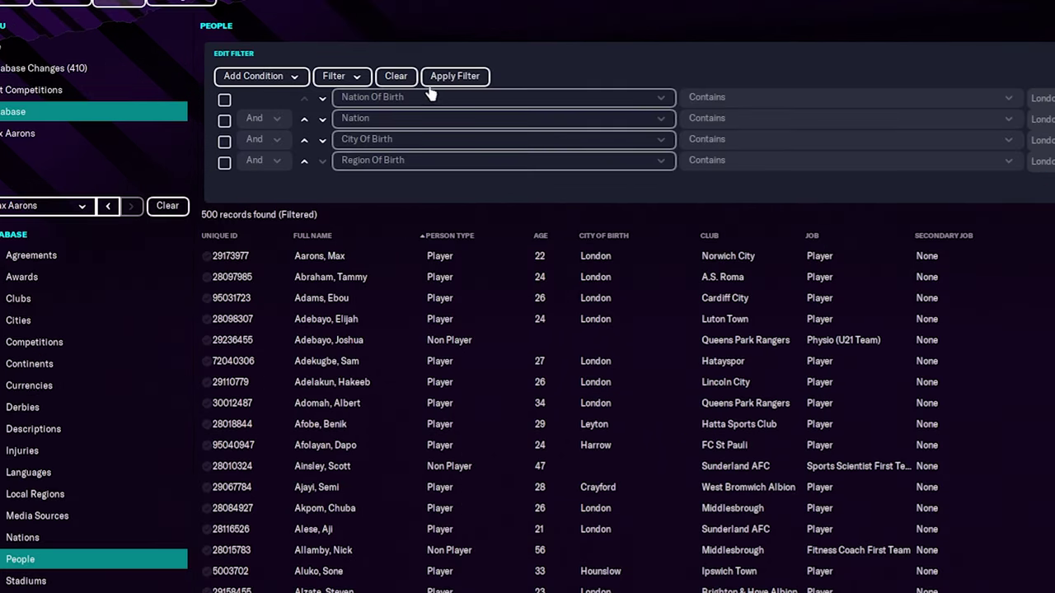
left_click(445, 76)
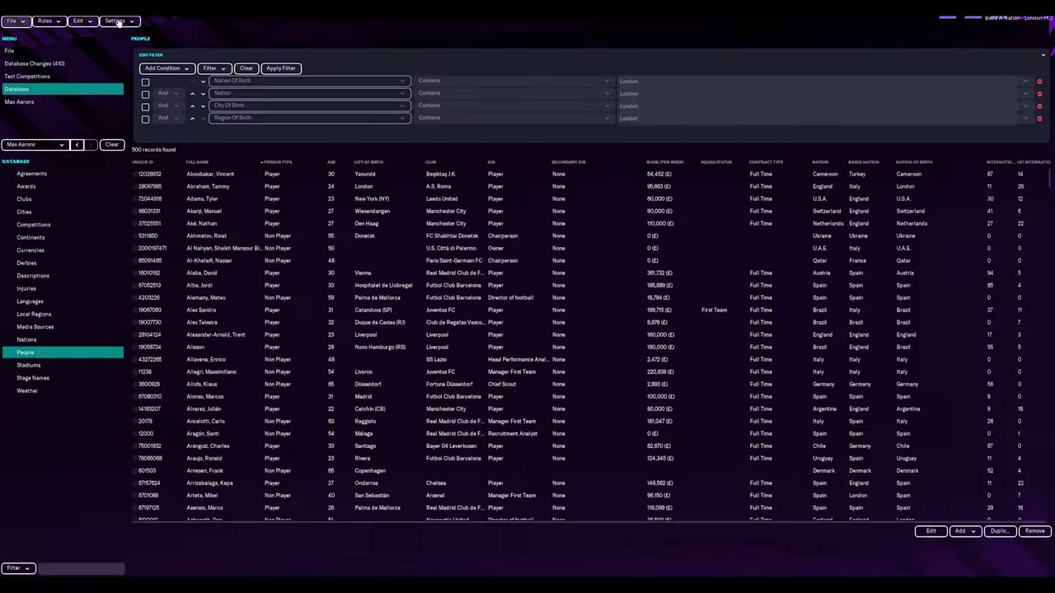
- Set the maximum records for search to Unlimited and refilter the people with only Nation Of Birth contains London enabled
left_click(120, 21)
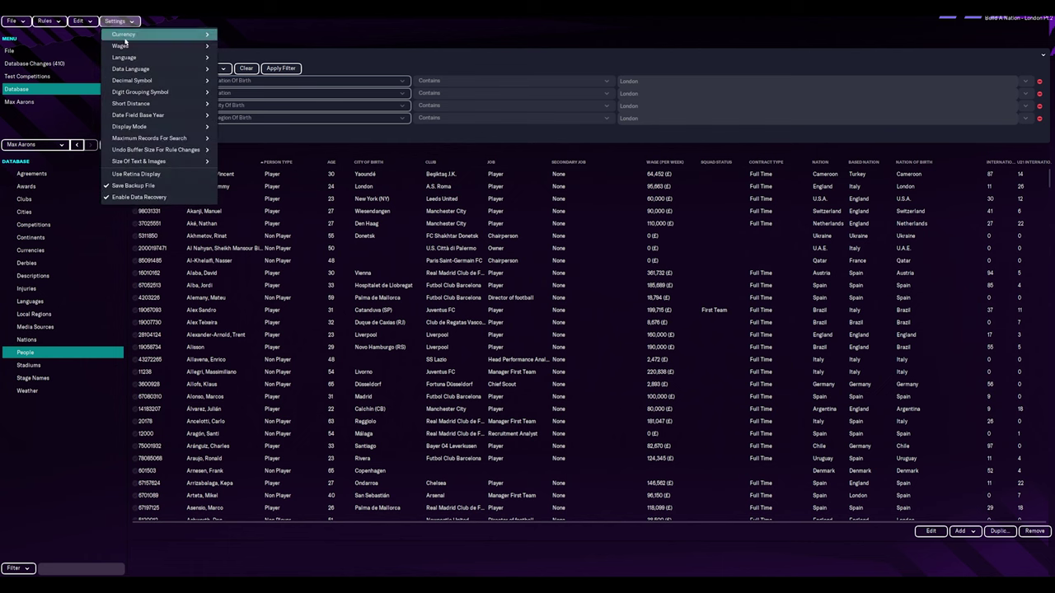
mouse_move(181, 140)
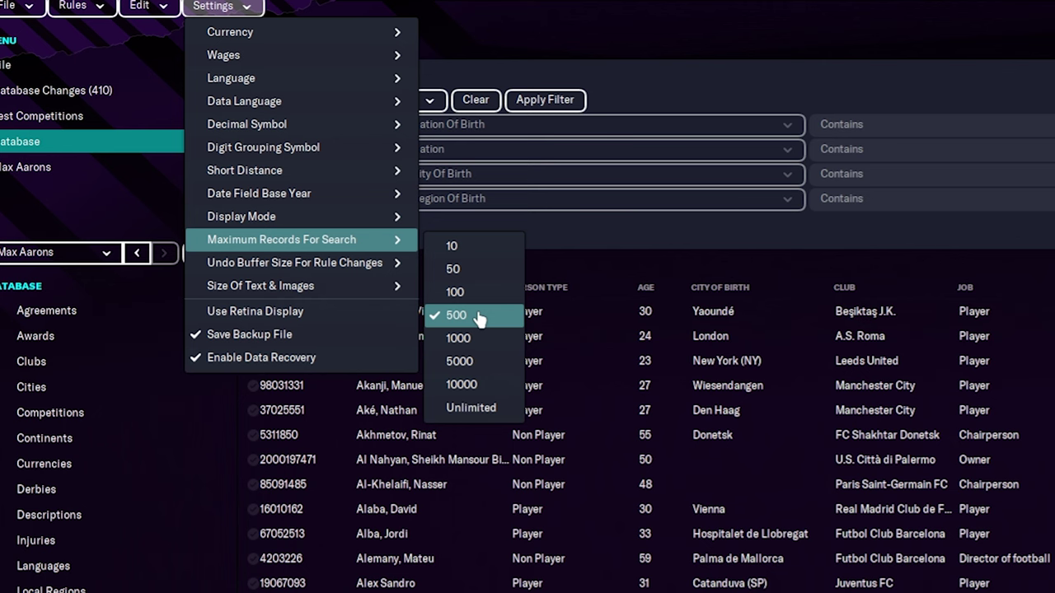
left_click(483, 407)
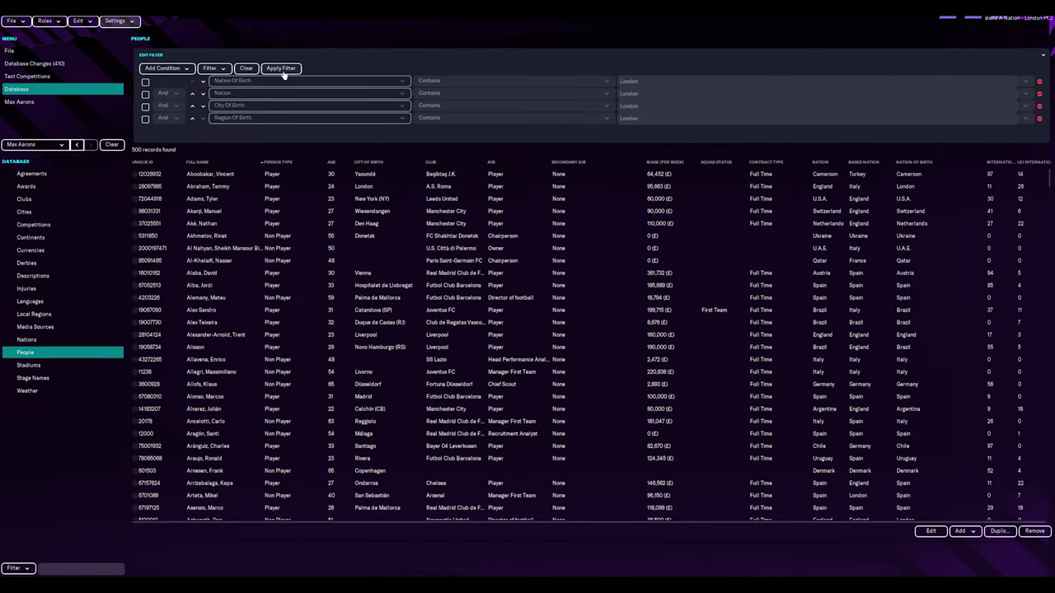
left_click(281, 69)
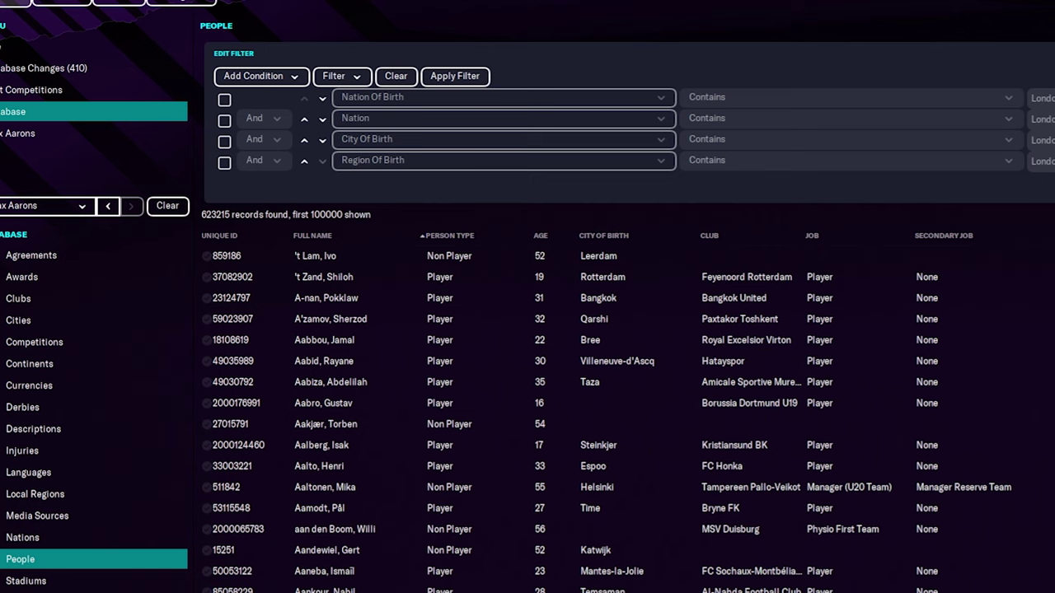
left_click(224, 100)
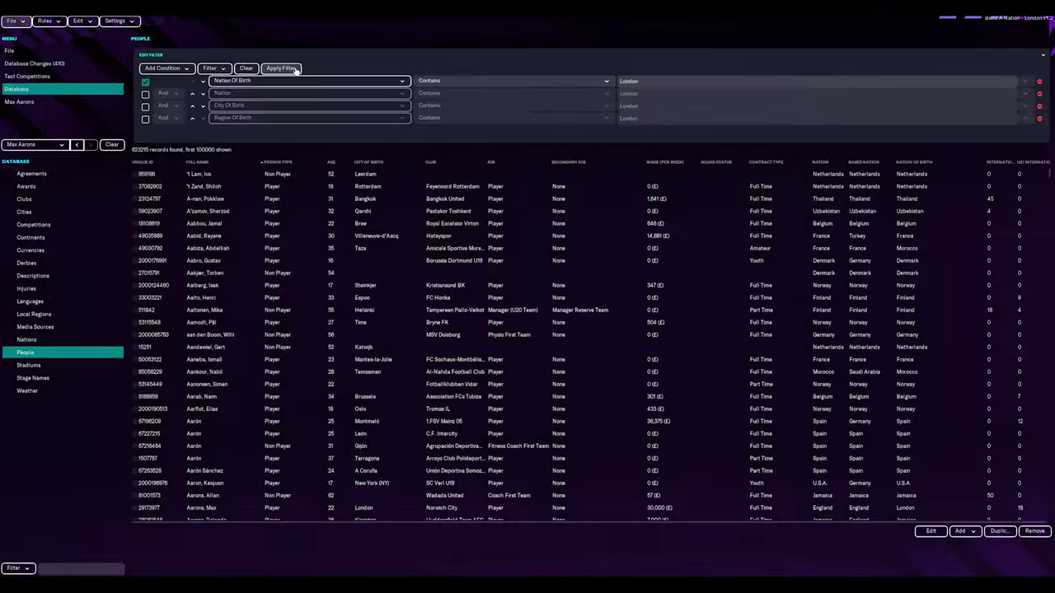
left_click(281, 68)
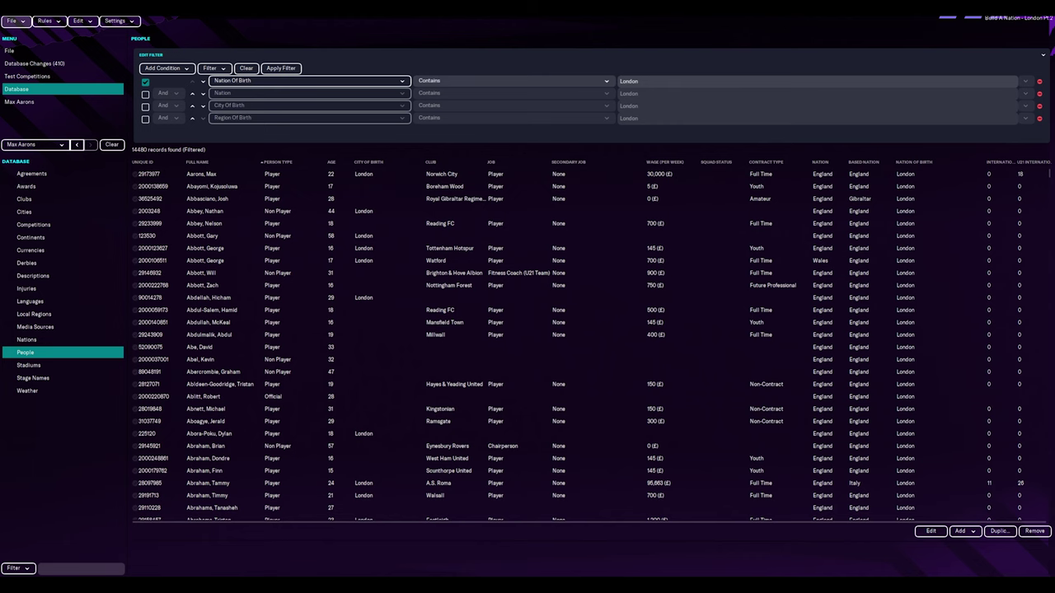
- Auto size all columns of the people list and sort it by international apps, highest first
left_click(999, 162)
right_click(973, 164)
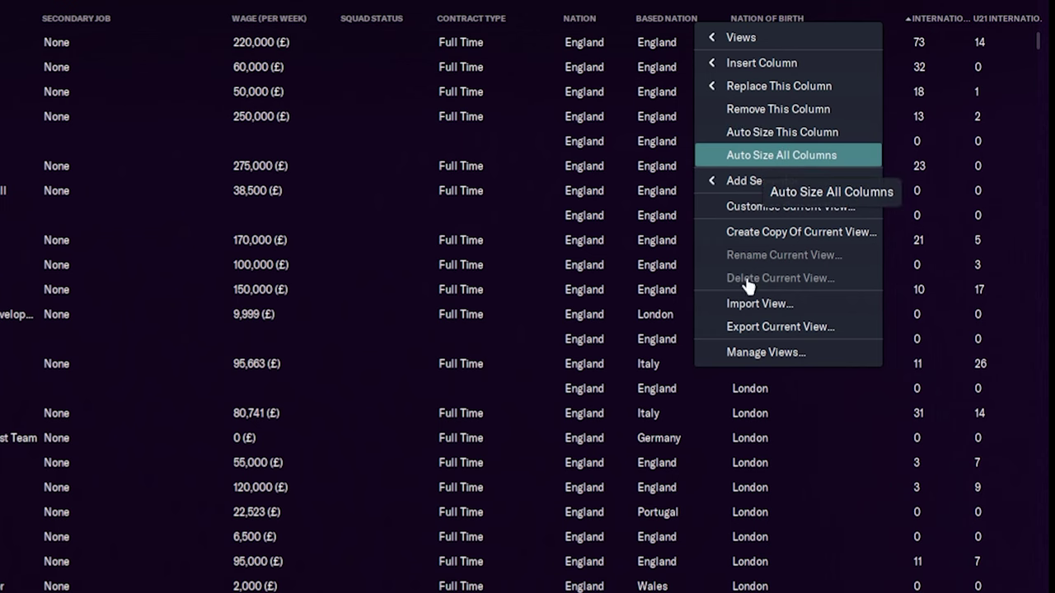
left_click(834, 158)
left_click(859, 20)
left_click(876, 19)
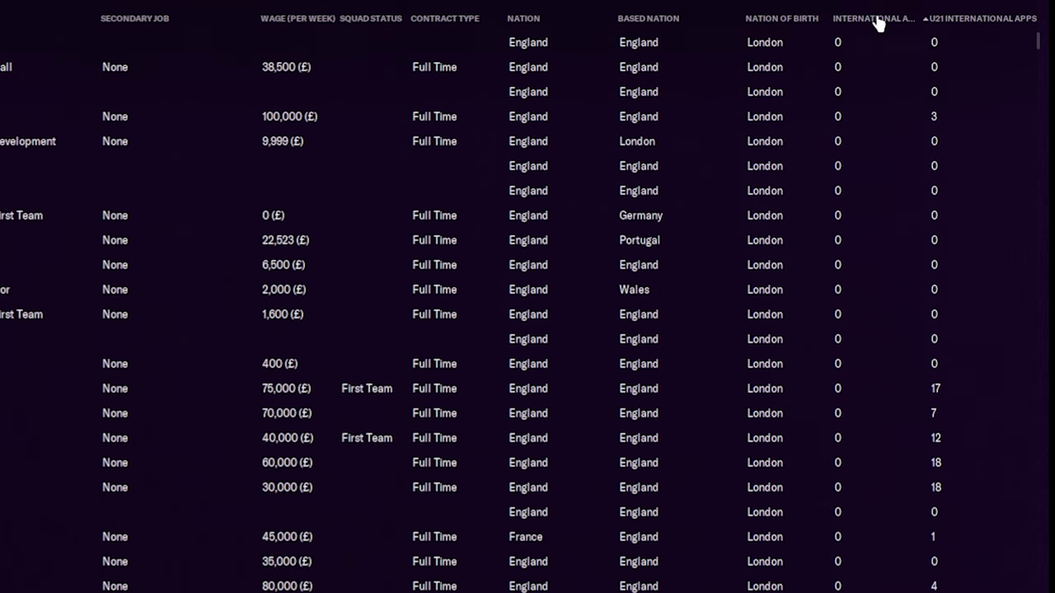
left_click(876, 20)
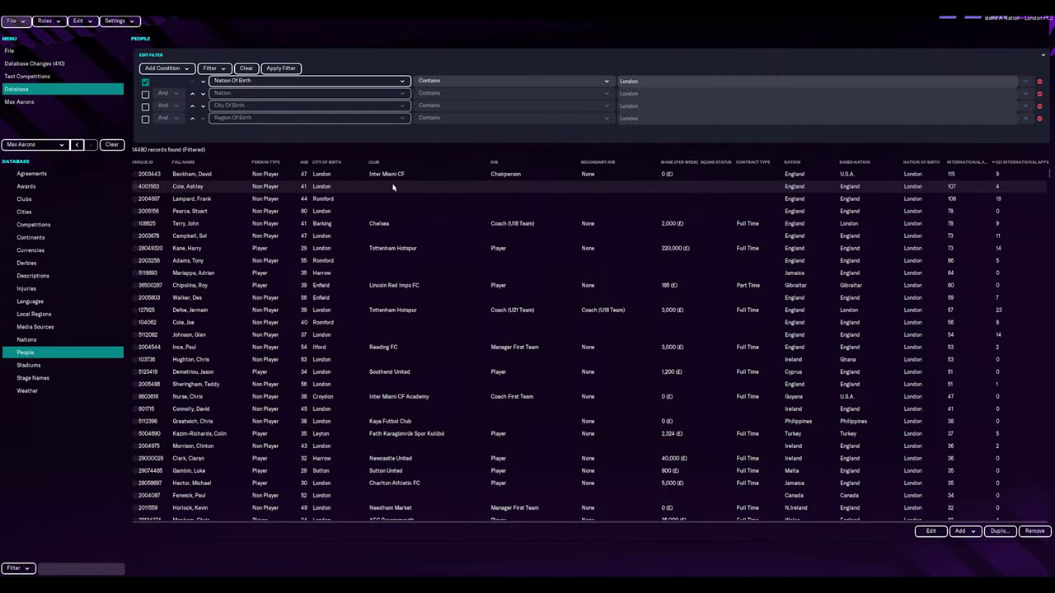
- Add an International Apps Is At Least 1 condition to the people filter and apply it
left_click(426, 177)
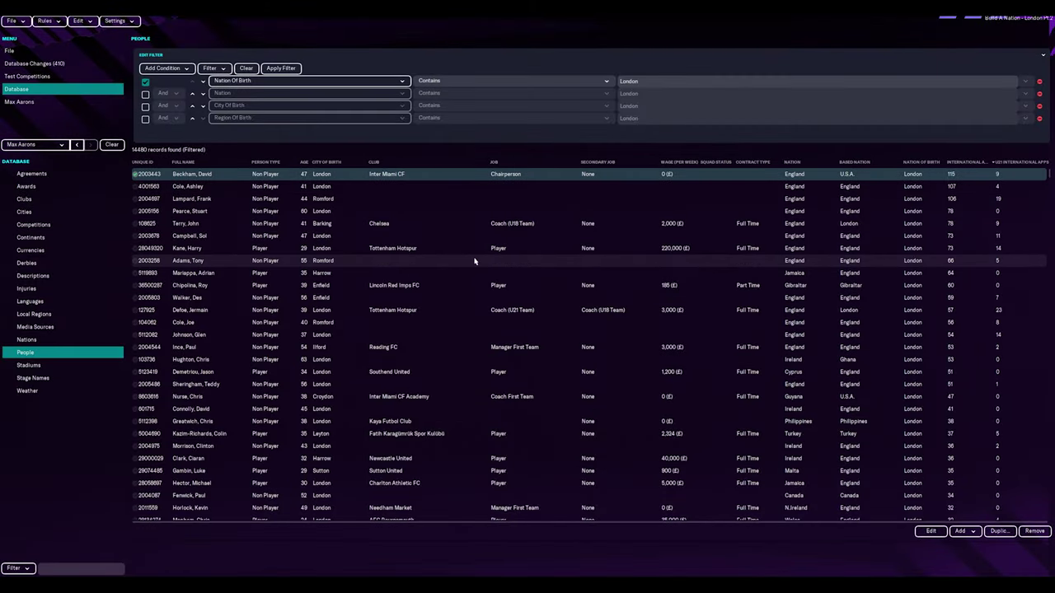
scroll(473, 261, "down", 5)
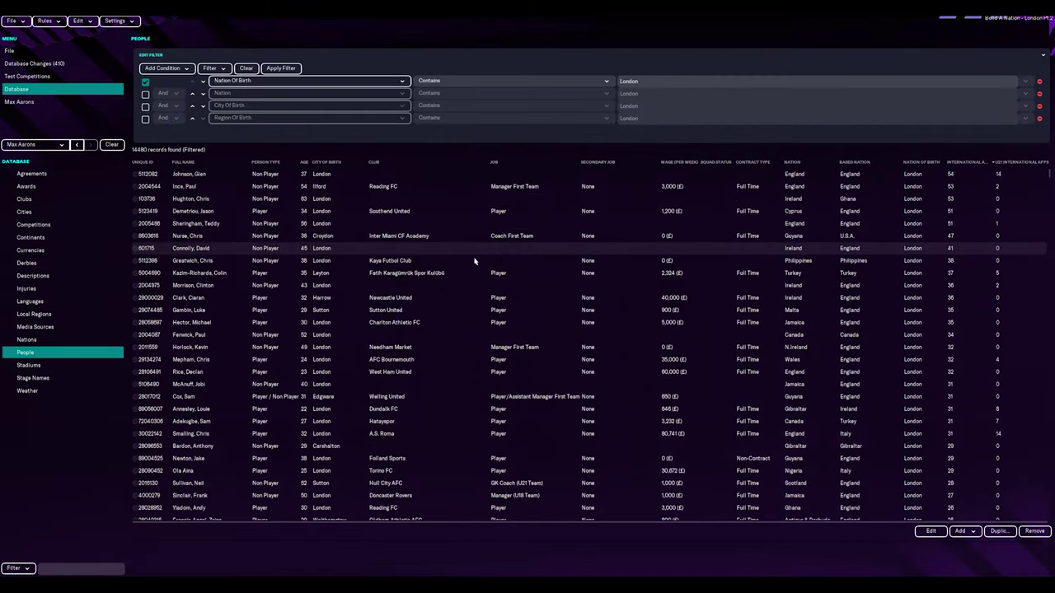
scroll(474, 262, "down", 15)
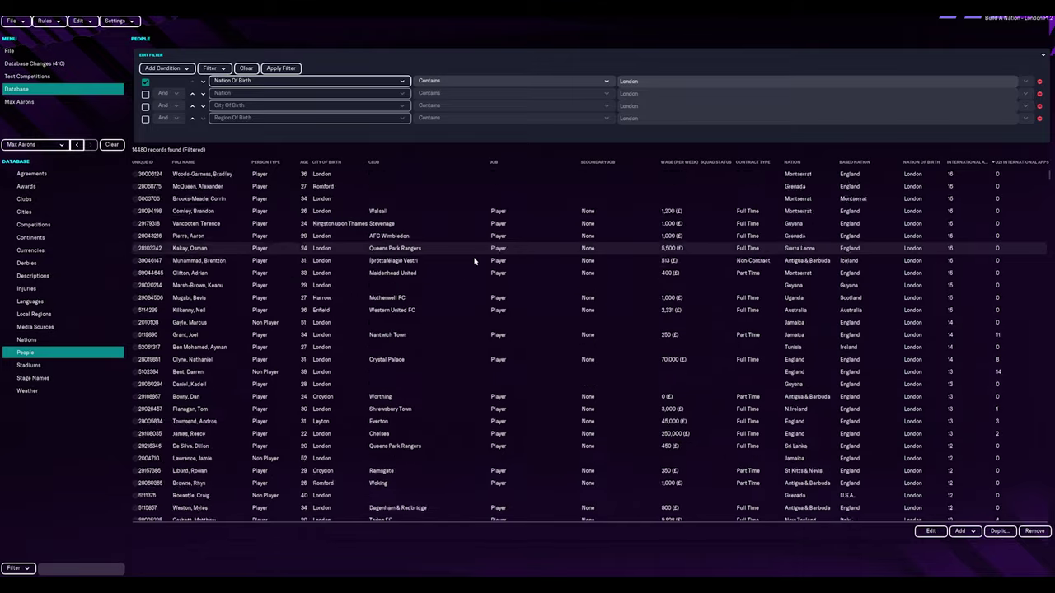
scroll(473, 261, "down", 15)
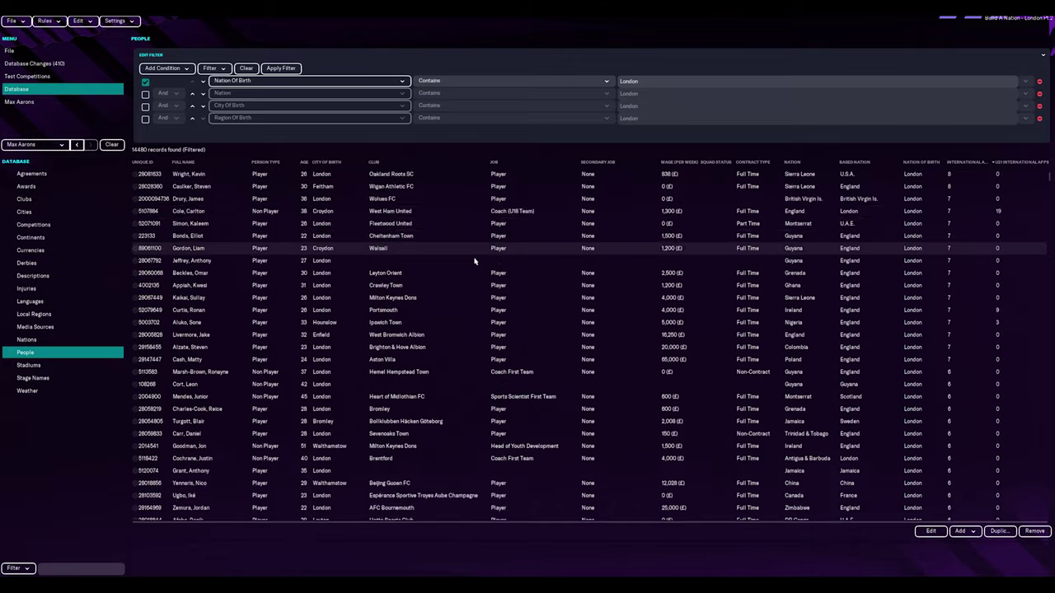
scroll(474, 261, "down", 15)
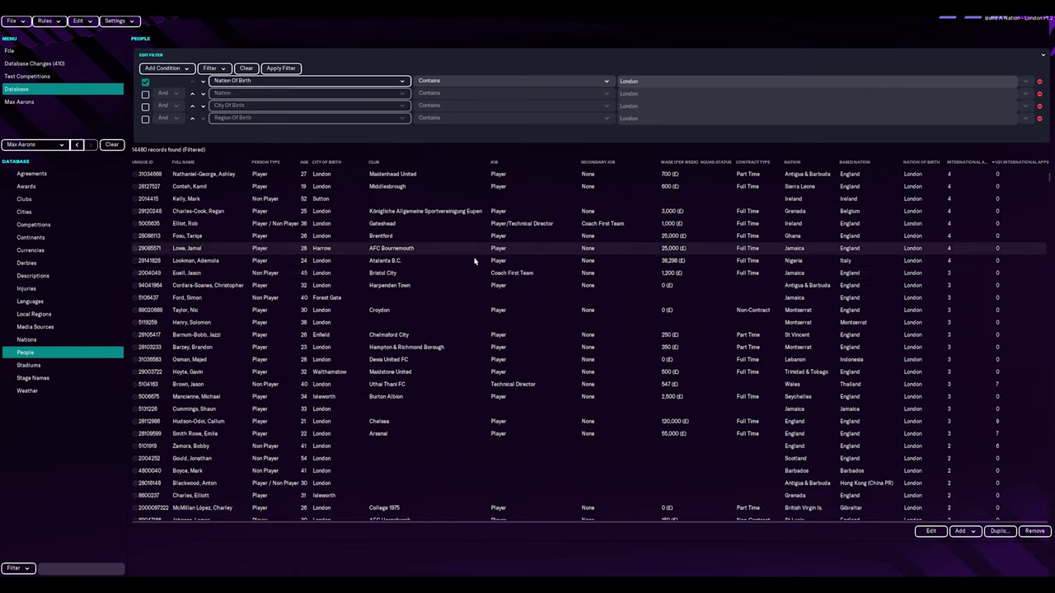
left_click_drag(1050, 174, 1048, 165)
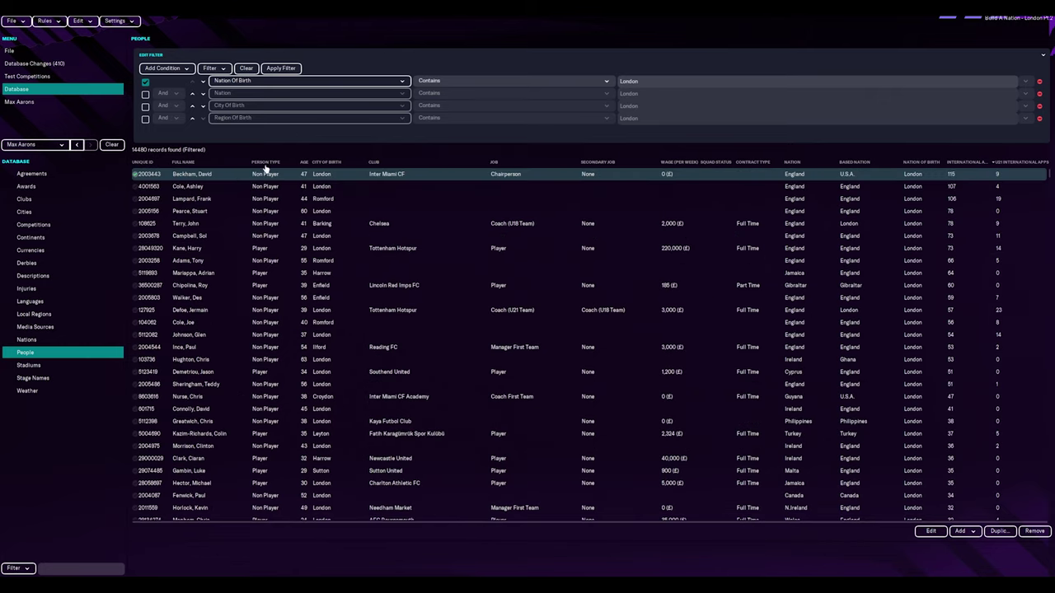
left_click(220, 69)
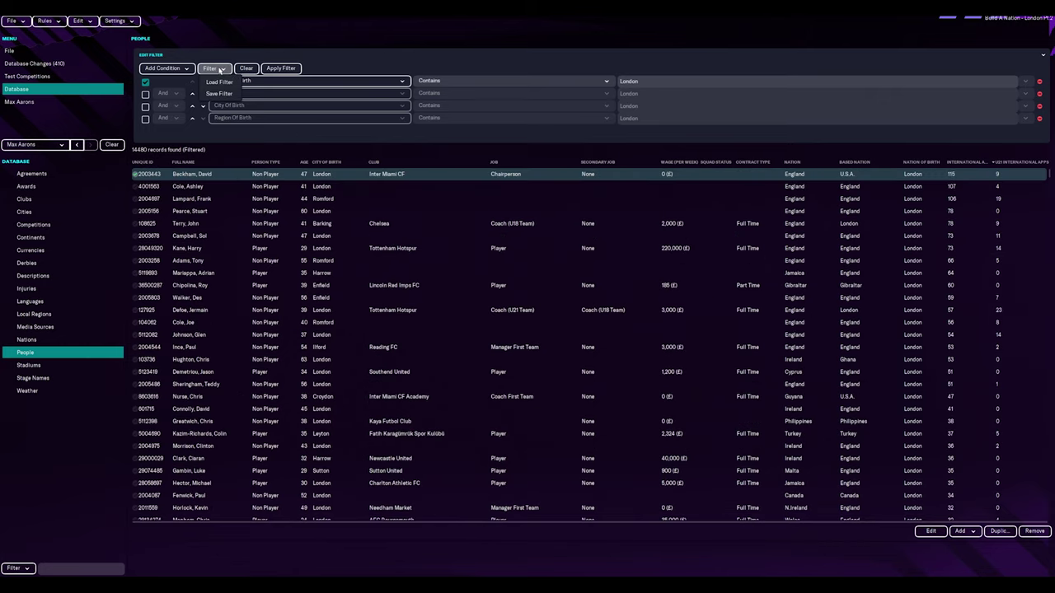
left_click(164, 69)
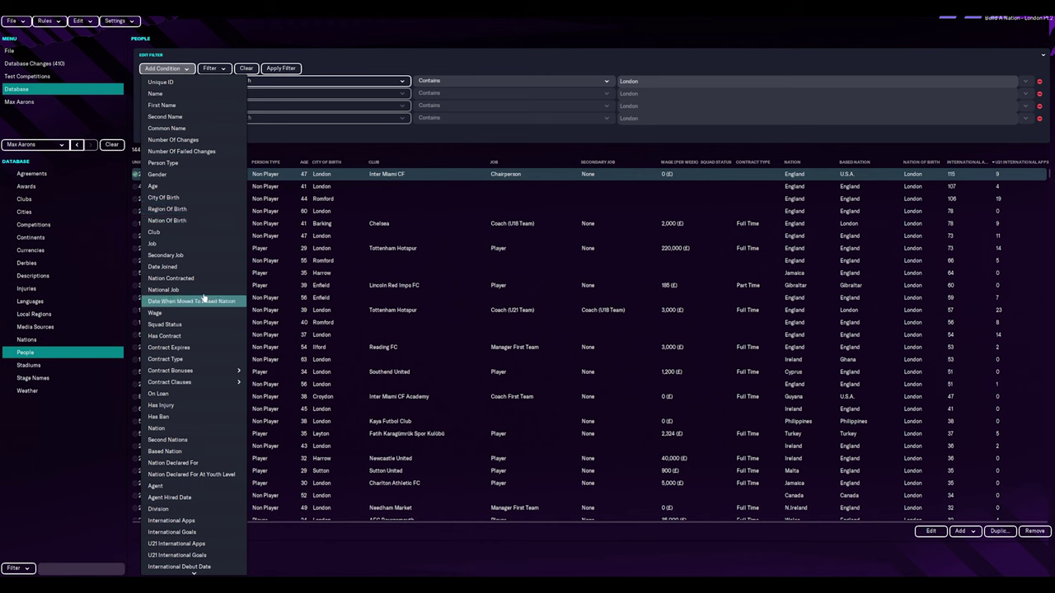
left_click(183, 520)
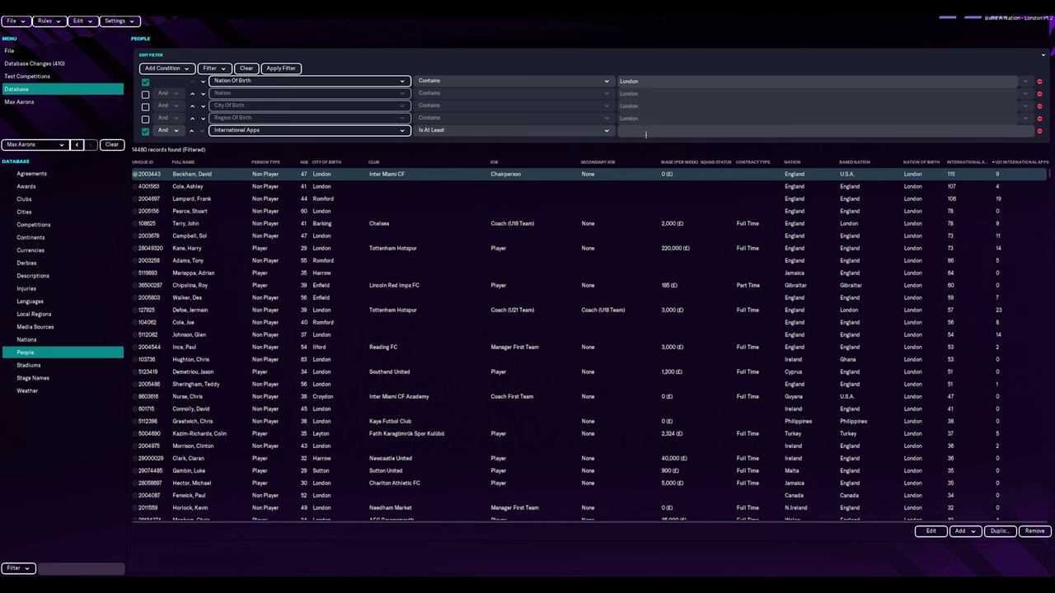
left_click(280, 69)
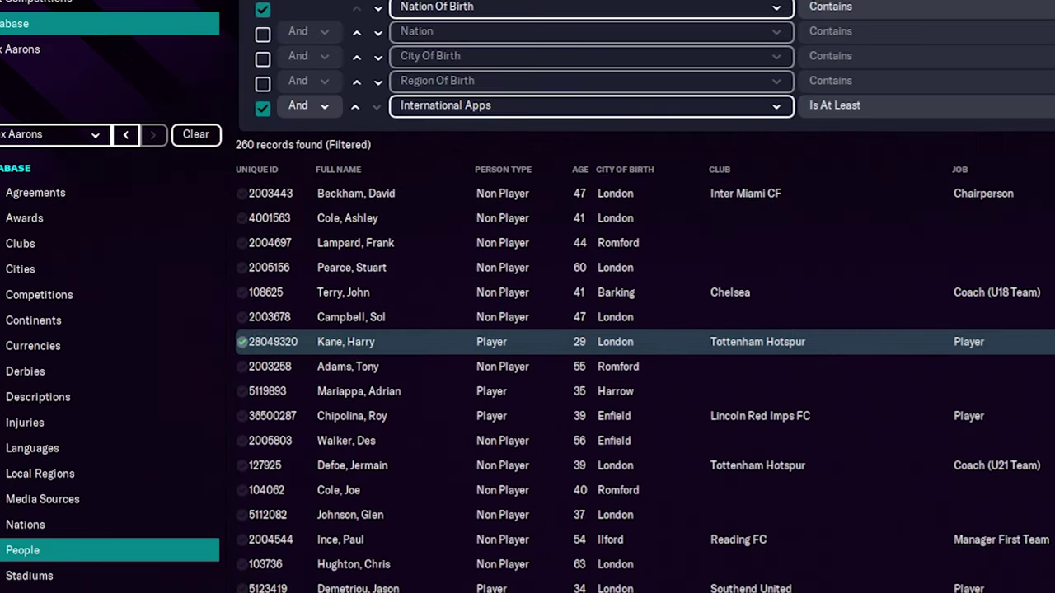
- Select all the filtered people with international apps and open them together for editing
scroll(1032, 156, "down", 15)
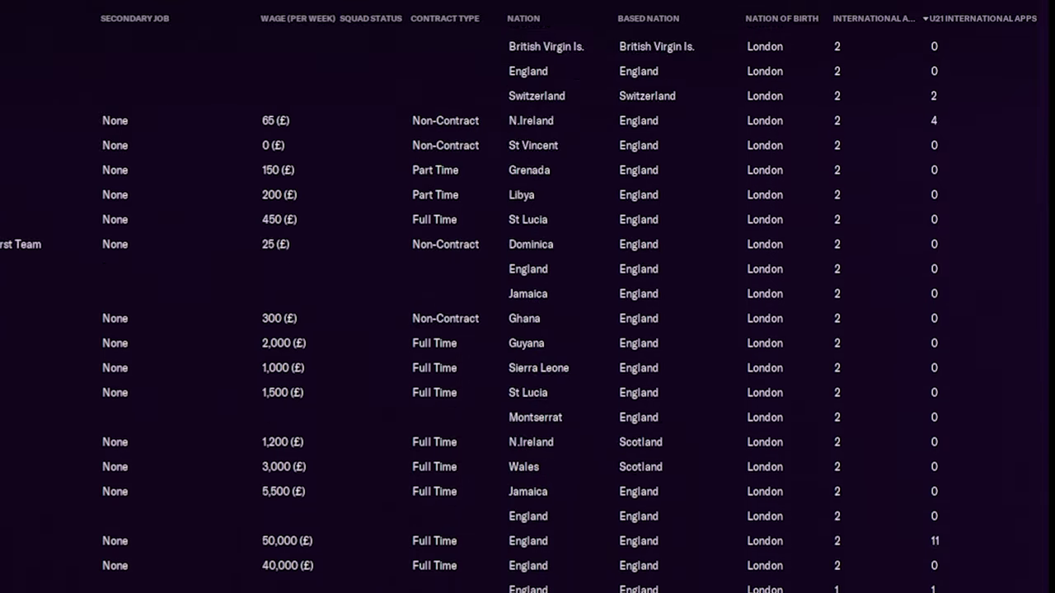
scroll(527, 305, "down", 5)
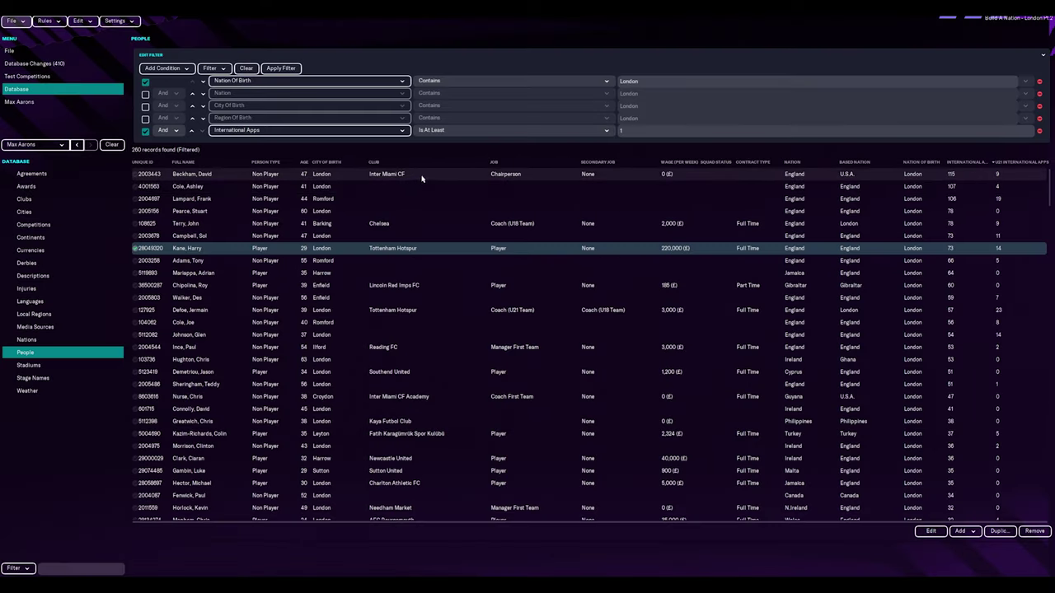
left_click(423, 173)
key("ctrl+a")
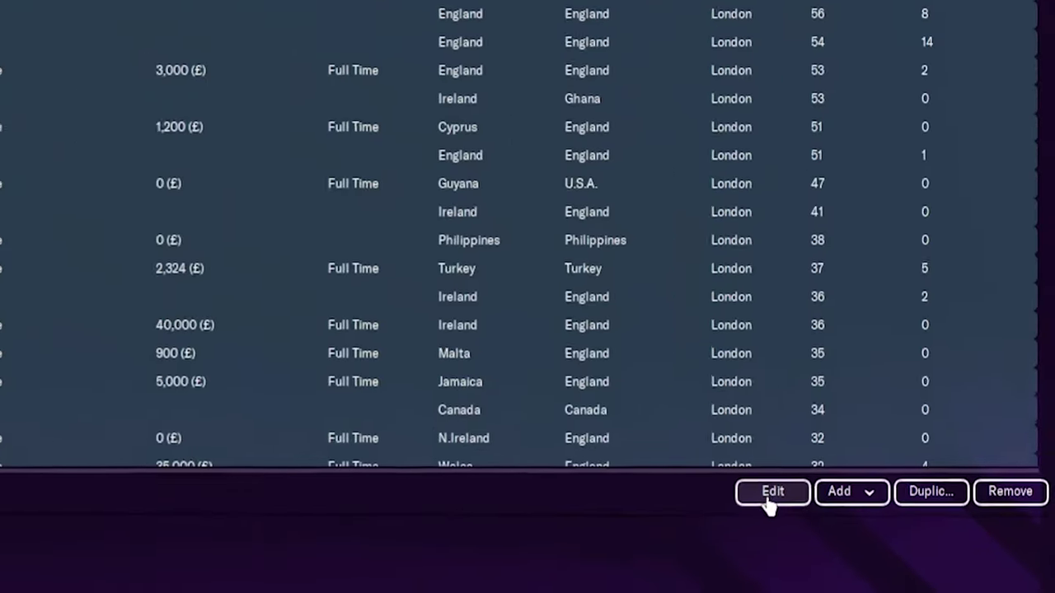
left_click(741, 492)
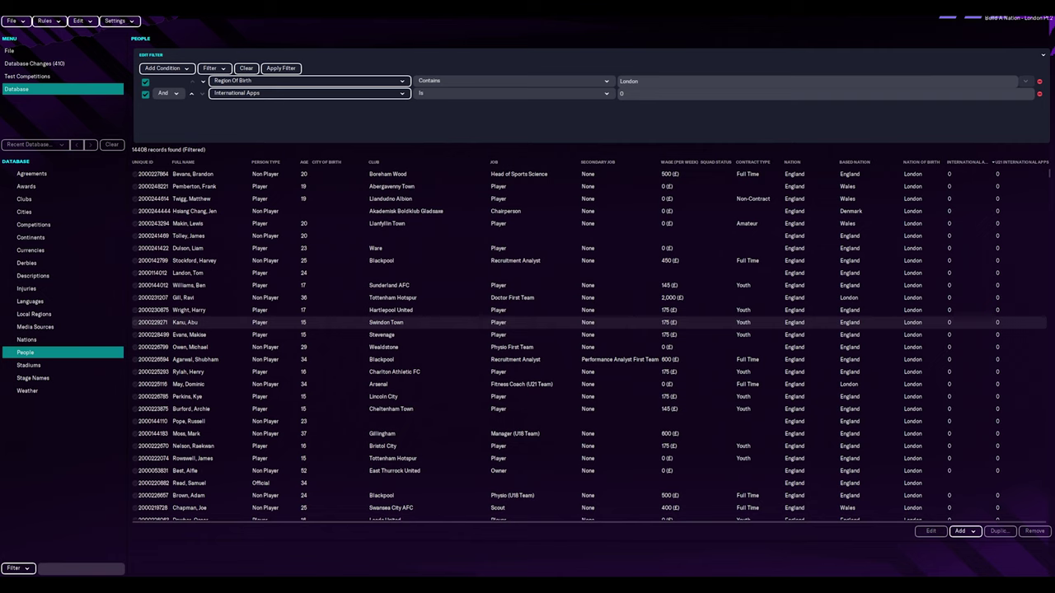
- Set the nation of all people with region of birth London and 0 international apps to London, and save the editor data
key("Down")
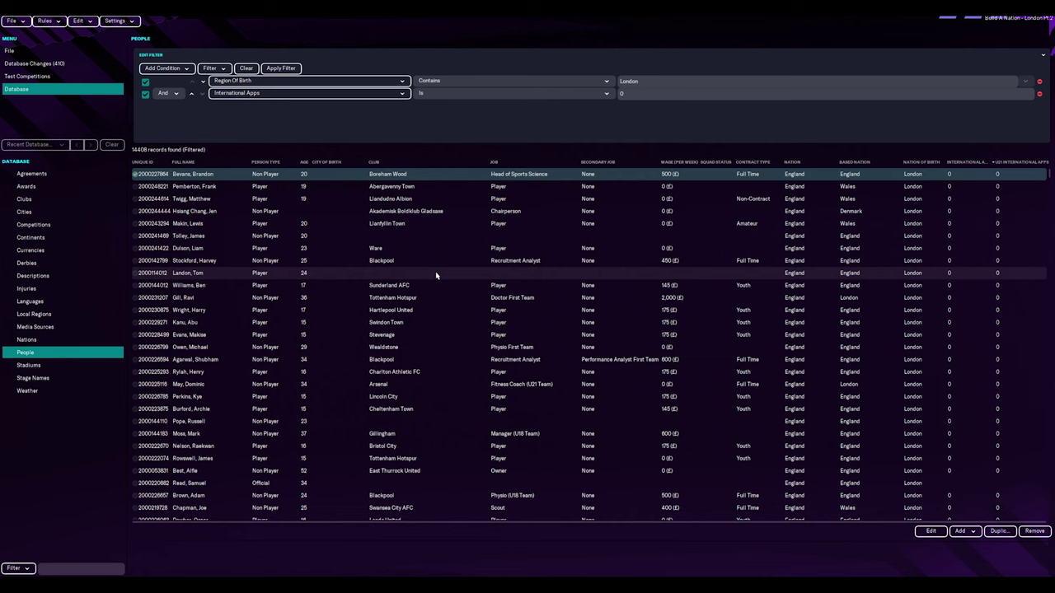
key("ctrl+a")
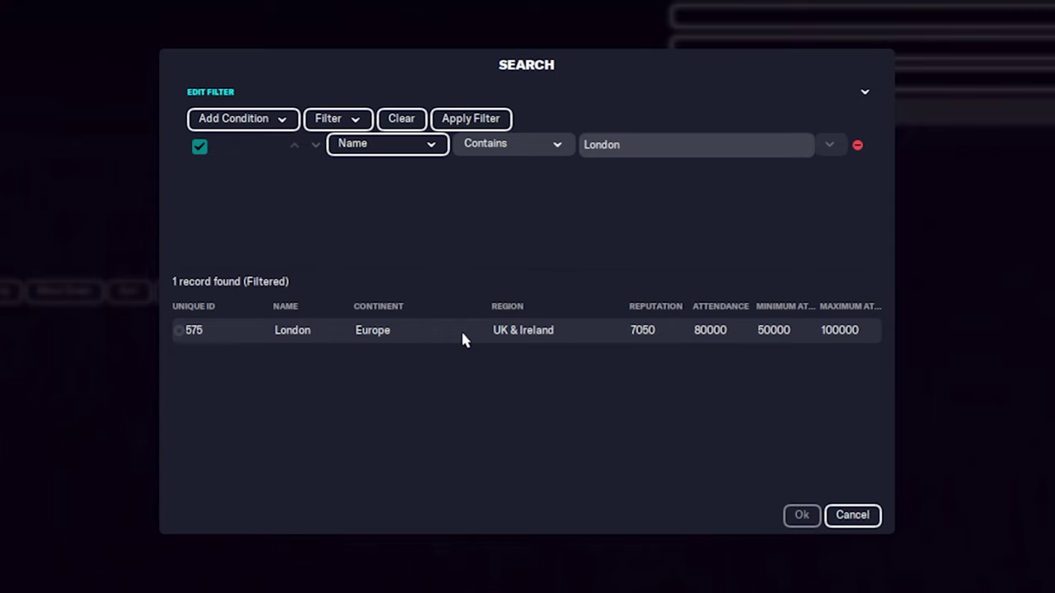
left_click(461, 336)
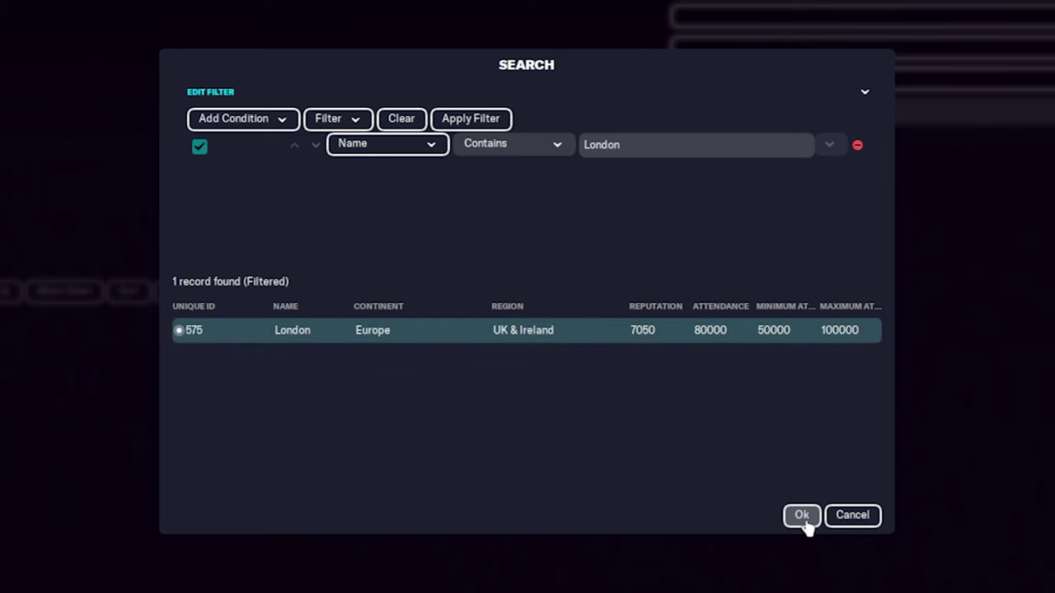
left_click(802, 516)
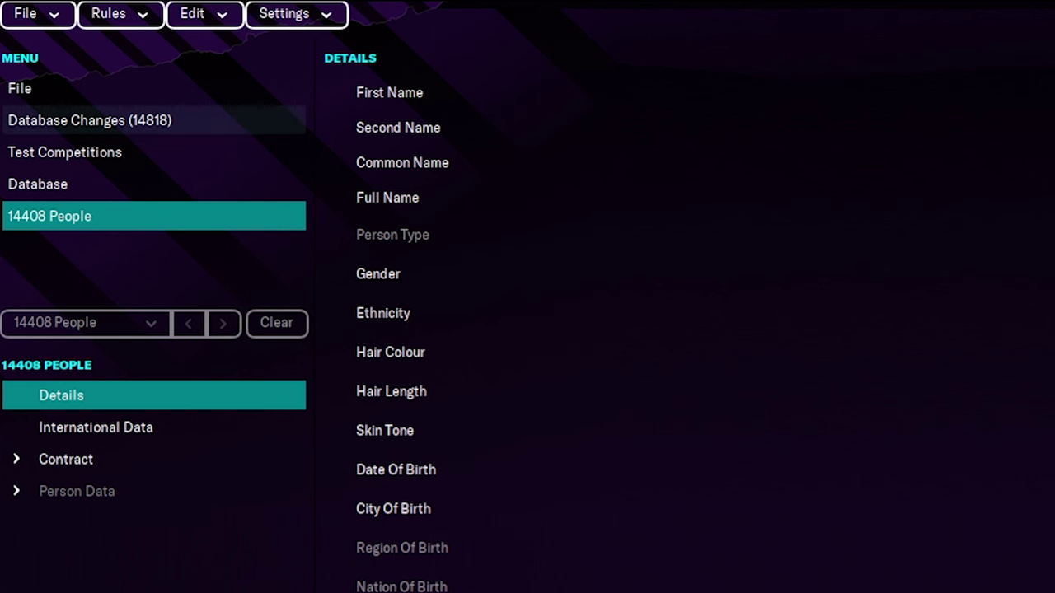
left_click(37, 13)
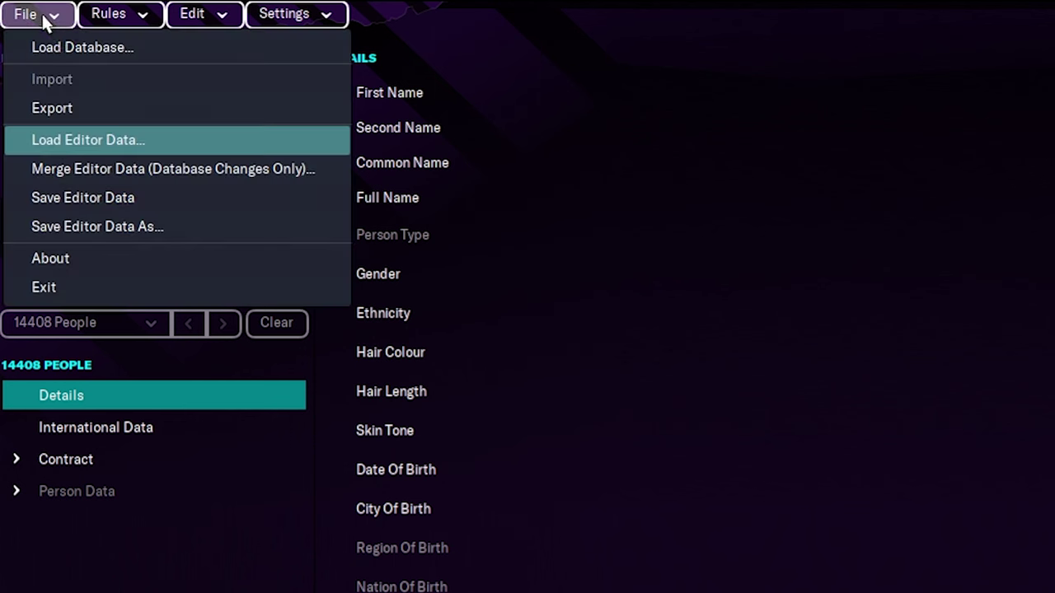
left_click(151, 206)
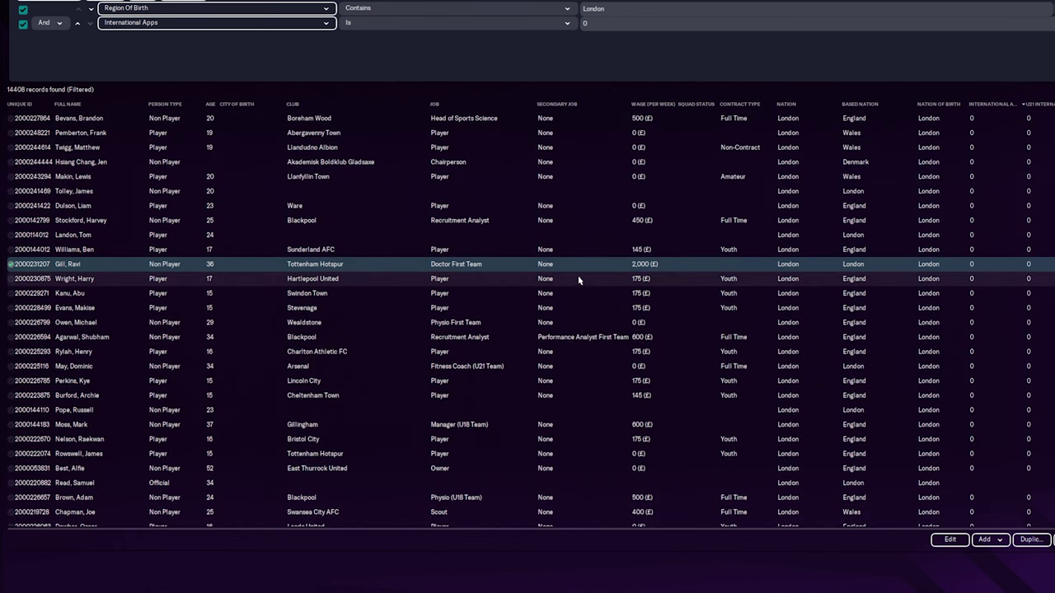
- Sort the edited people by weekly wage, highest first, and check the nation of the top earners
left_click(648, 106)
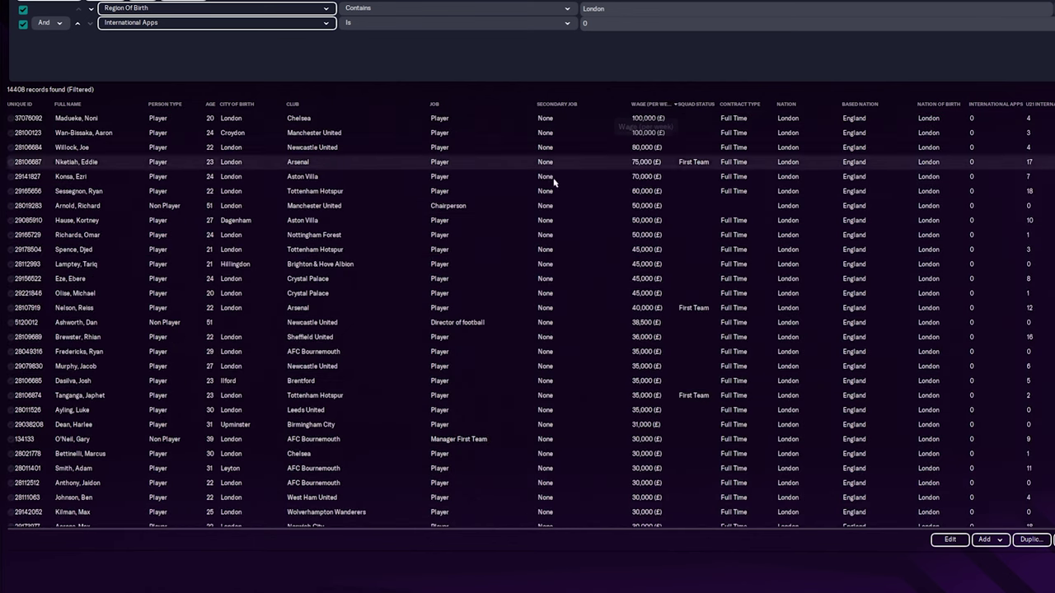
left_click(354, 122)
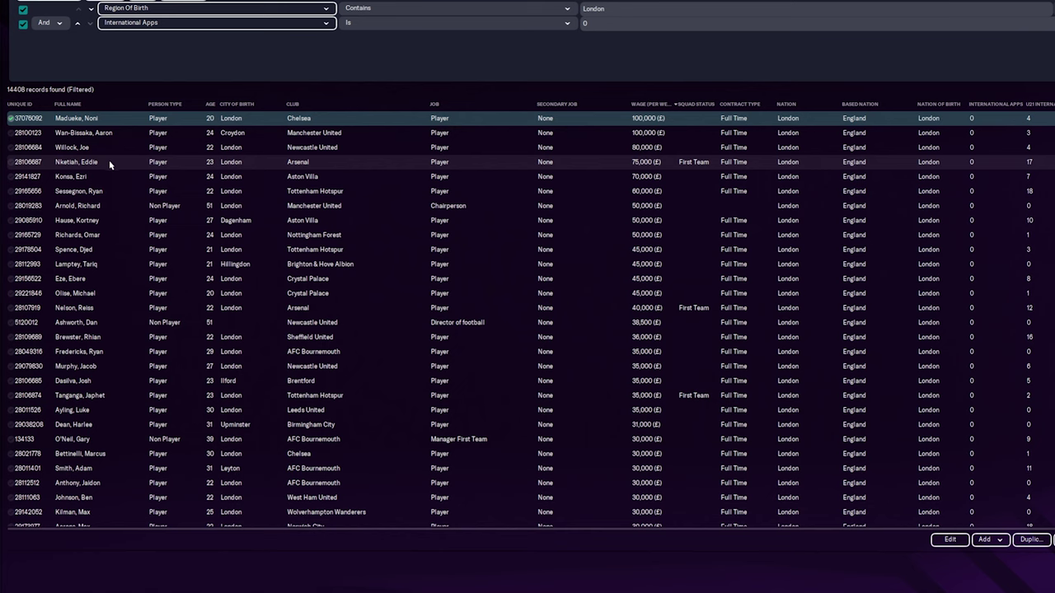
left_click(121, 134)
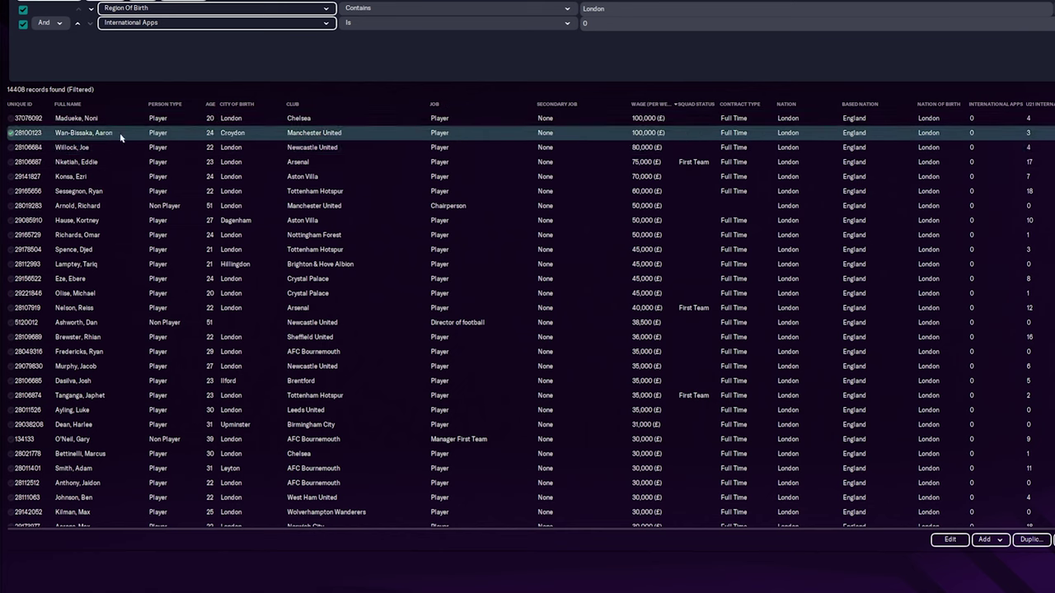
left_click(122, 193)
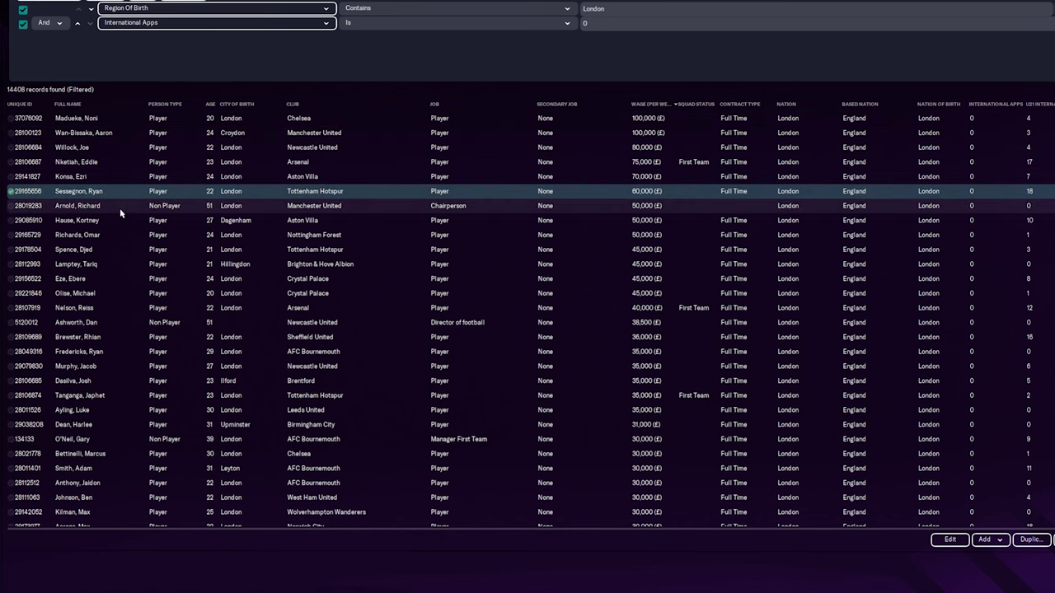
left_click(121, 210)
left_click(115, 268)
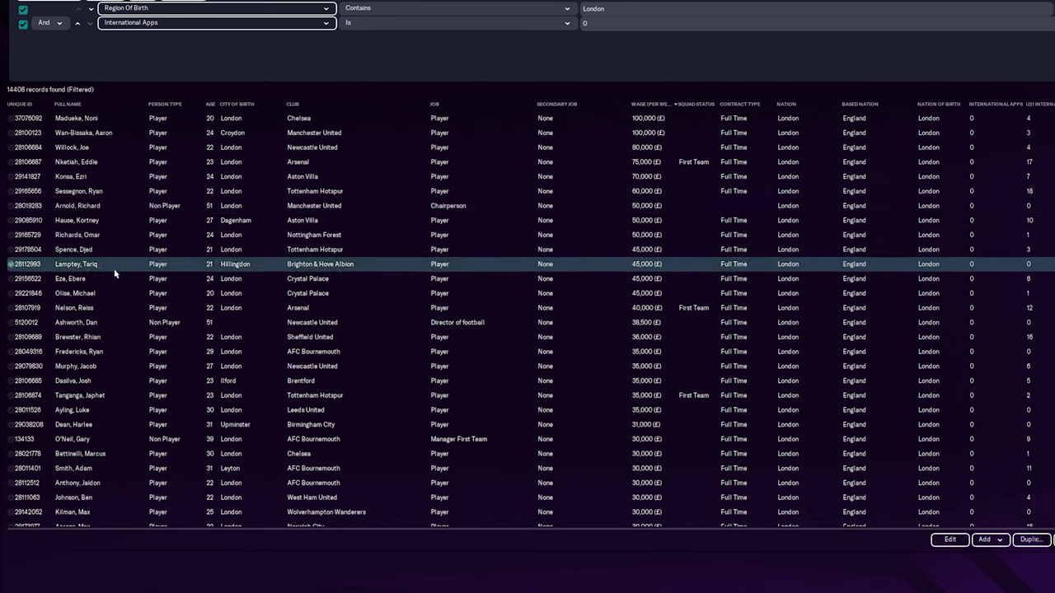
left_click(116, 263, "ctrl")
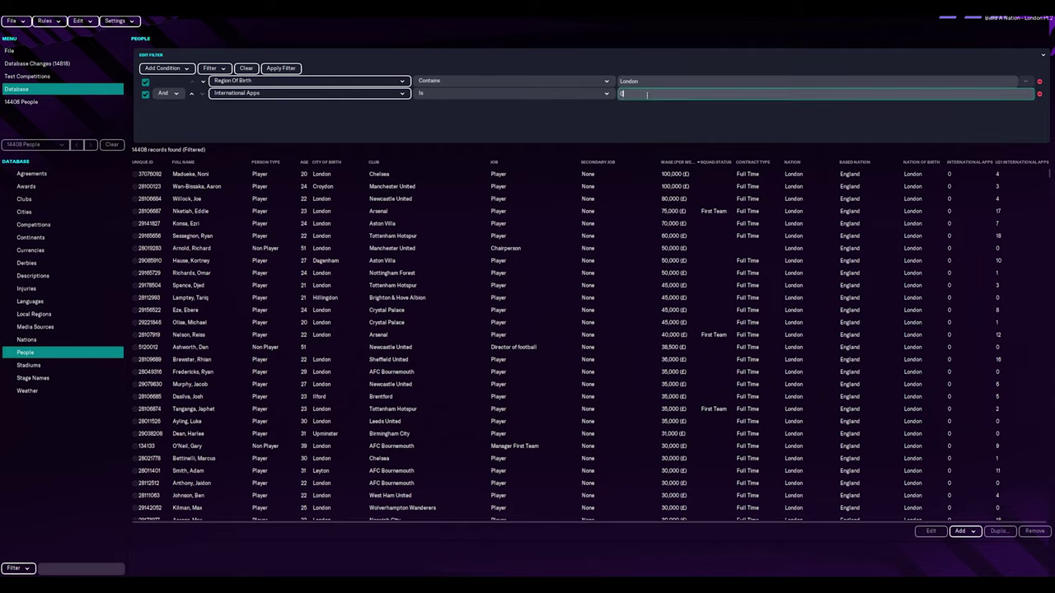
- Filter for International Apps Is At Least 1 and open the people earning from 275,000 down to 30,672 a week together for editing
key("Return")
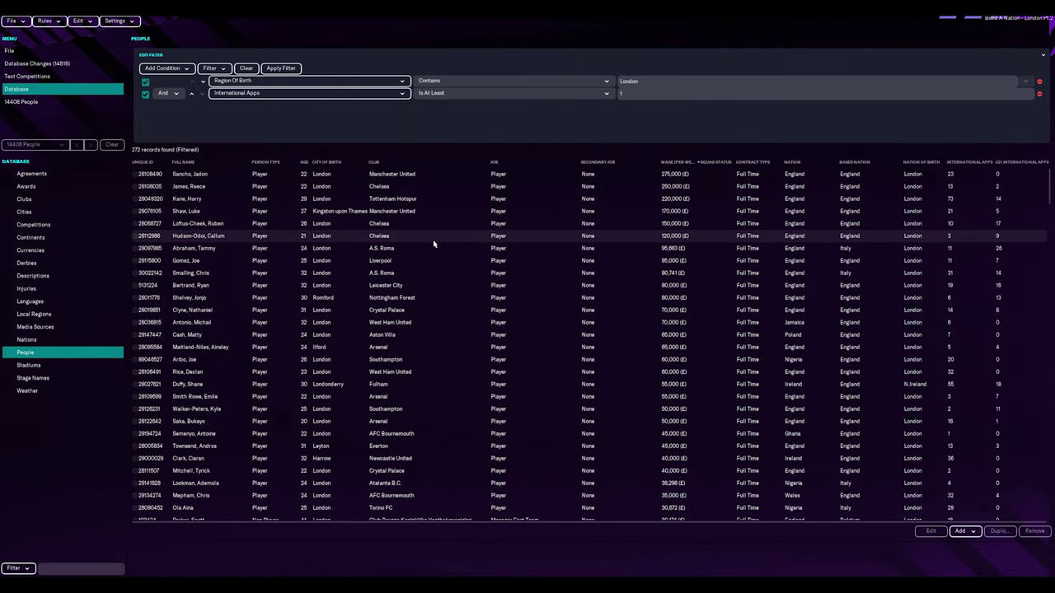
left_click(441, 177)
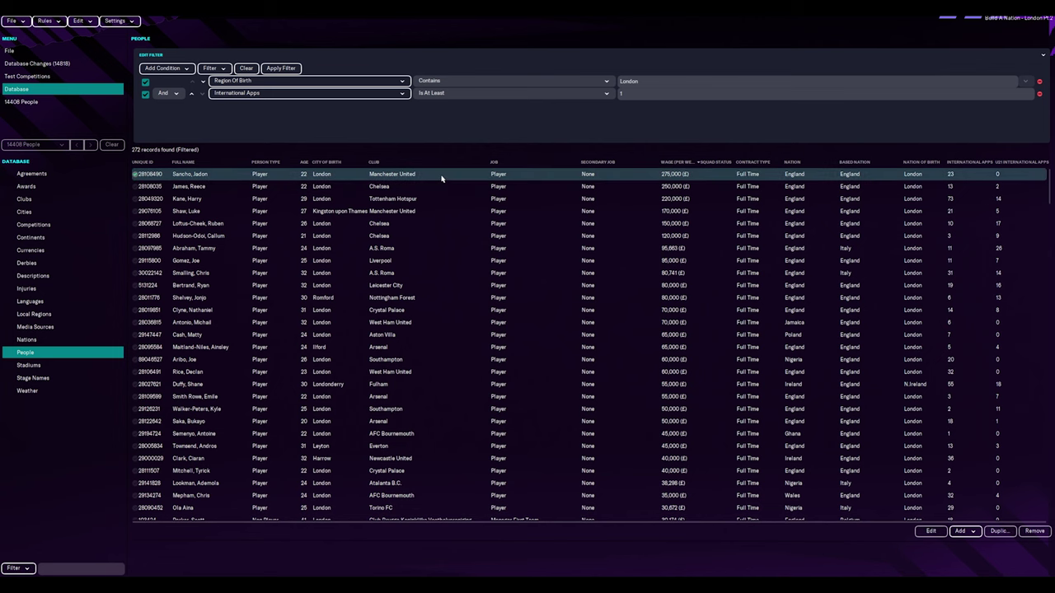
left_click(433, 507, "shift")
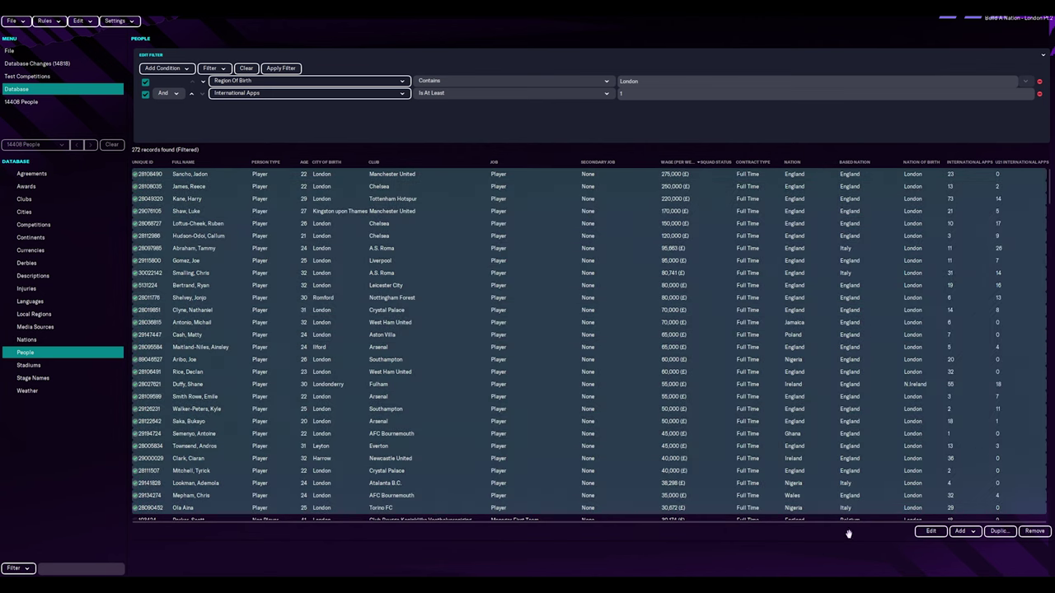
left_click(938, 532)
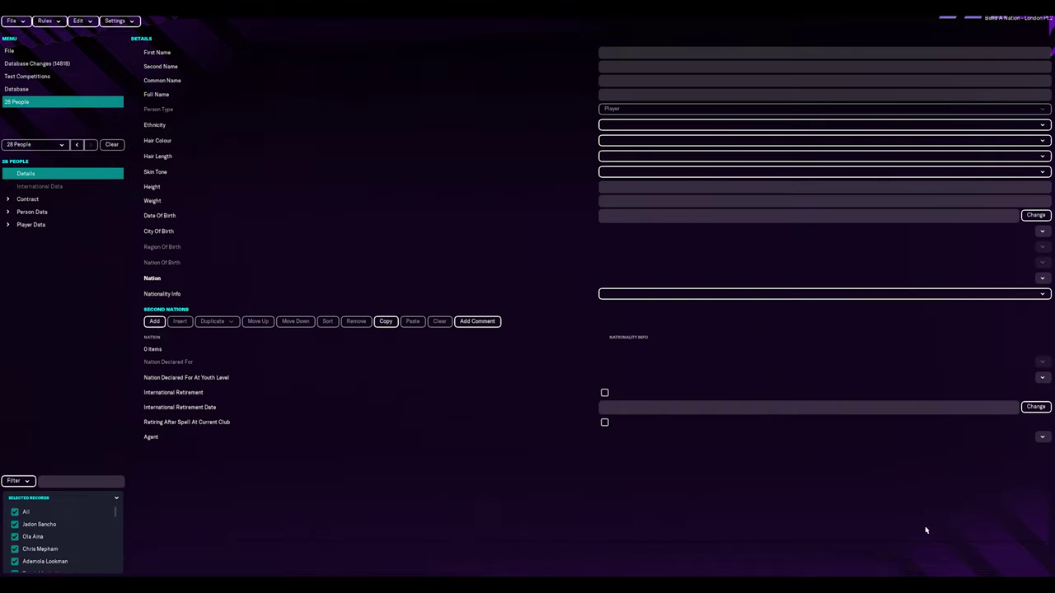
- Add London as a second nation for the opened players, with nationality info Born In Nation
left_click(157, 325)
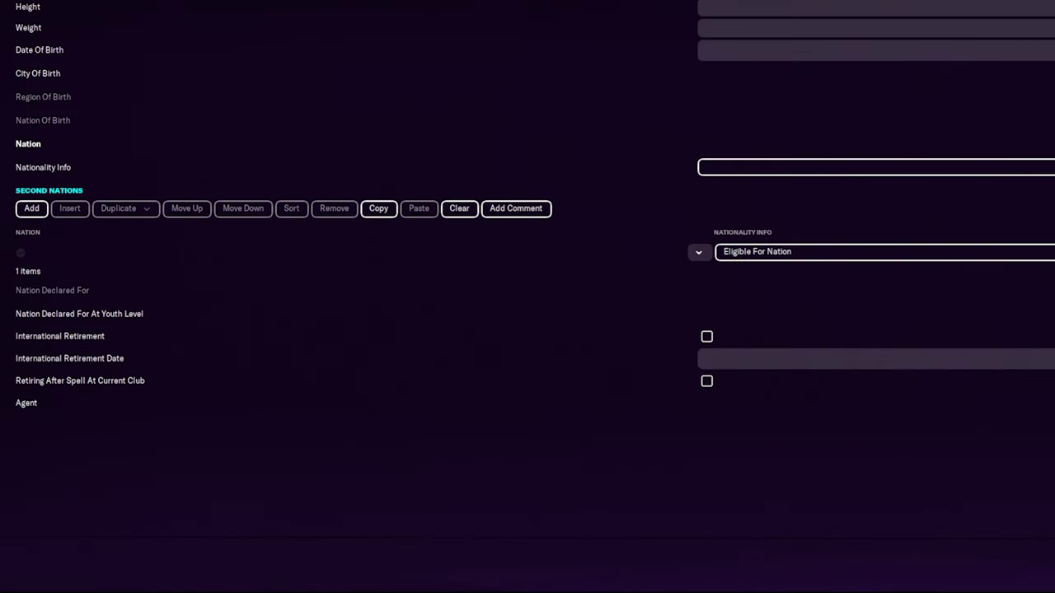
left_click(698, 252)
left_click(723, 310)
left_click(838, 255)
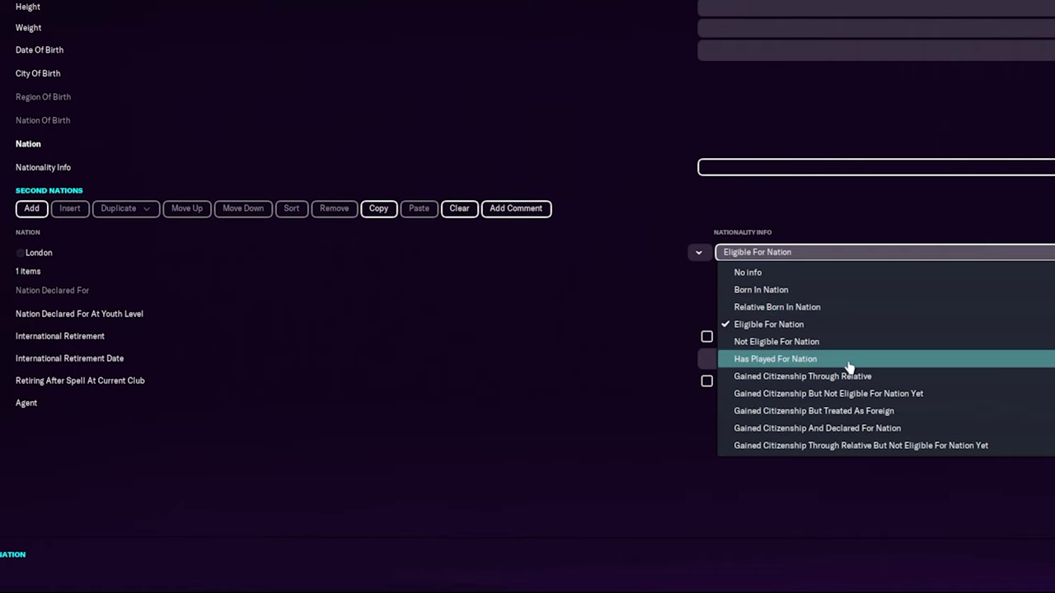
left_click(821, 293)
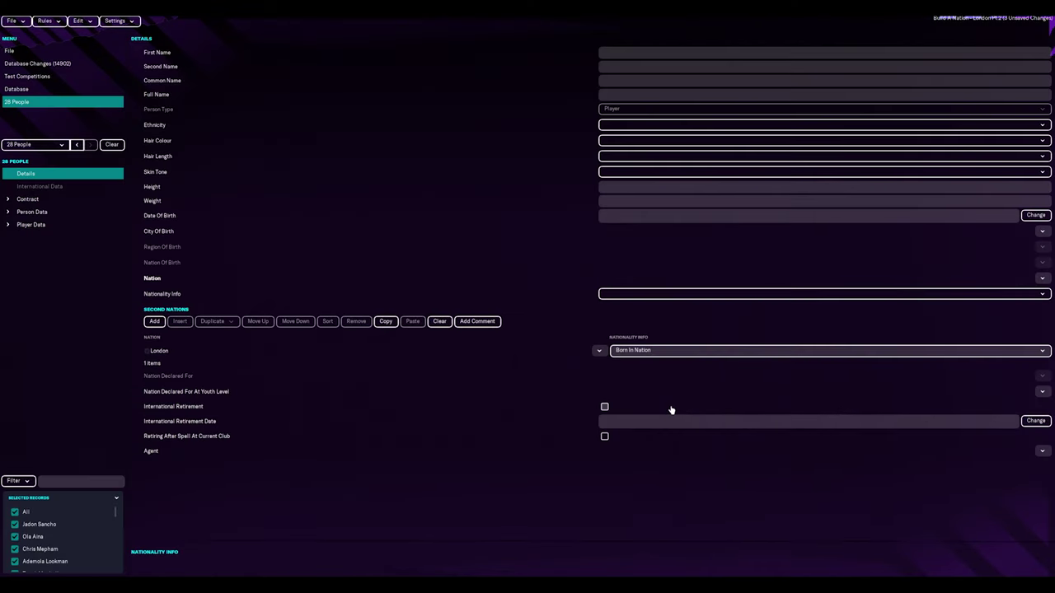
- Back in the people list, select the capped people earning from 30,174 down to 1,500 a week and open them together for editing
left_click(35, 89)
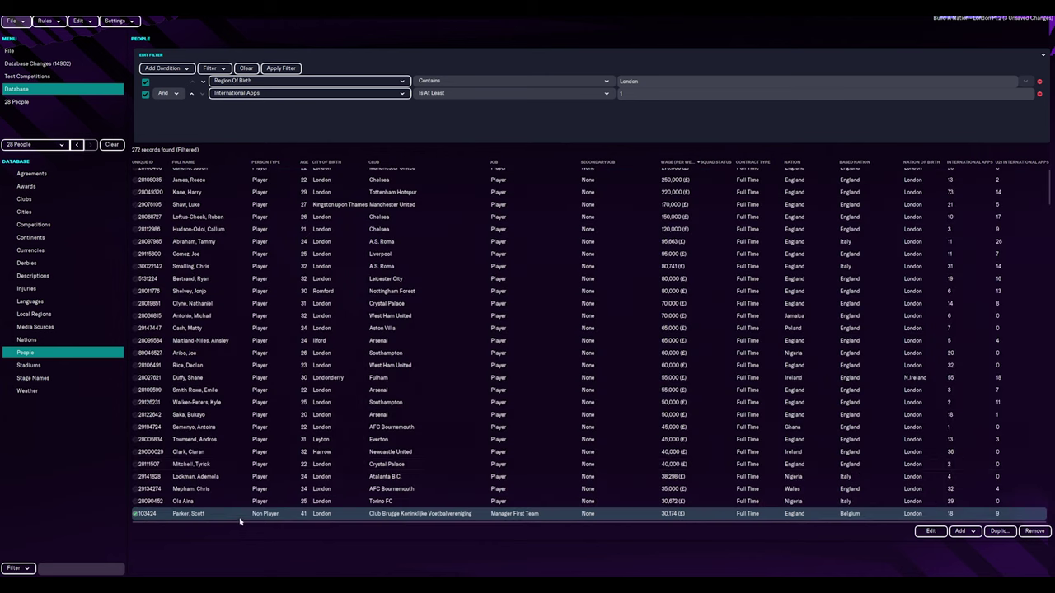
scroll(297, 461, "down", 3)
scroll(302, 458, "down", 6)
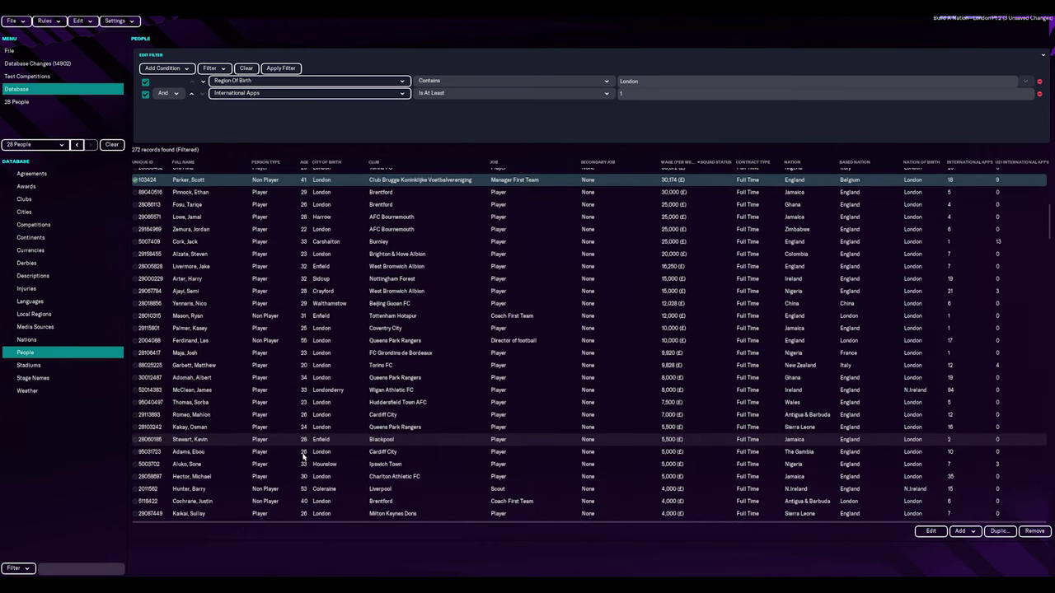
scroll(348, 415, "up", 5)
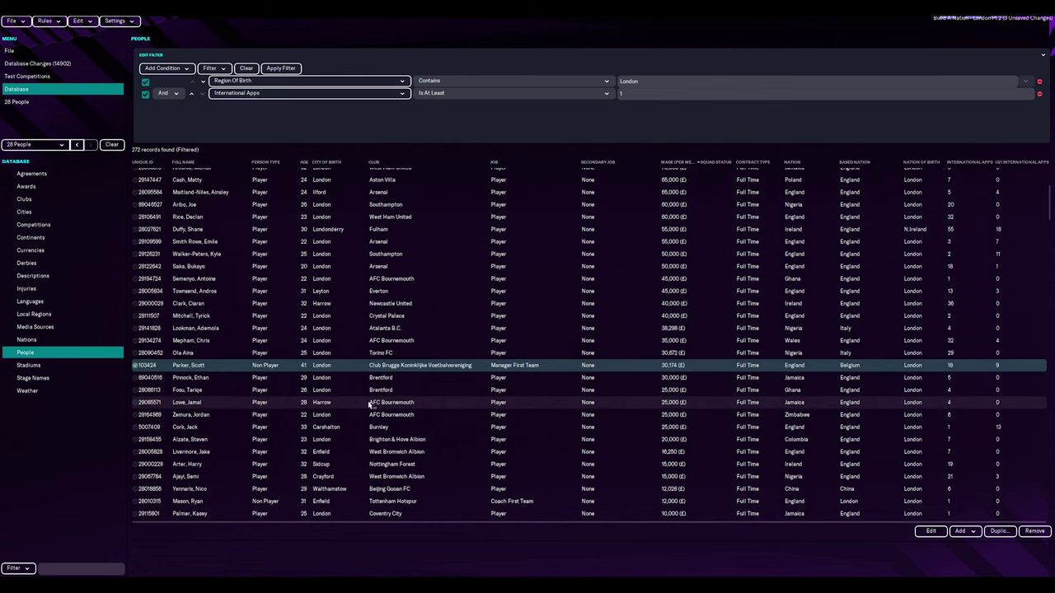
scroll(370, 403, "down", 5)
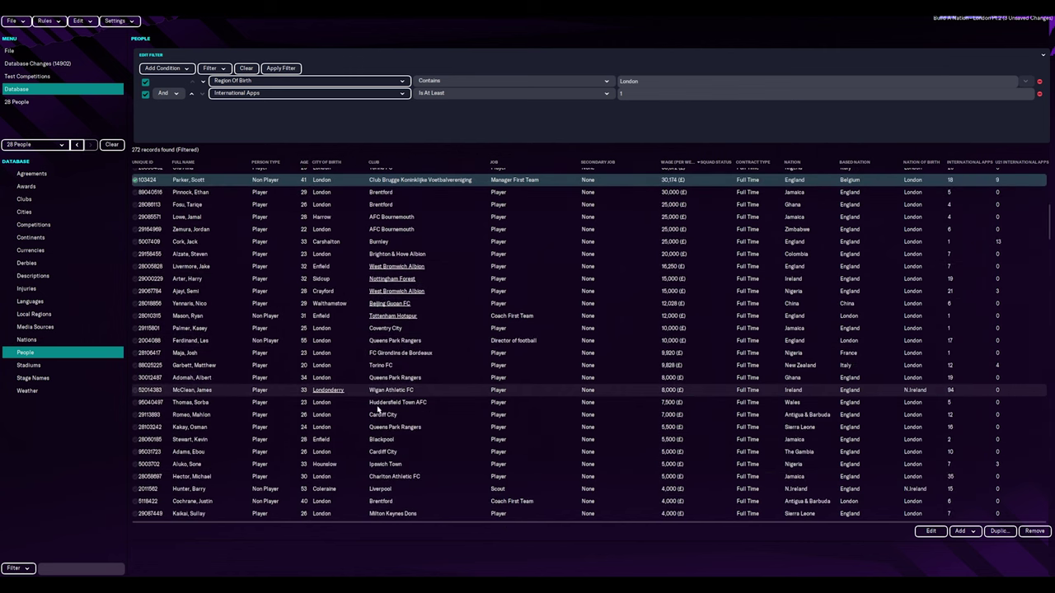
left_click(227, 513, "shift")
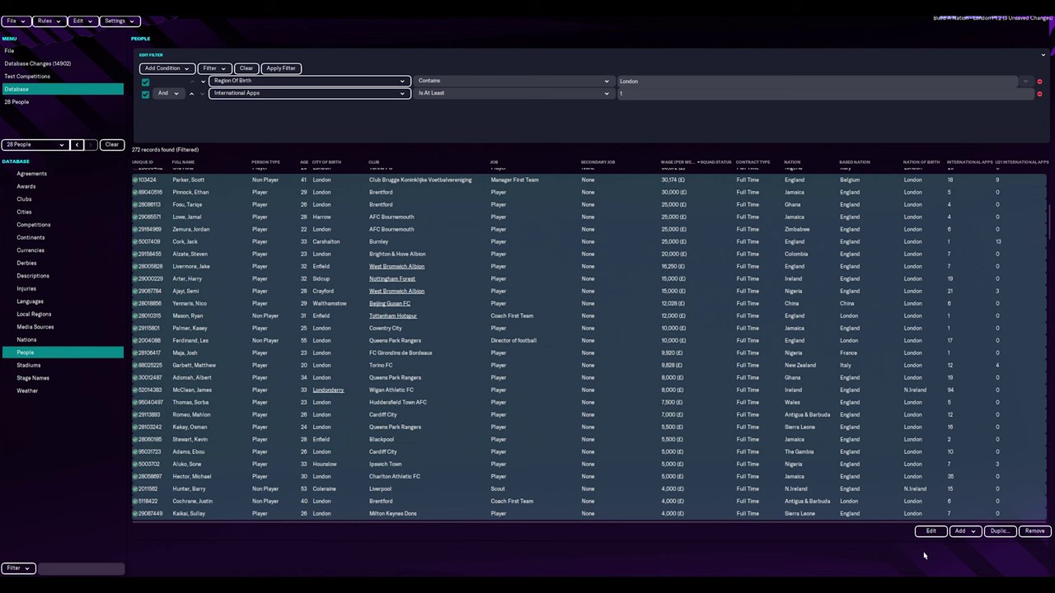
scroll(371, 414, "down", 9)
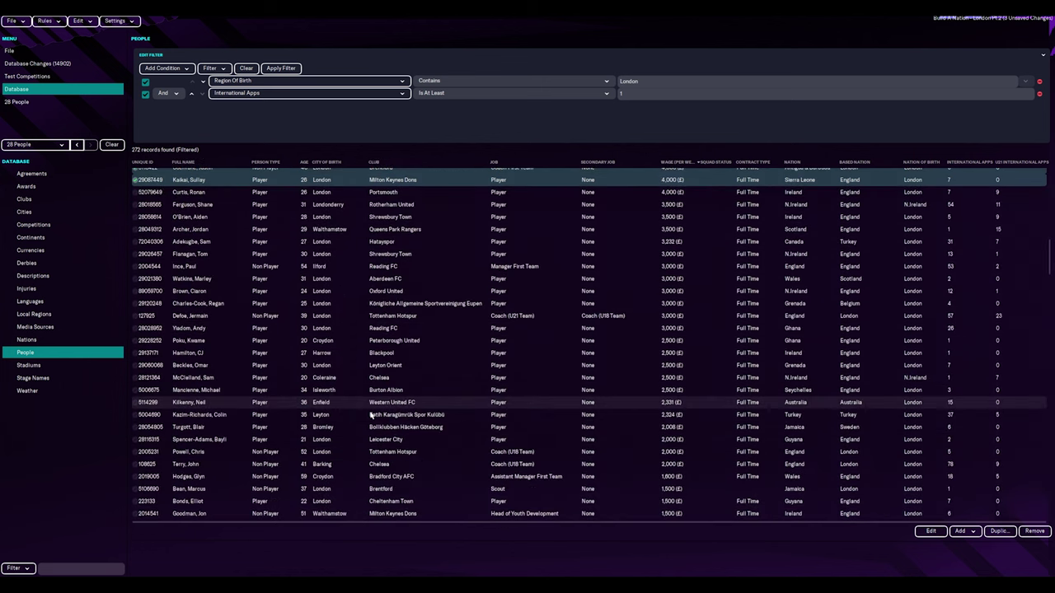
left_click(212, 509, "shift")
left_click(919, 532)
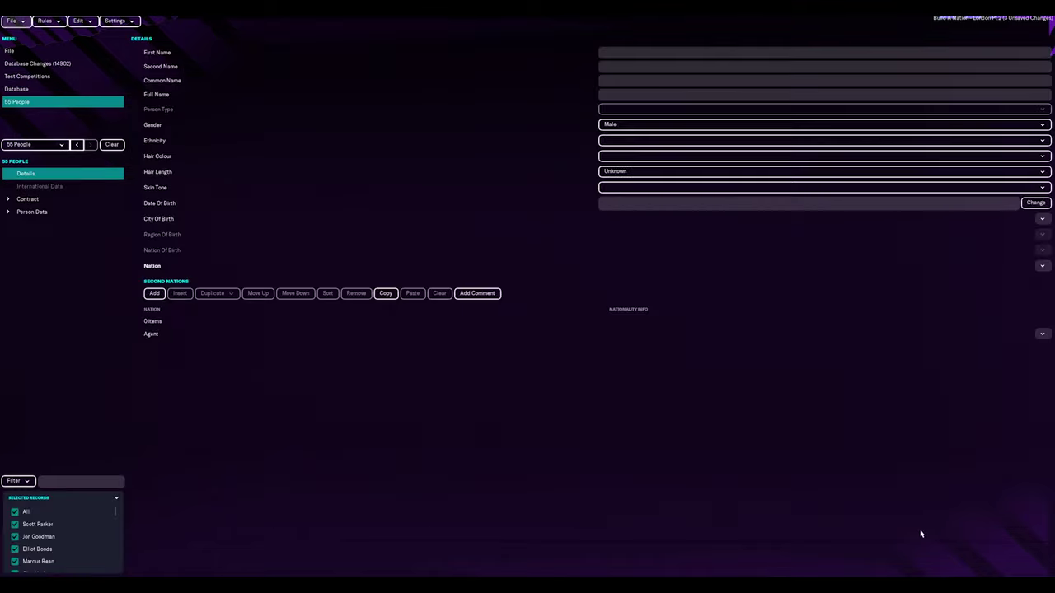
- Give this second batch of people London as a second nation with nationality info Born In Nation
left_click(155, 295)
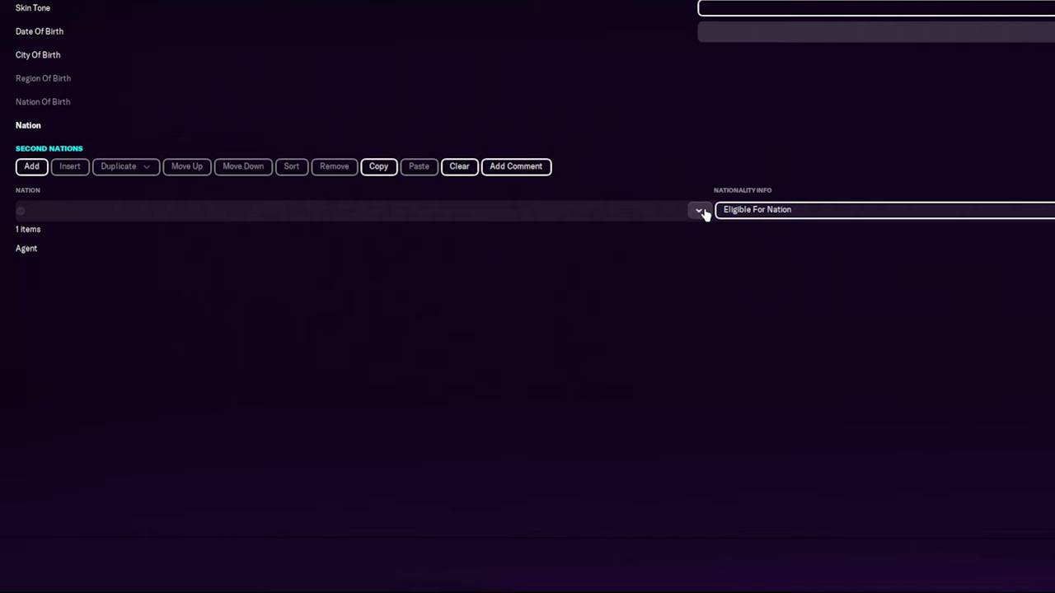
left_click(701, 212)
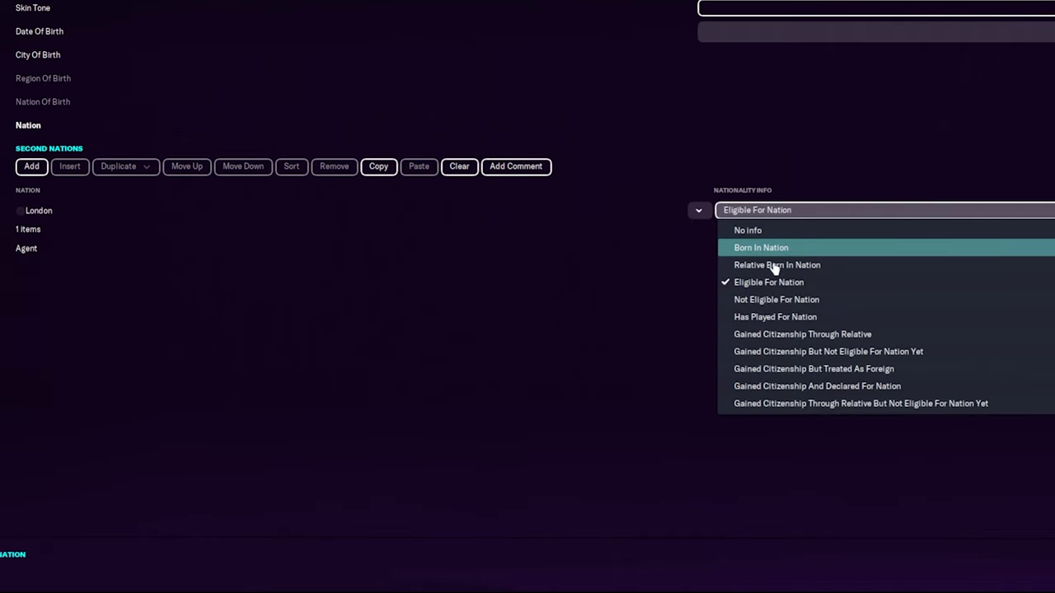
left_click(767, 249)
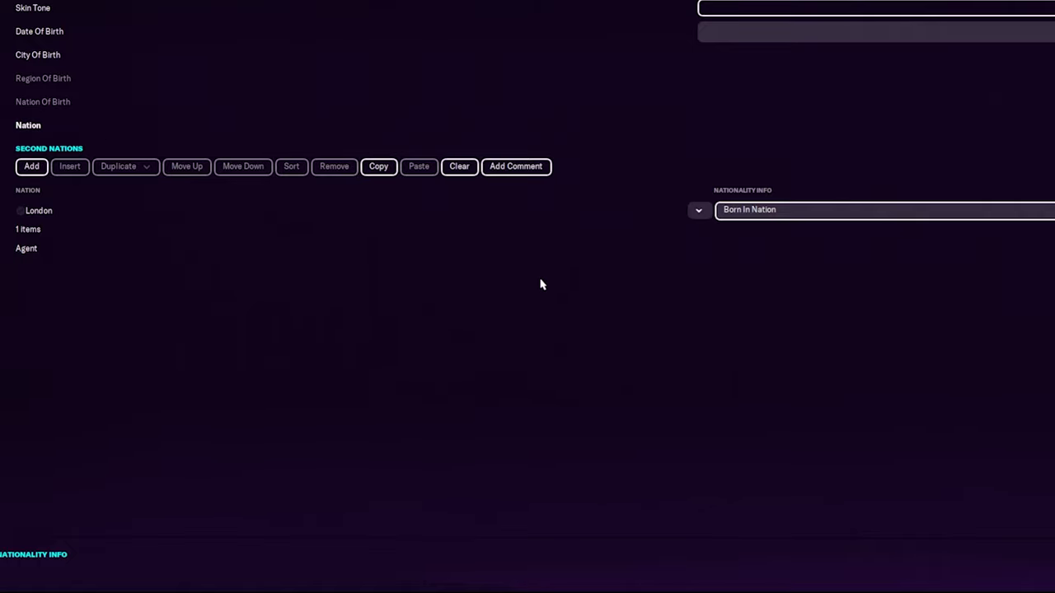
- Return to the people list, switch off the International Apps condition and save the editor data
left_click(35, 91)
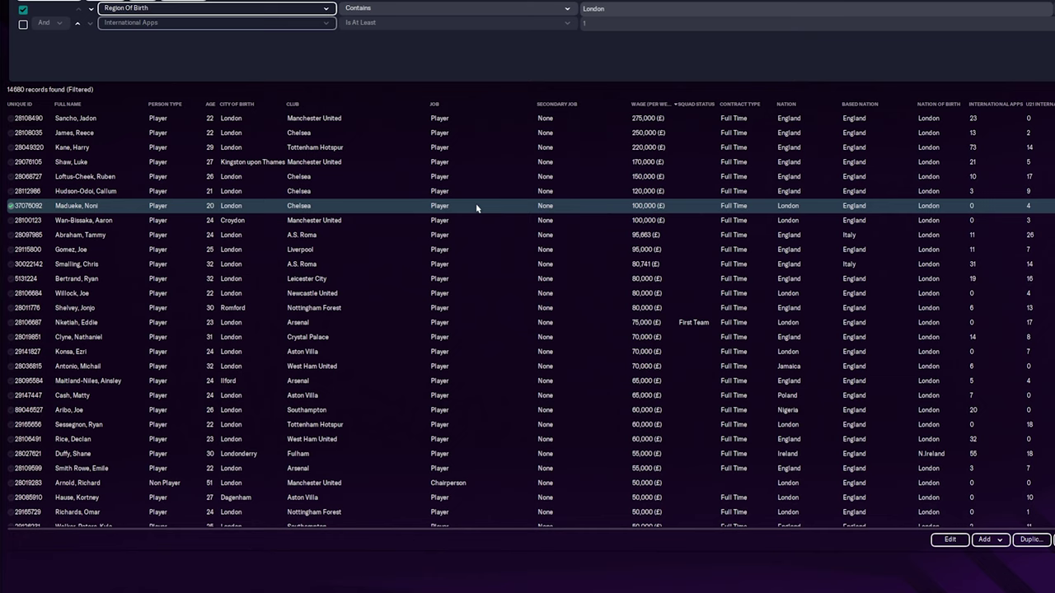
left_click(12, 21)
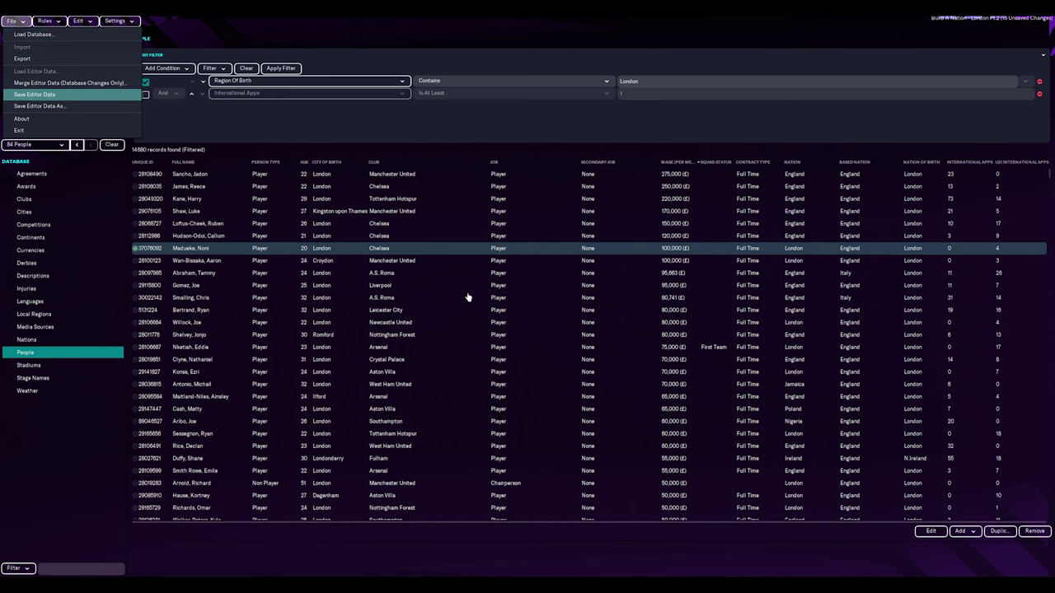
key("Return")
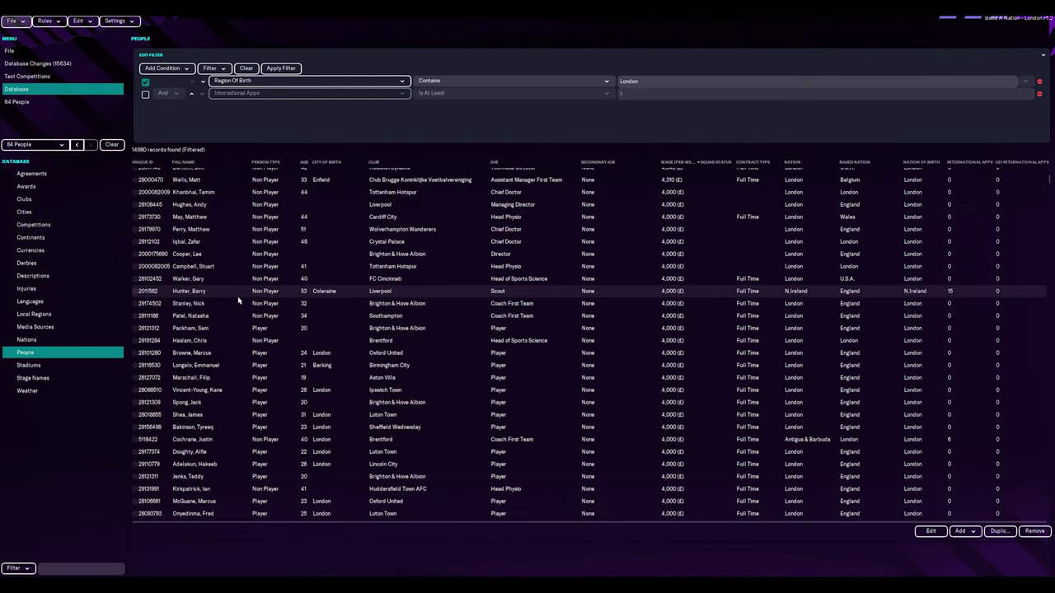
- Limit the maximum records for search to 1000, then switch off the Region Of Birth condition and reapply the people filter
left_click(80, 21)
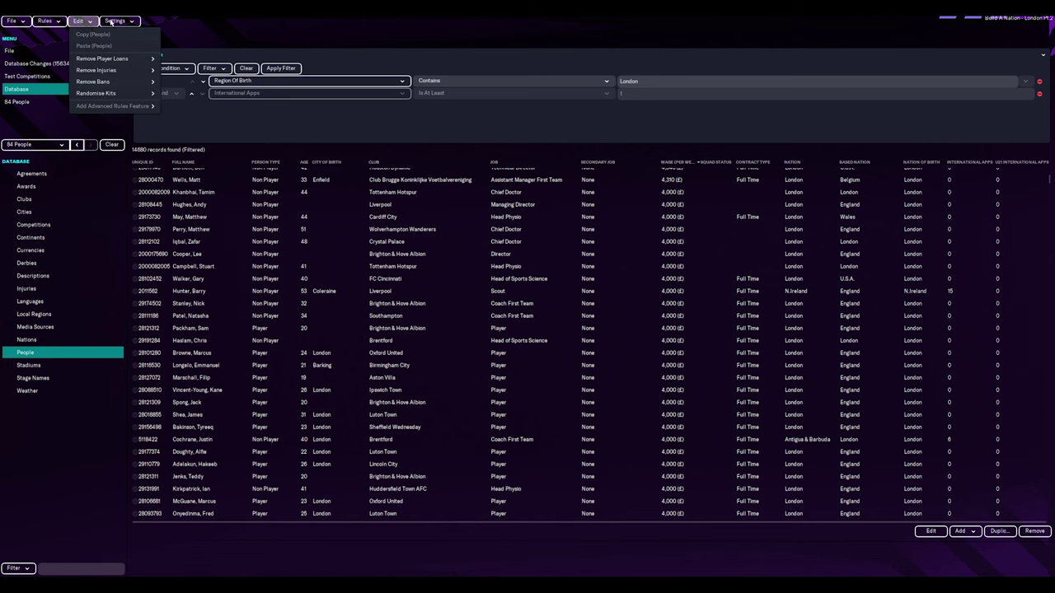
left_click(119, 21)
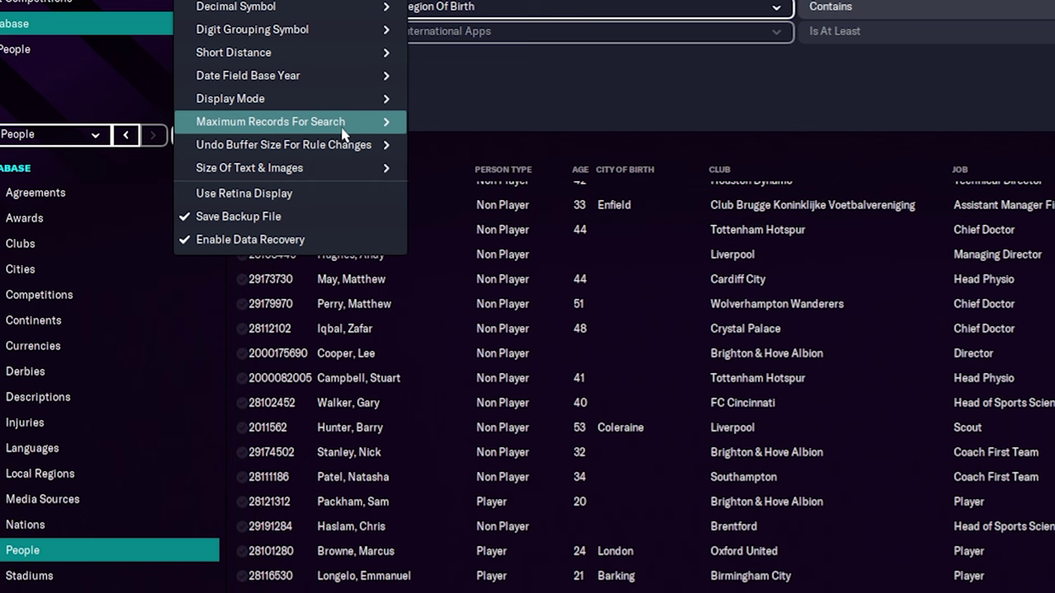
mouse_move(186, 138)
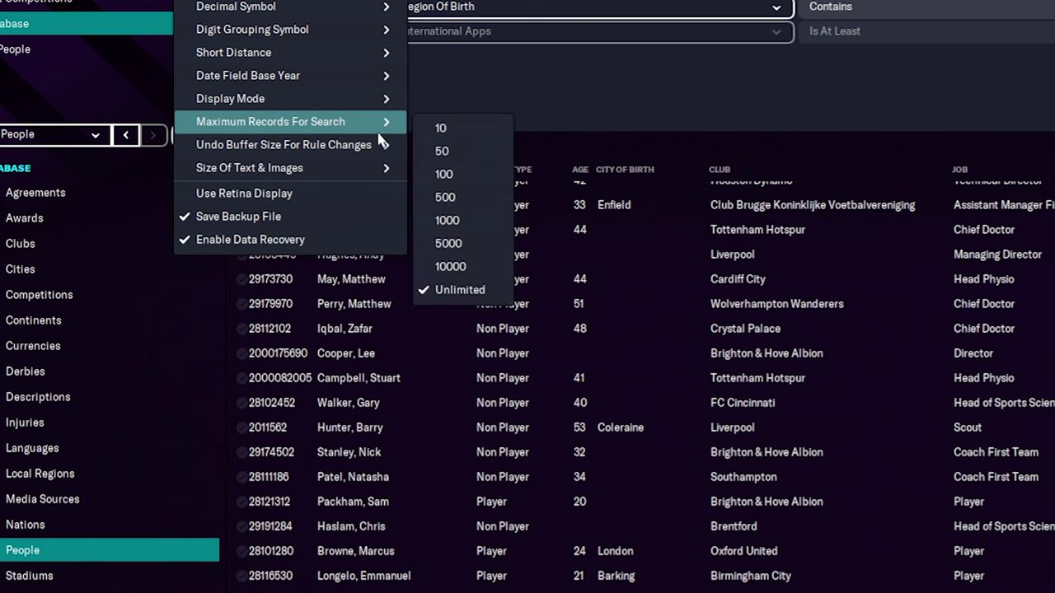
left_click(482, 221)
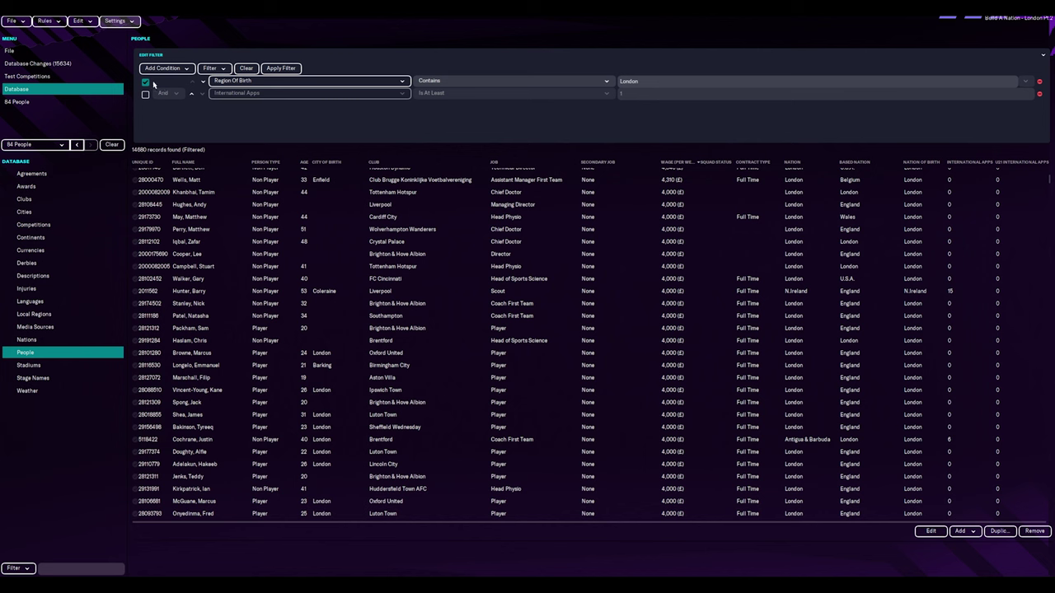
left_click(145, 82)
left_click(280, 68)
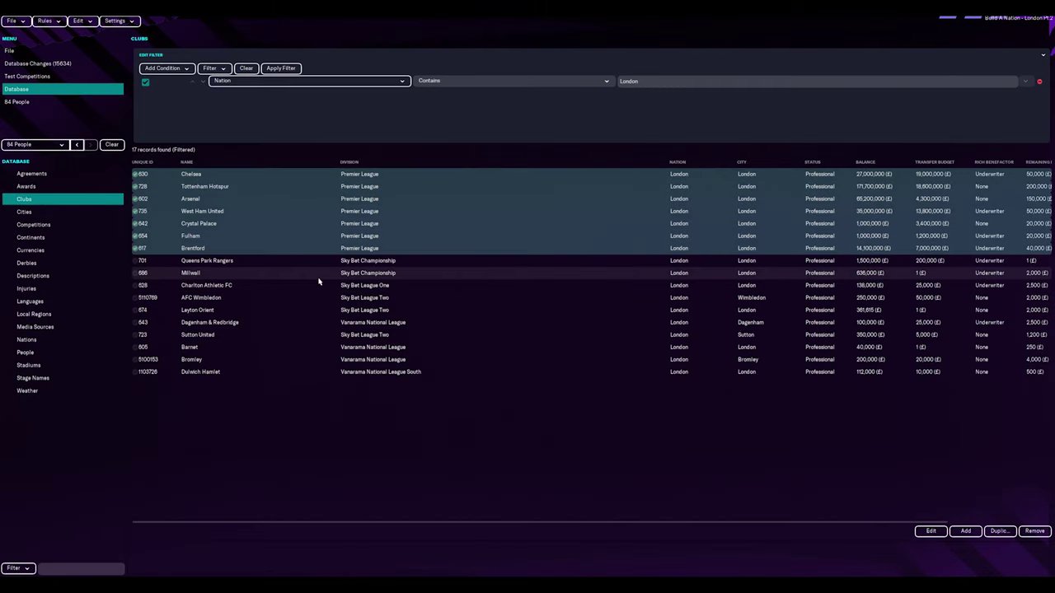
- Extend the London club selection down to Millwall, then add a new blank competition and return to the competitions list
left_click(318, 279, "shift")
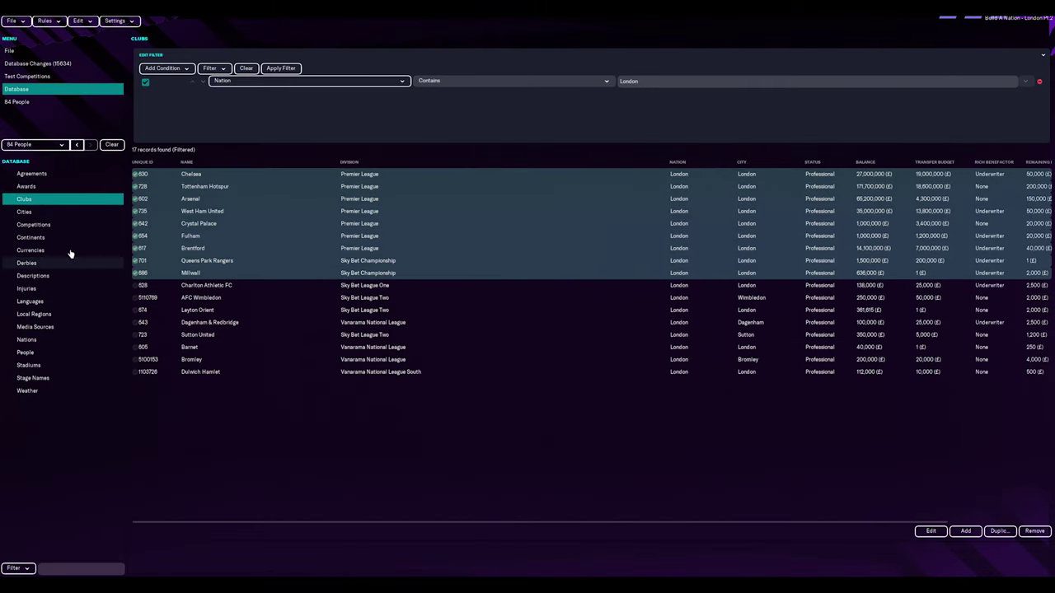
left_click(33, 224)
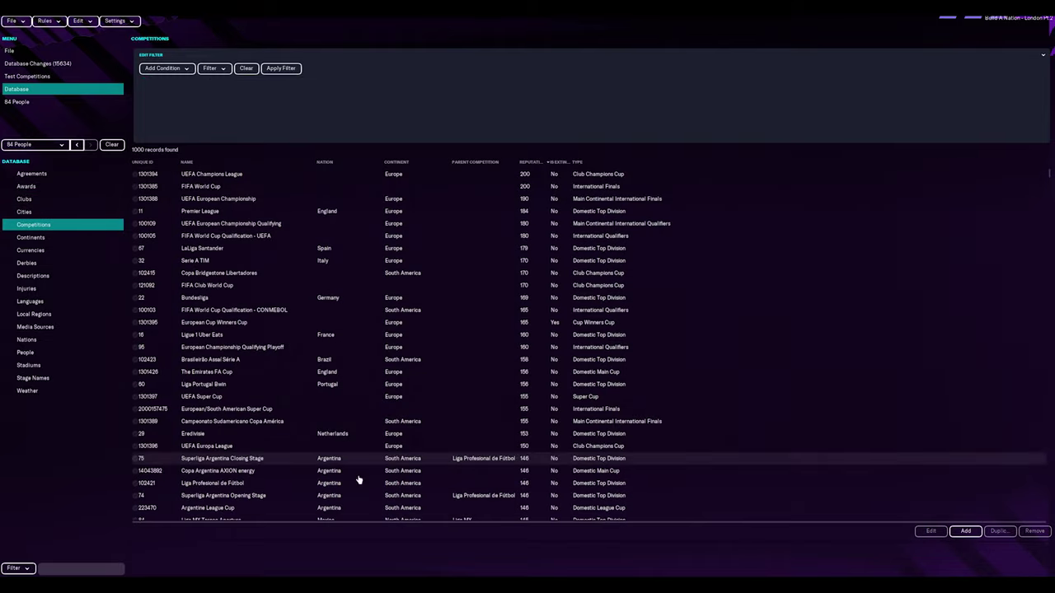
left_click(966, 531)
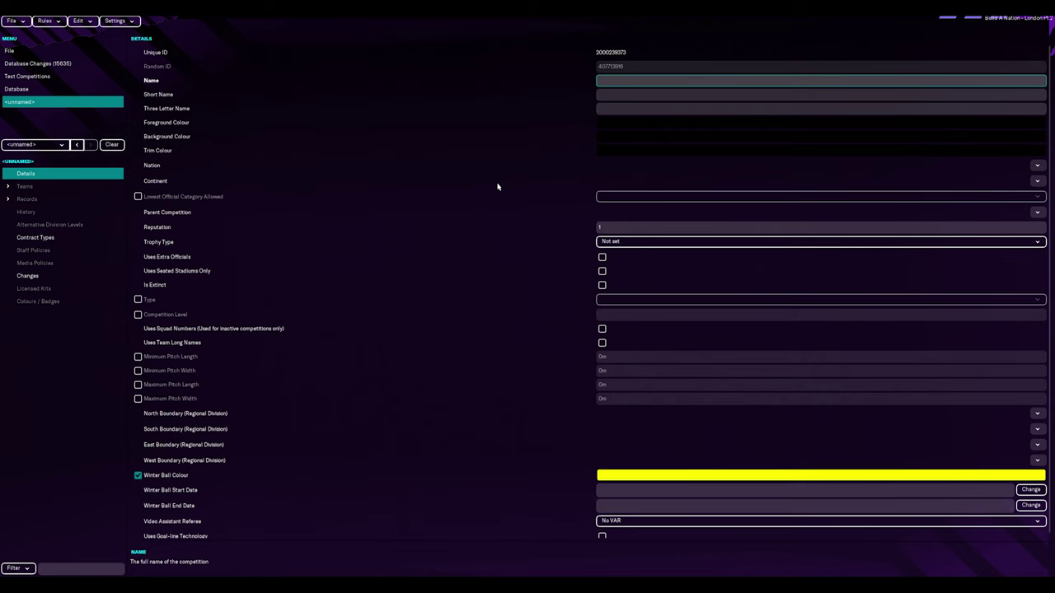
left_click(46, 91)
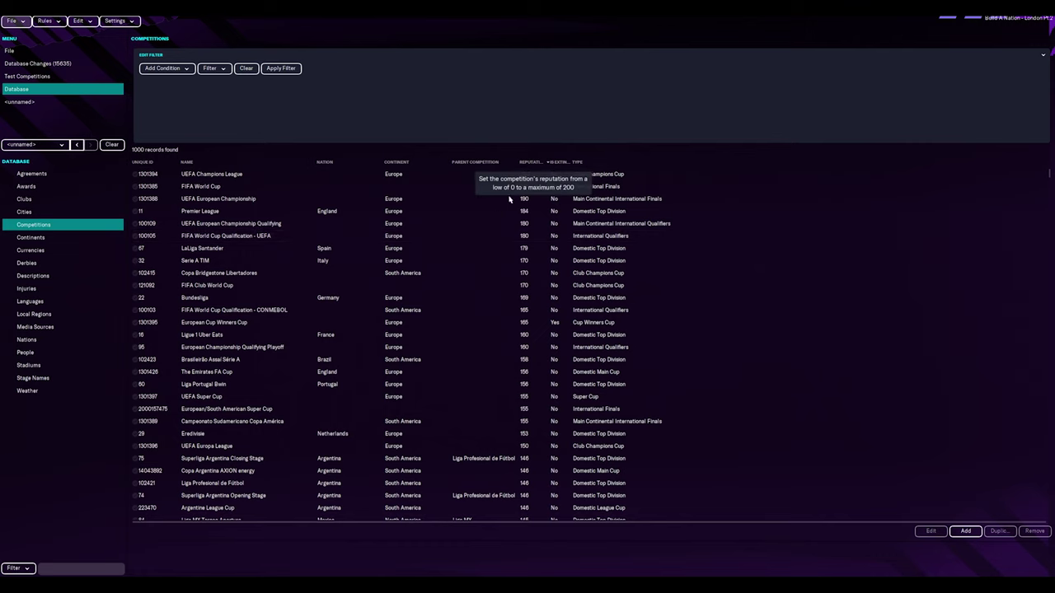
- Open the Premier League competition and view its match record for most goals by a player in a match
left_click(213, 212)
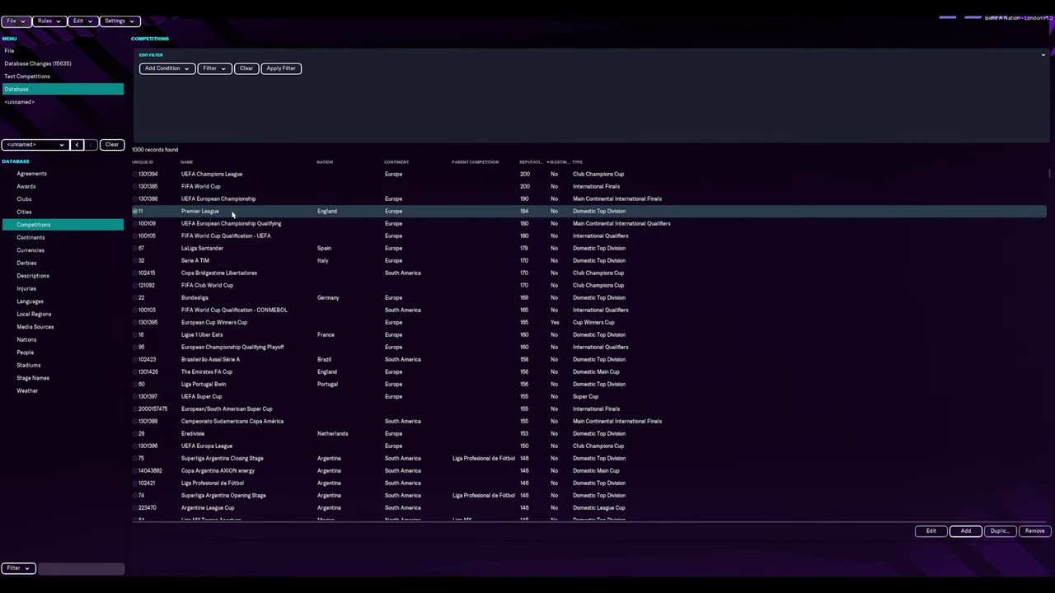
double_click(210, 212)
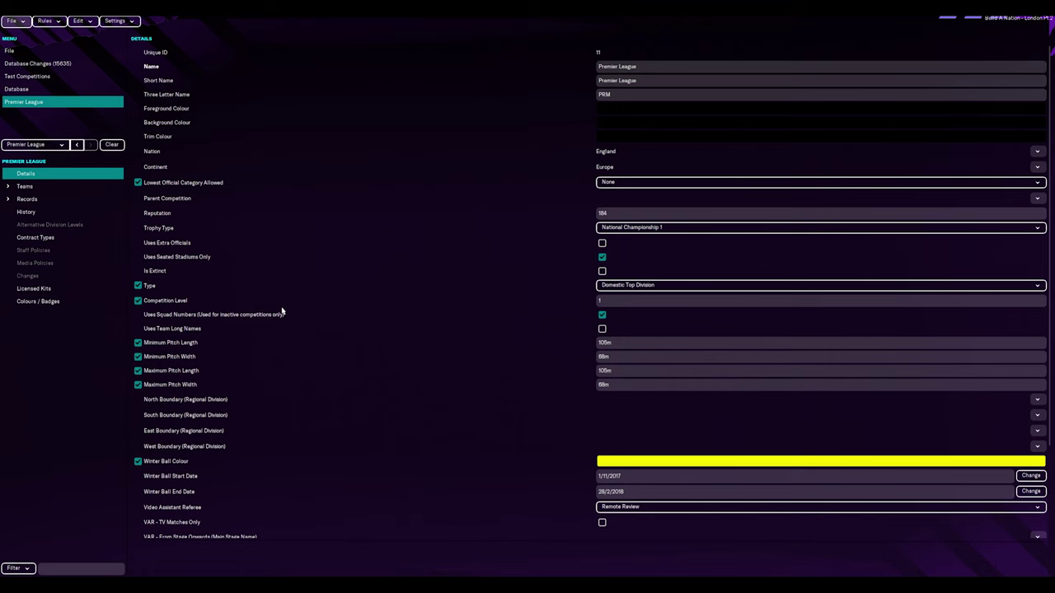
left_click(25, 186)
left_click(27, 200)
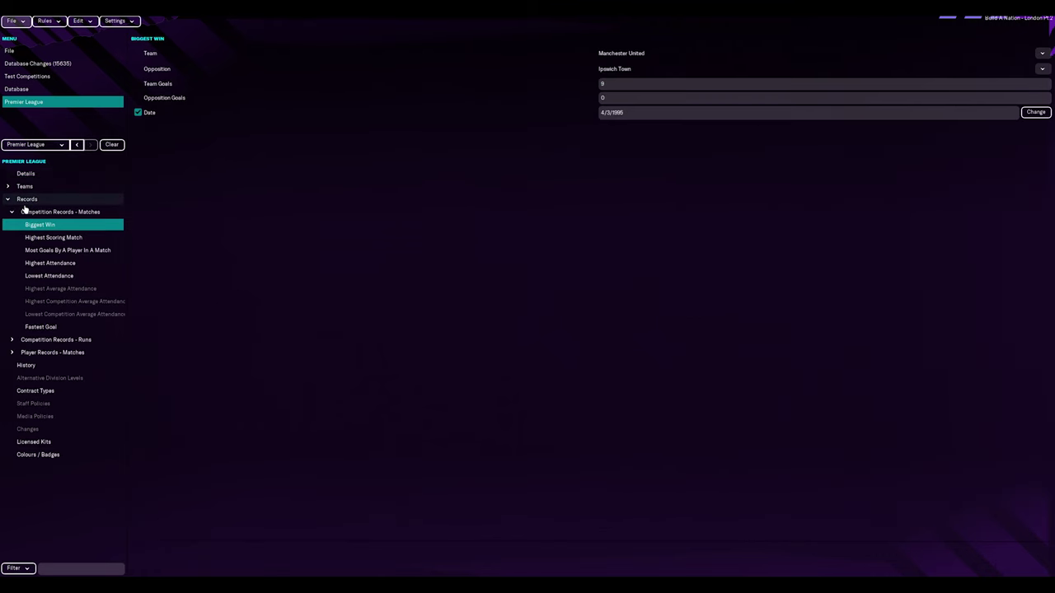
left_click(45, 249)
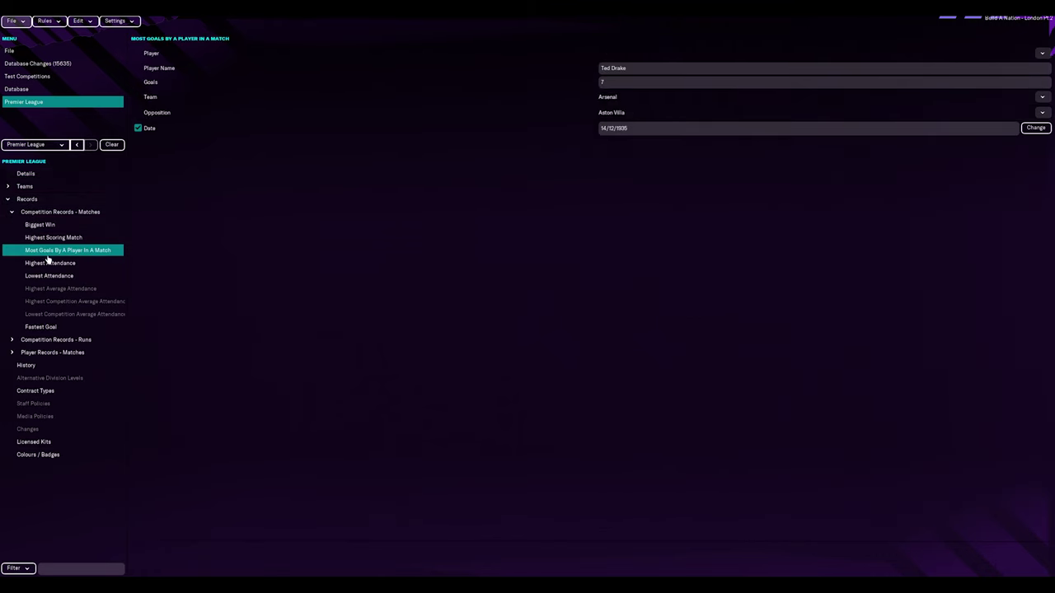
- View the Premier League's attendance and fastest goal records, then its records for most matches won in a row and without losing
left_click(47, 264)
left_click(50, 276)
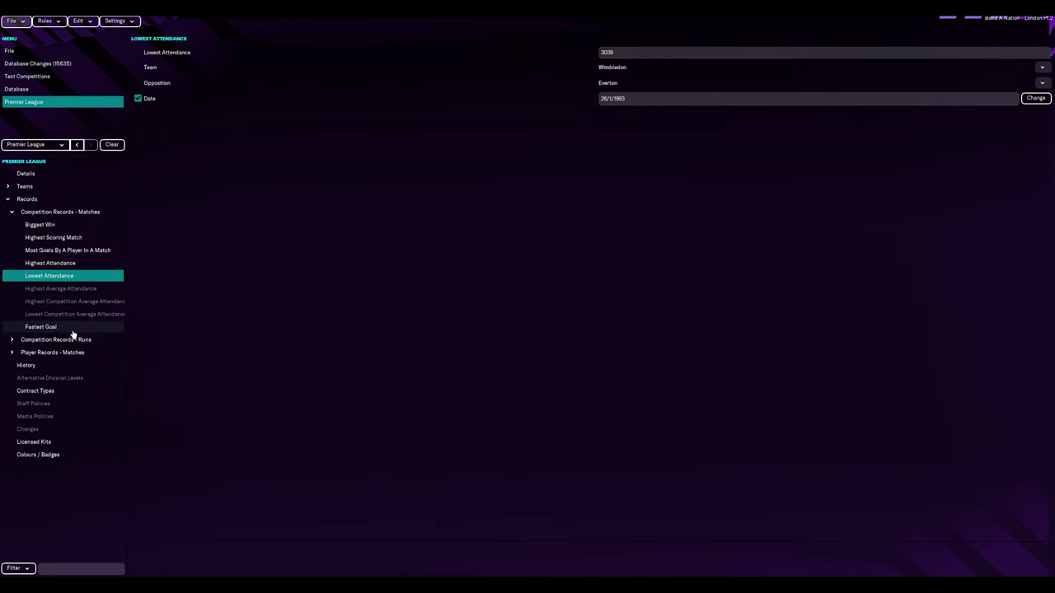
left_click(71, 329)
left_click(68, 342)
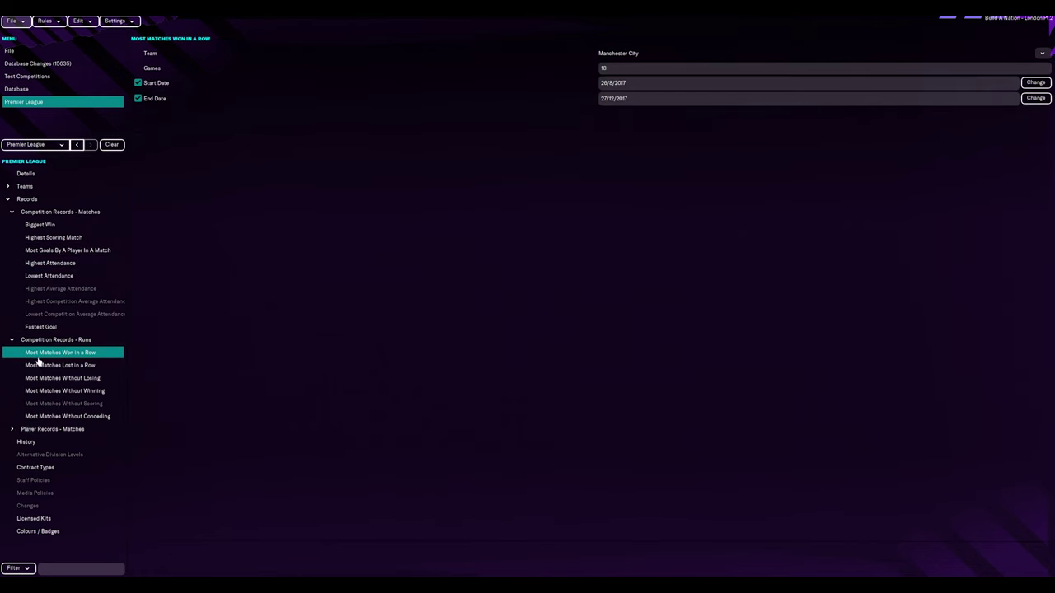
left_click(51, 377)
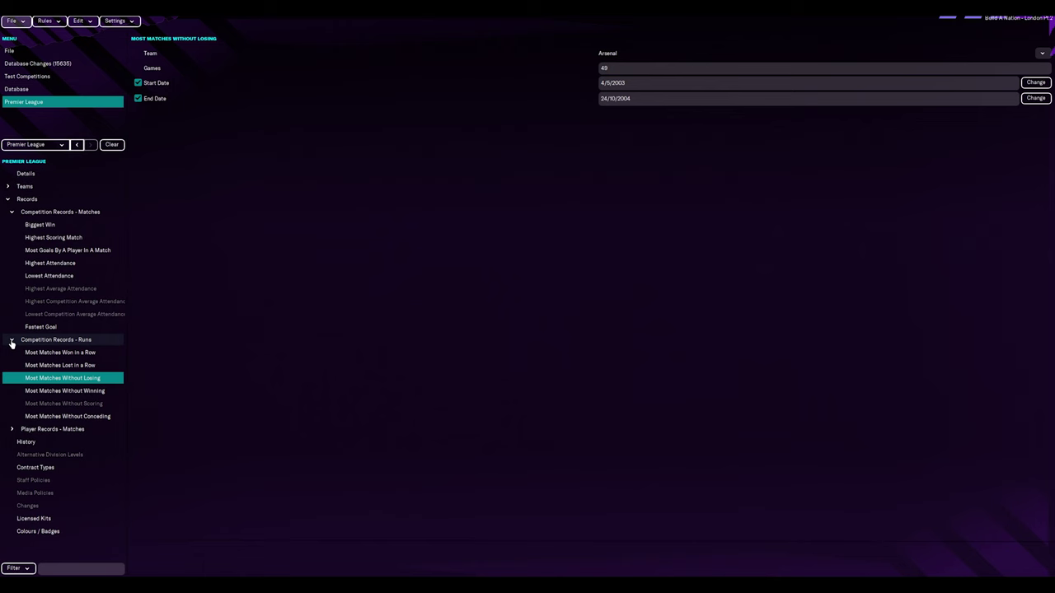
left_click(11, 341)
- View the Premier League's contract types, then look through the full list of its licensed kits
left_click(49, 392)
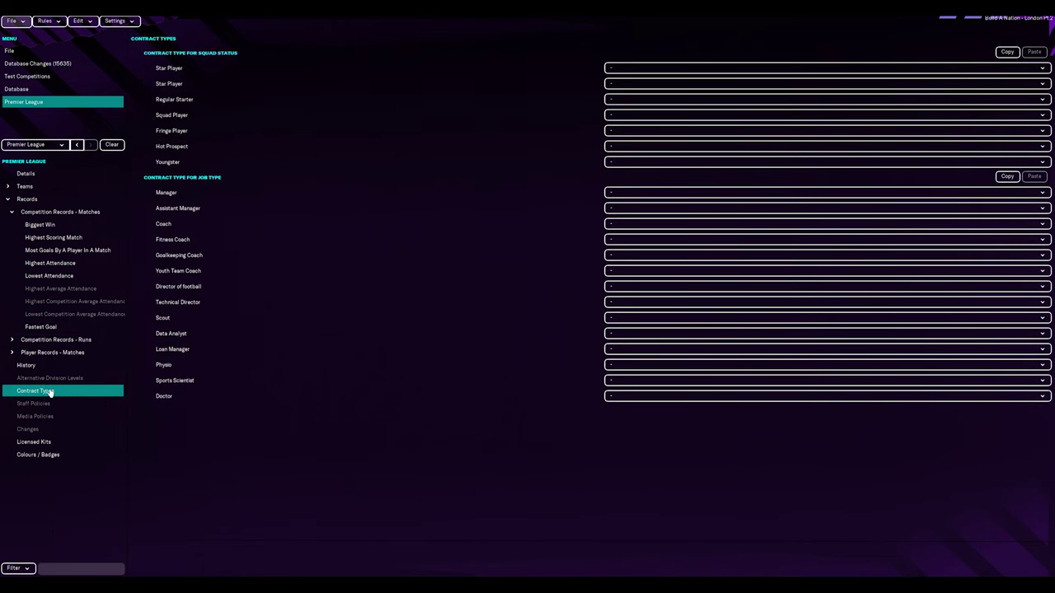
left_click(56, 442)
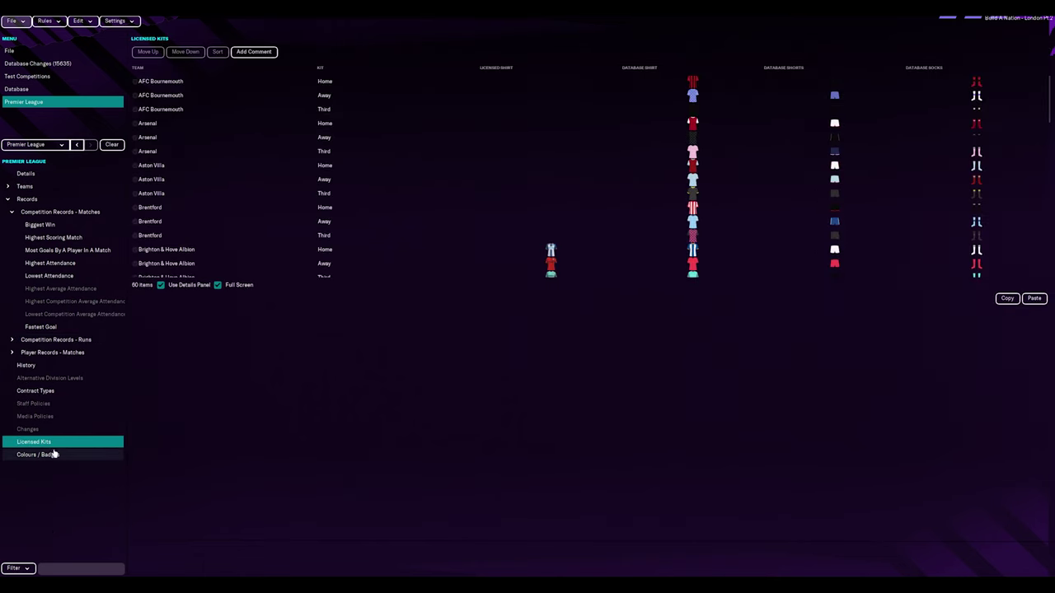
scroll(355, 207, "down", 10)
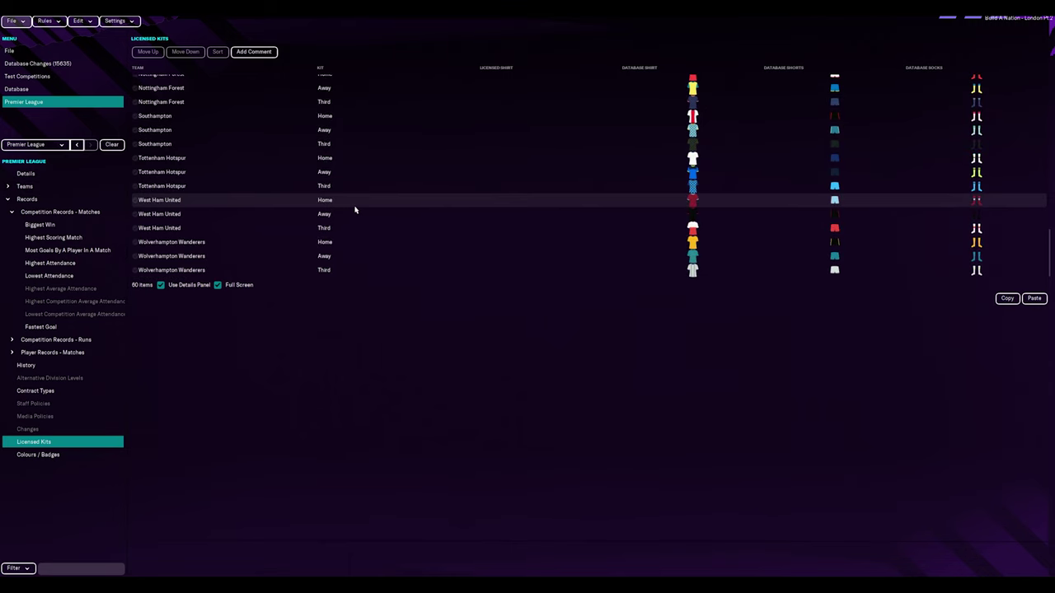
scroll(355, 210, "up", 10)
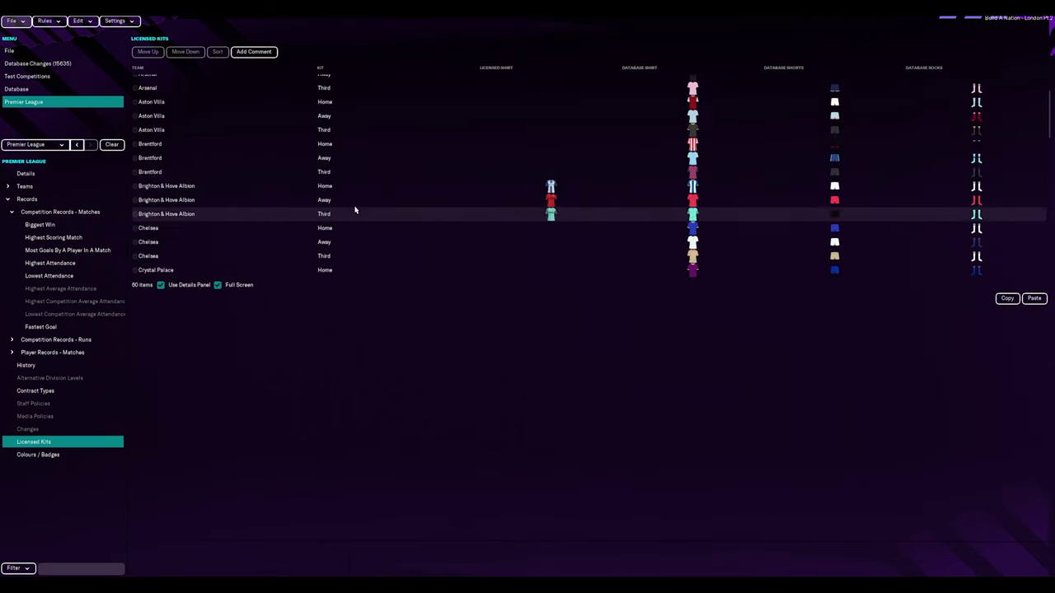
scroll(355, 210, "up", 2)
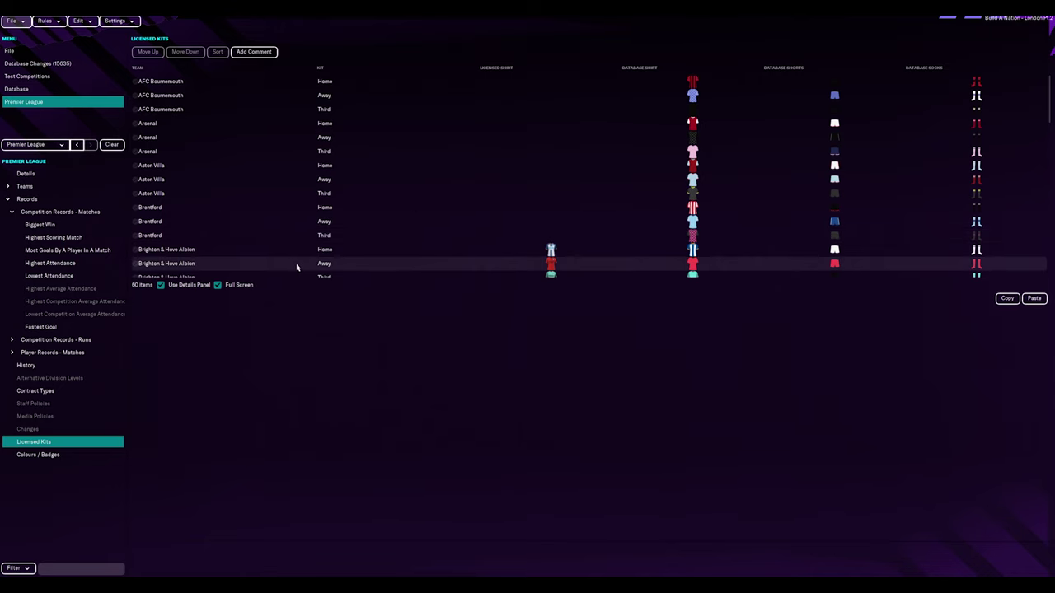
- Look through the colours and badges of the Premier League's teams
left_click(37, 458)
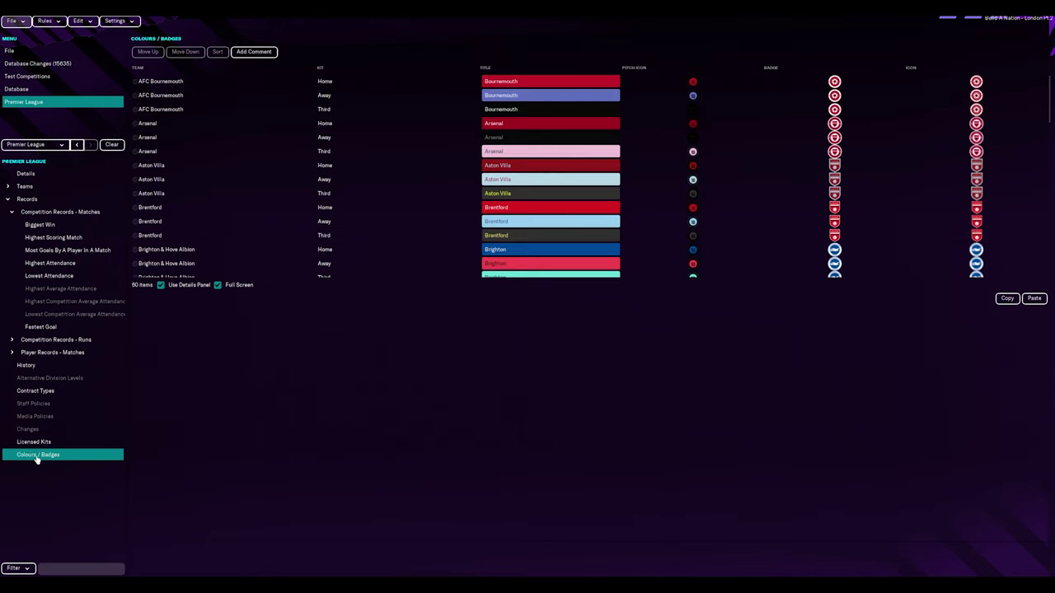
scroll(231, 212, "down", 5)
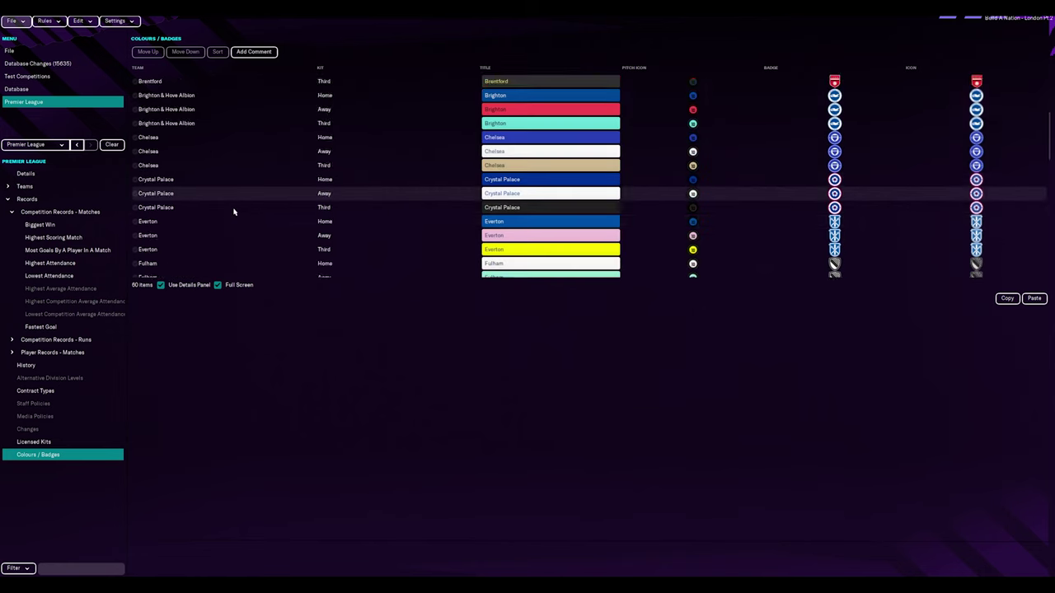
scroll(233, 212, "down", 8)
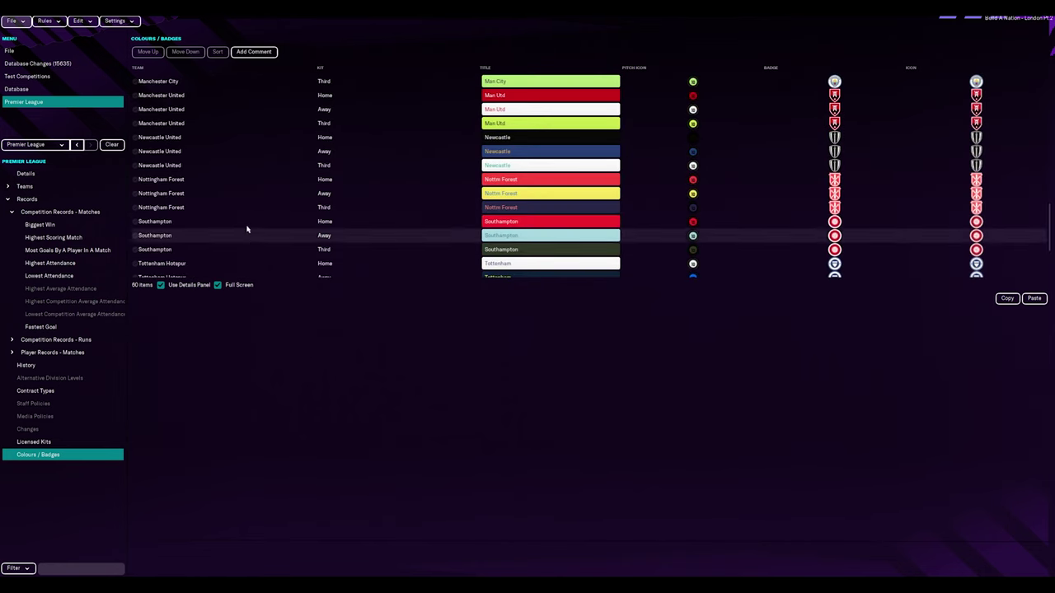
scroll(246, 229, "down", 1)
scroll(214, 123, "up", 2)
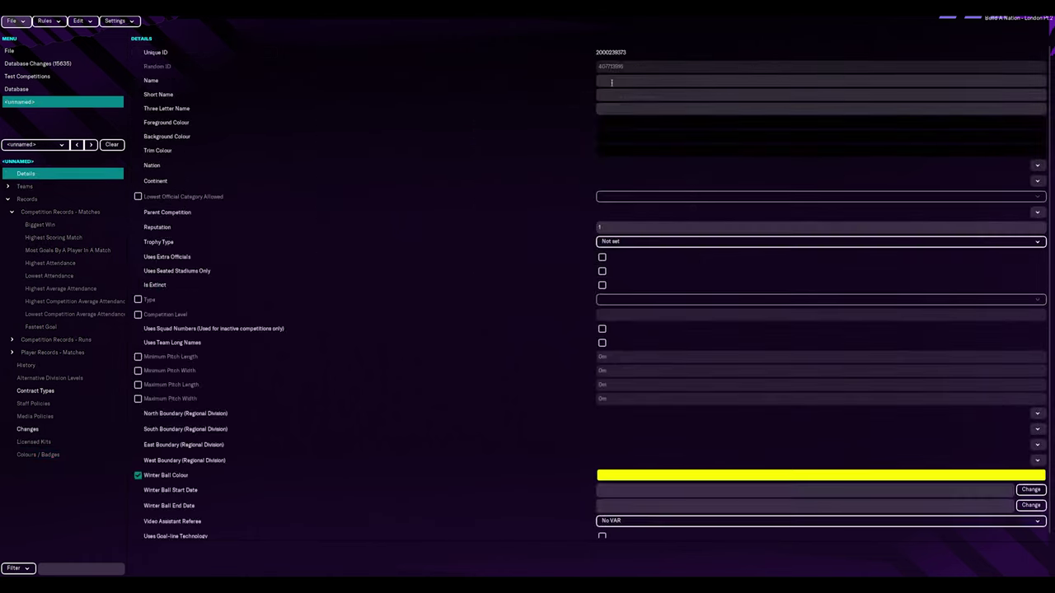
- Name the new unnamed competition Division One
left_click(611, 82)
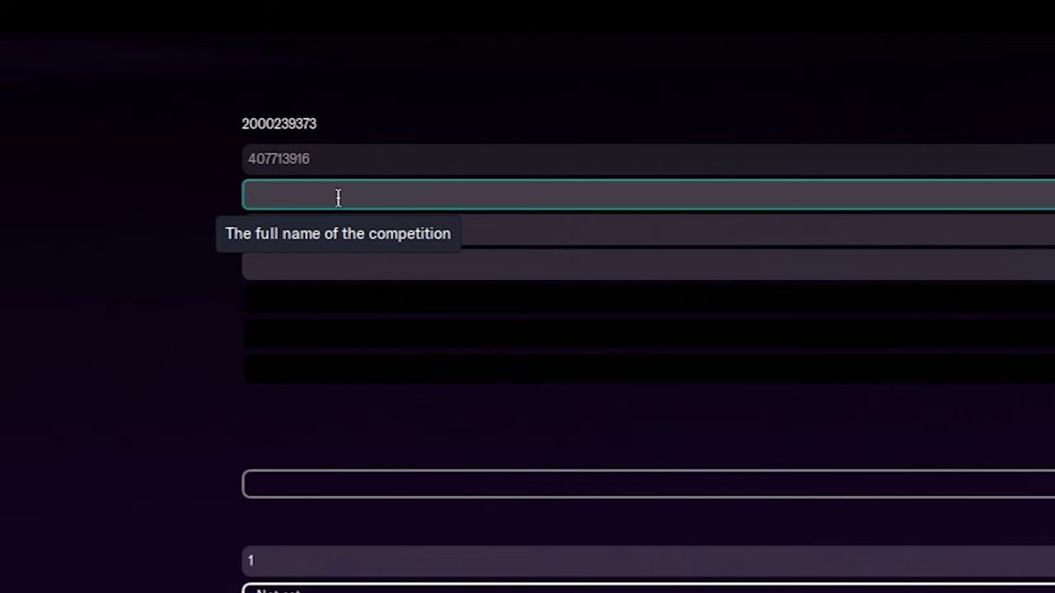
type("Divi")
type("sion One")
key("BackSpace")
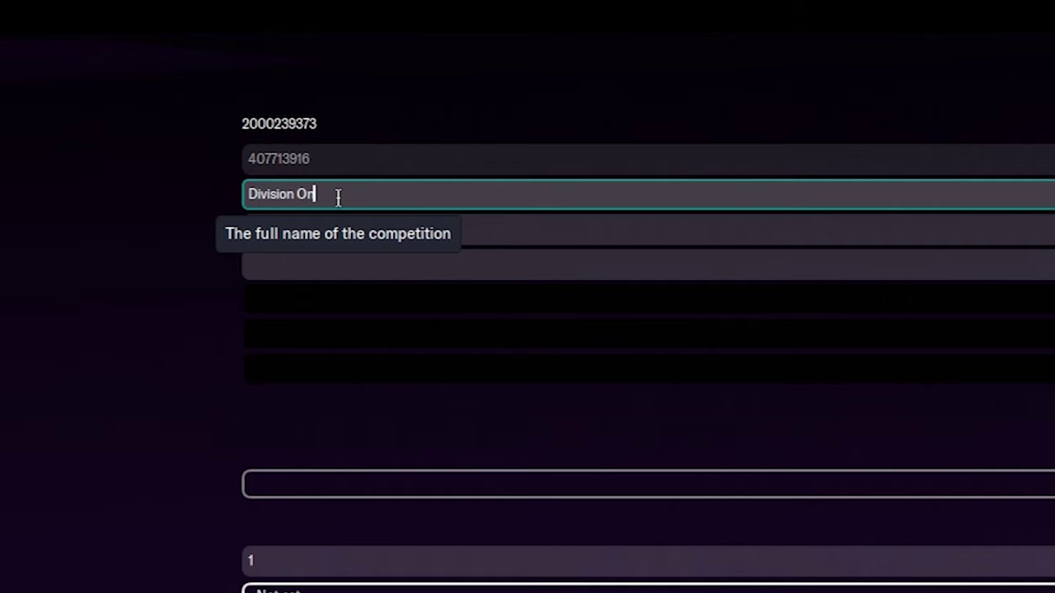
type("e")
- Copy the competition's full name Division One into its short name
key("ctrl+a")
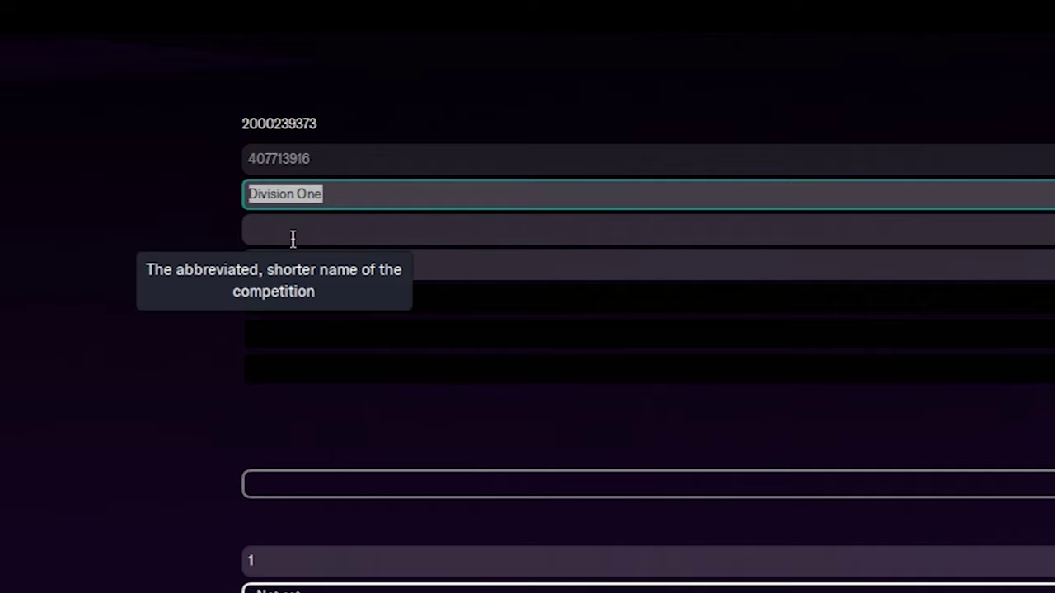
left_click(298, 233)
left_click_drag(338, 205, 170, 201)
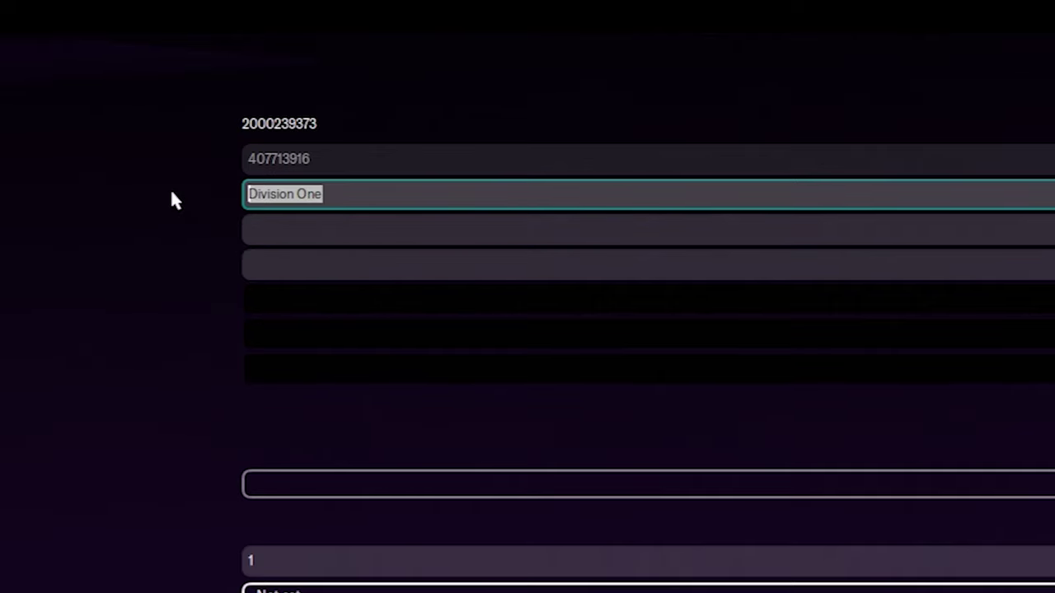
key("ctrl+c")
left_click(273, 233)
key("ctrl+v")
- Try ONE as the competition's three letter name and clear it again
left_click(404, 276)
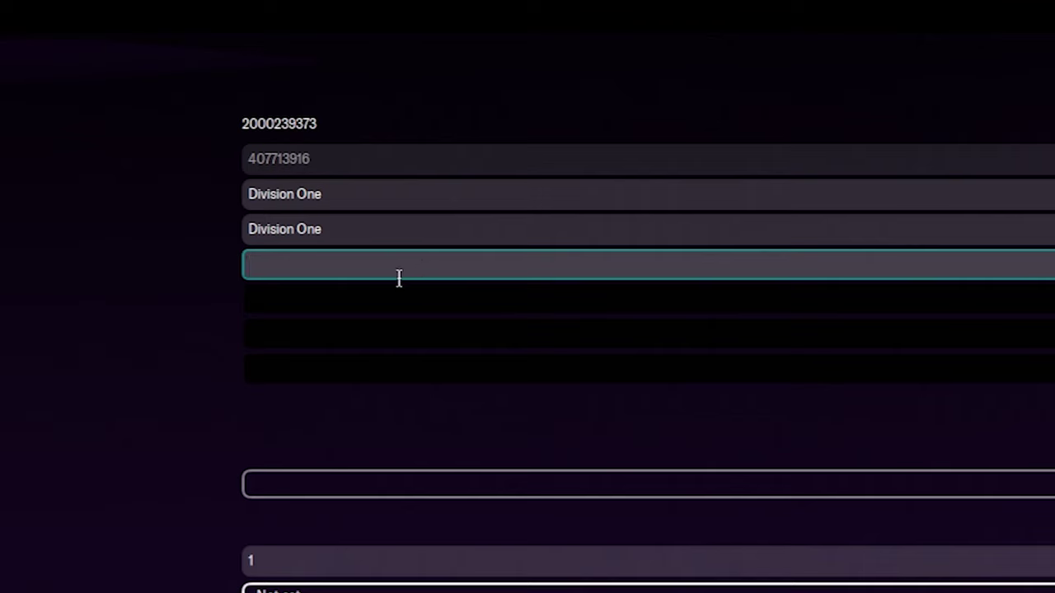
mouse_move(353, 278)
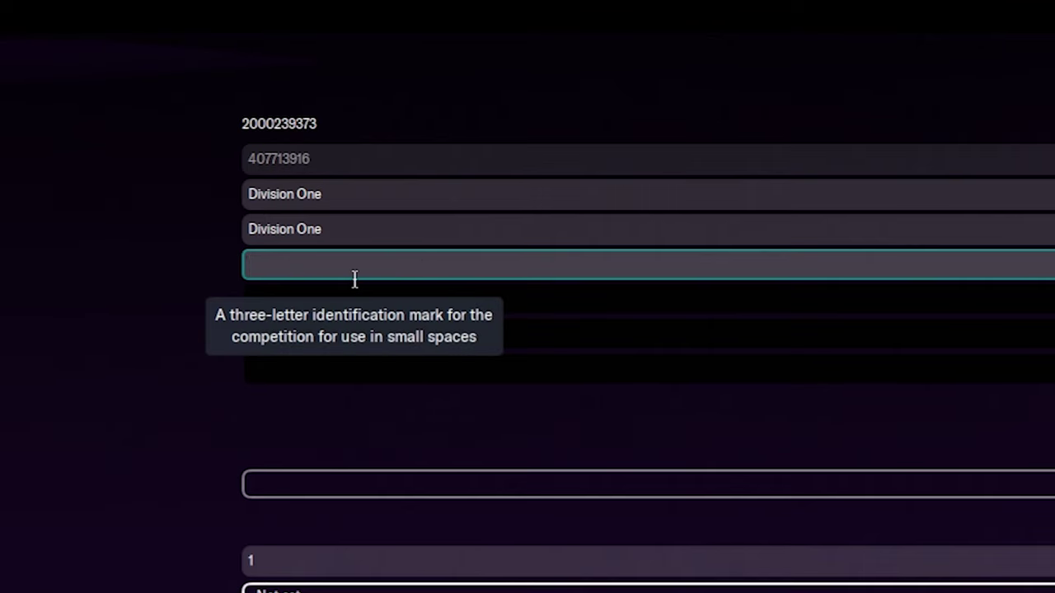
type("ONE")
left_click_drag(305, 264, 154, 278)
key("BackSpace")
- Replace the word One with the numeral so the competition's name and short name read Division 1
double_click(301, 229)
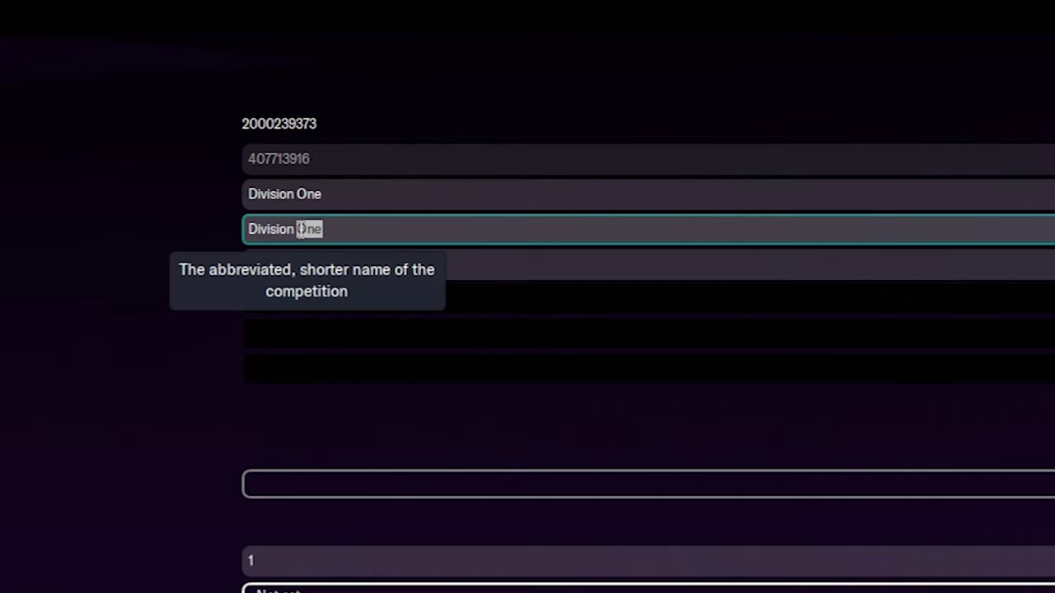
type("1")
key("Tab")
- Try DV1 and DIV variants as the three letter name of Division 1, then empty the field
type("DV1")
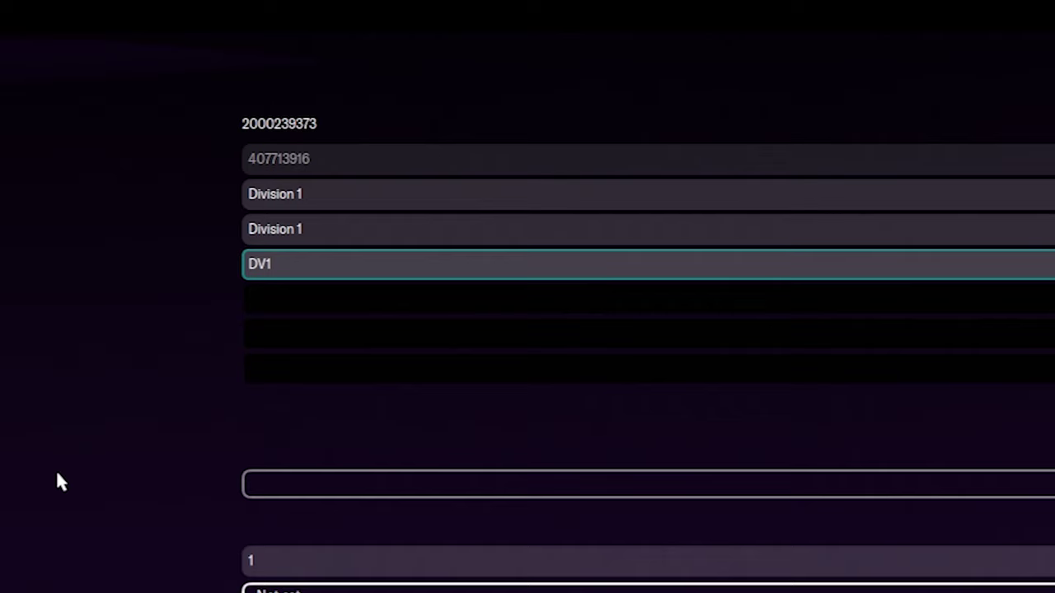
key("BackSpace")
key("BackSpace")
key("BackSpace")
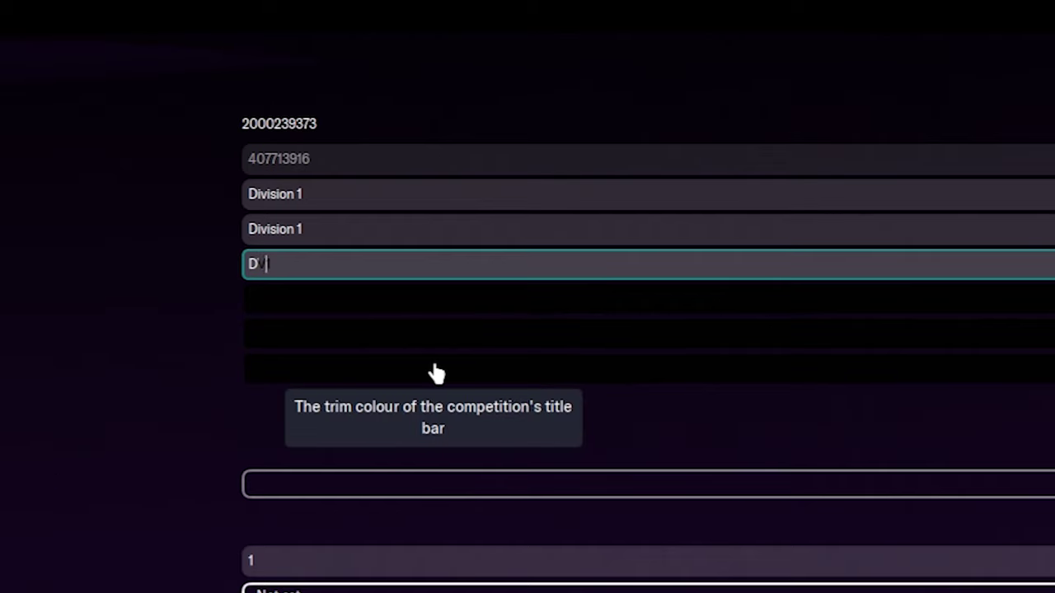
type("N")
key("BackSpace")
type("DN")
key("BackSpace")
type("IV1")
key("BackSpace")
key("BackSpace")
key("BackSpace")
key("BackSpace")
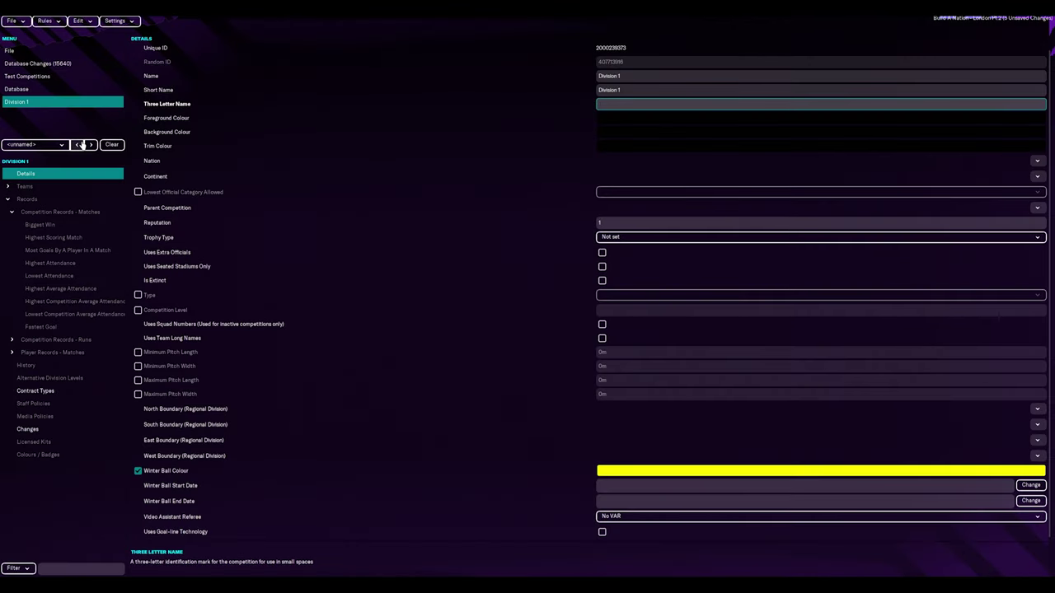
- Return to the competitions list and open LaLiga Santander to check its three letter name
left_click(79, 144)
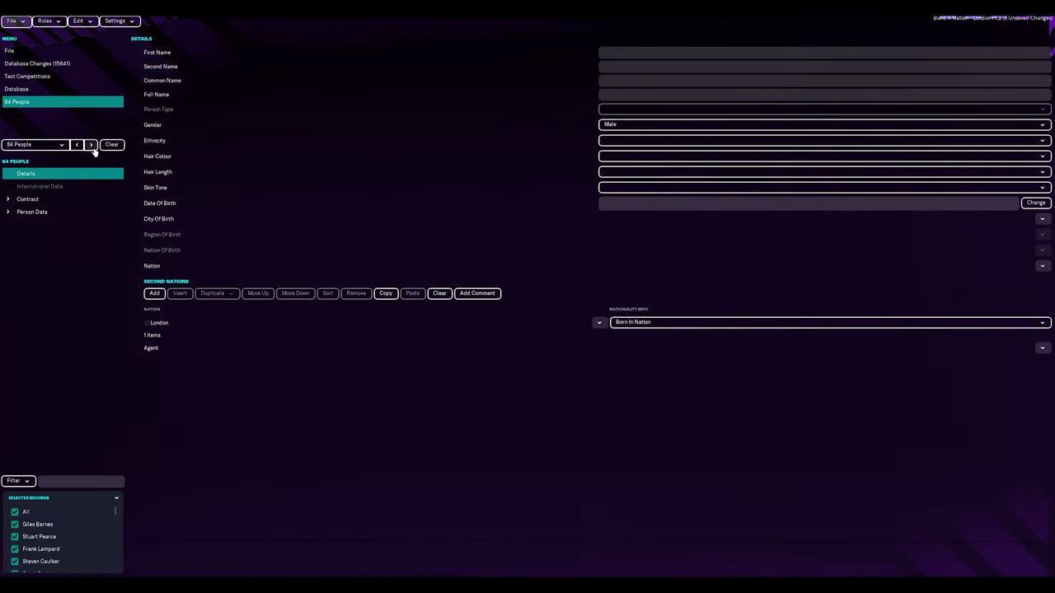
left_click(78, 145)
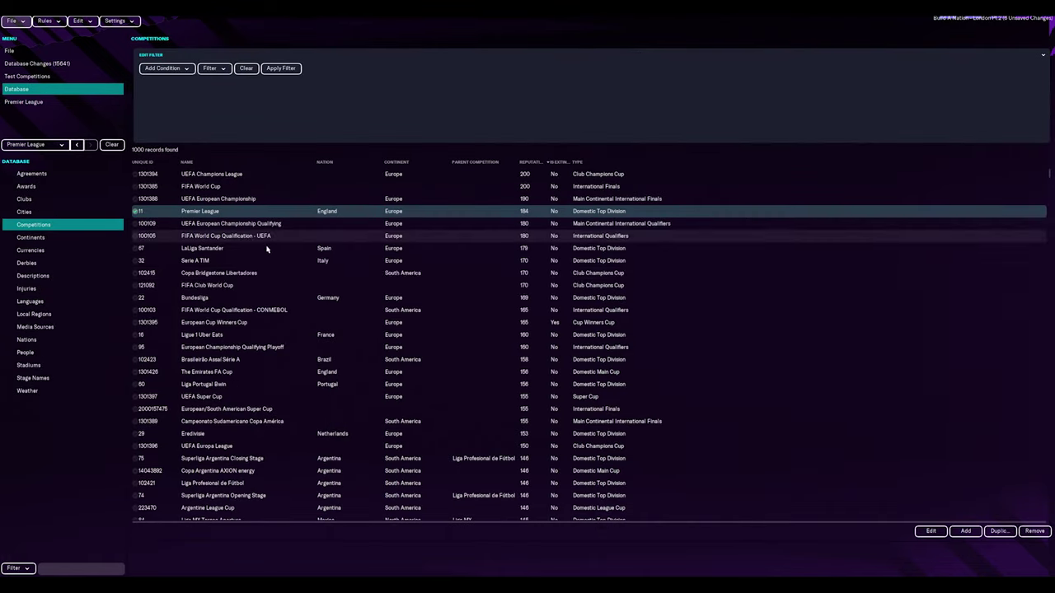
left_click(268, 251)
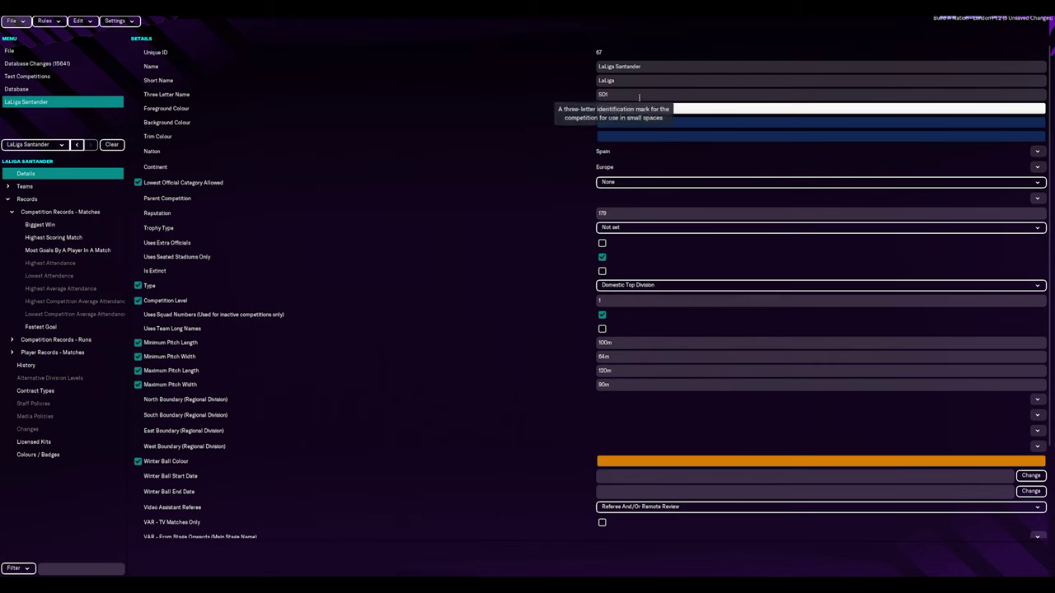
- Go back to the Division 1 competition and set its three letter name to LD1
left_click(77, 145)
left_click(76, 146)
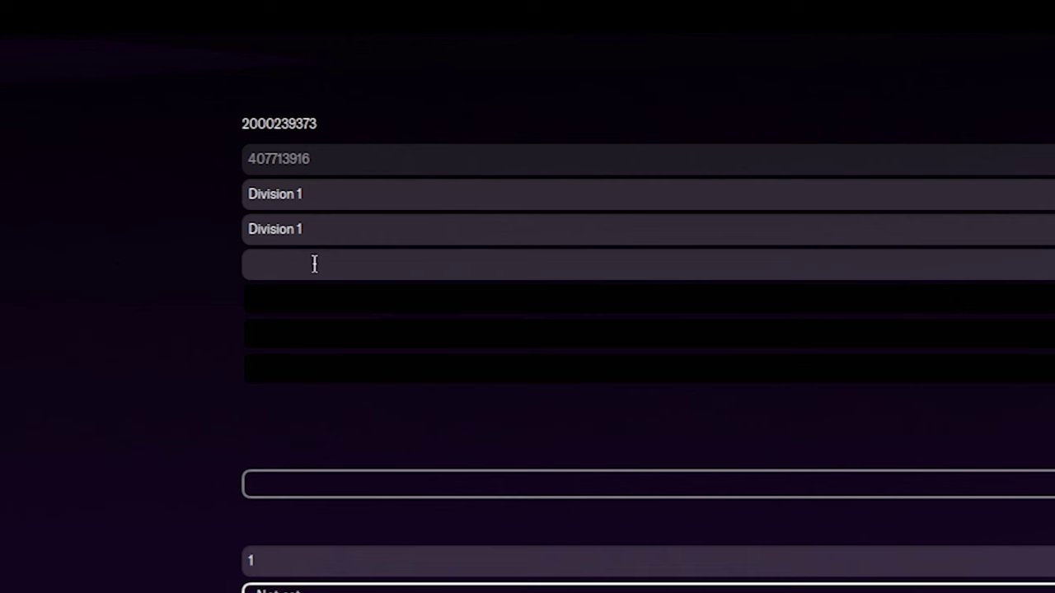
left_click(314, 264)
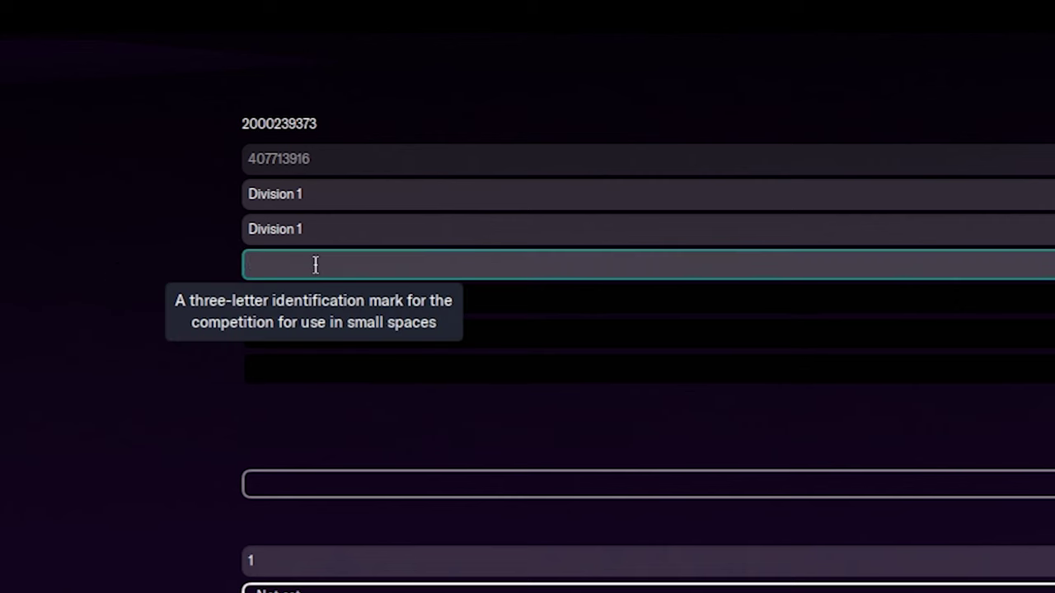
type("LD1")
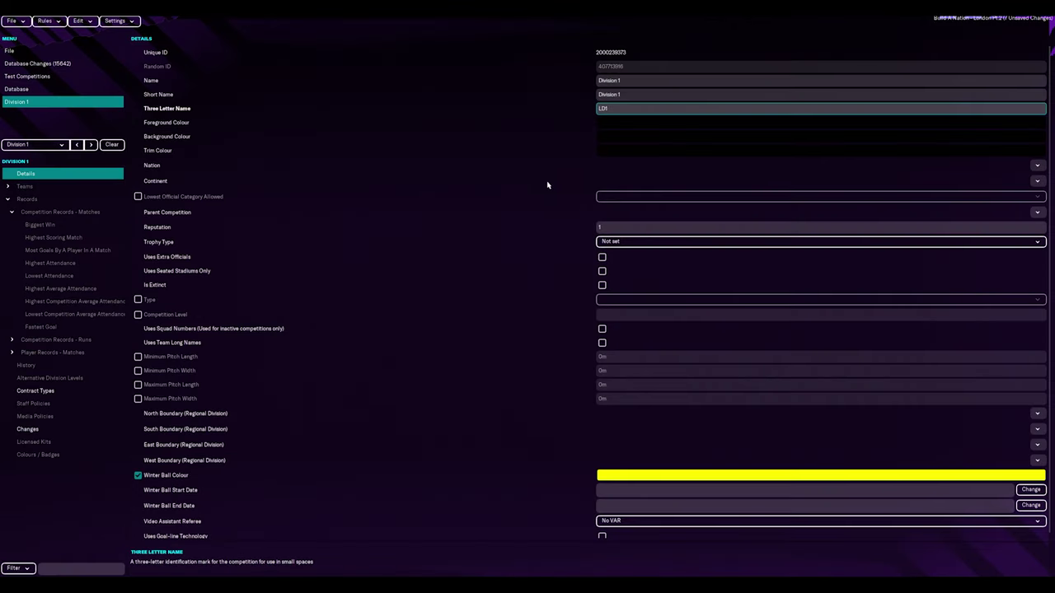
left_click(77, 145)
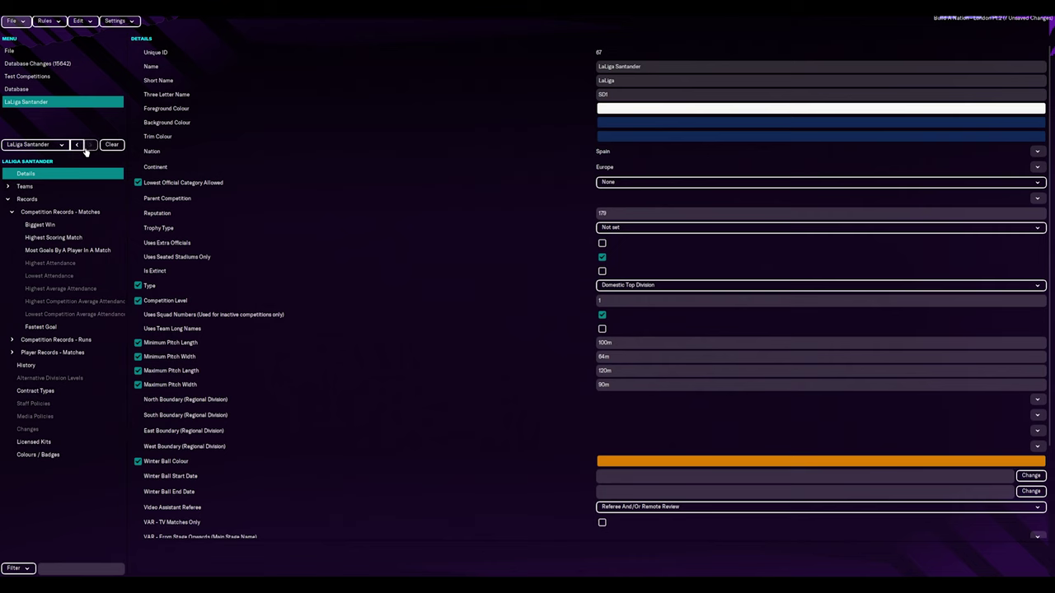
left_click(77, 146)
left_click(77, 146)
left_click(79, 146)
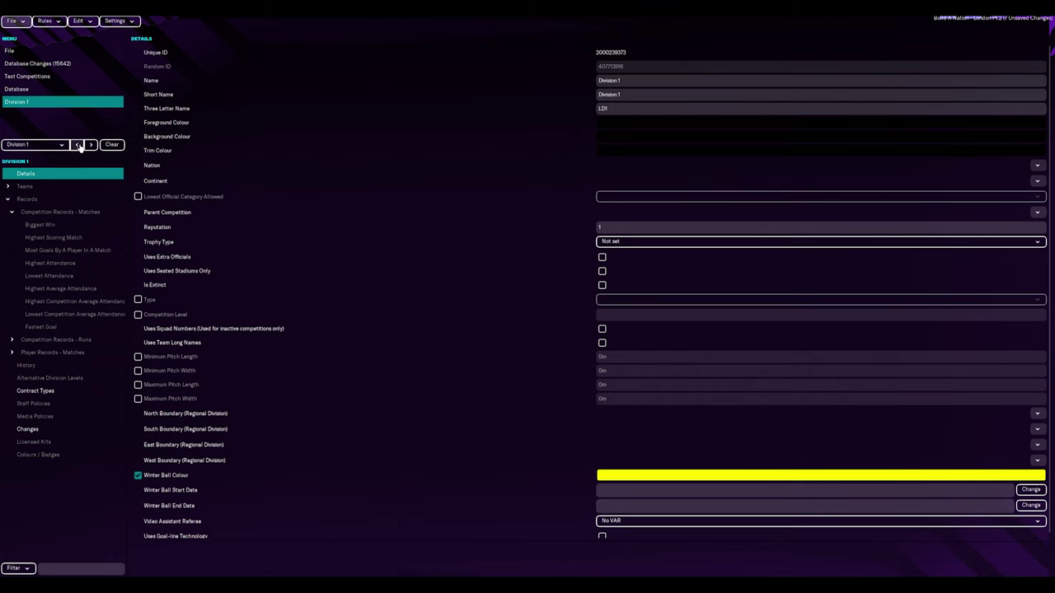
- Filter the database's nations by name containing London and open the London nation's details
left_click(58, 89)
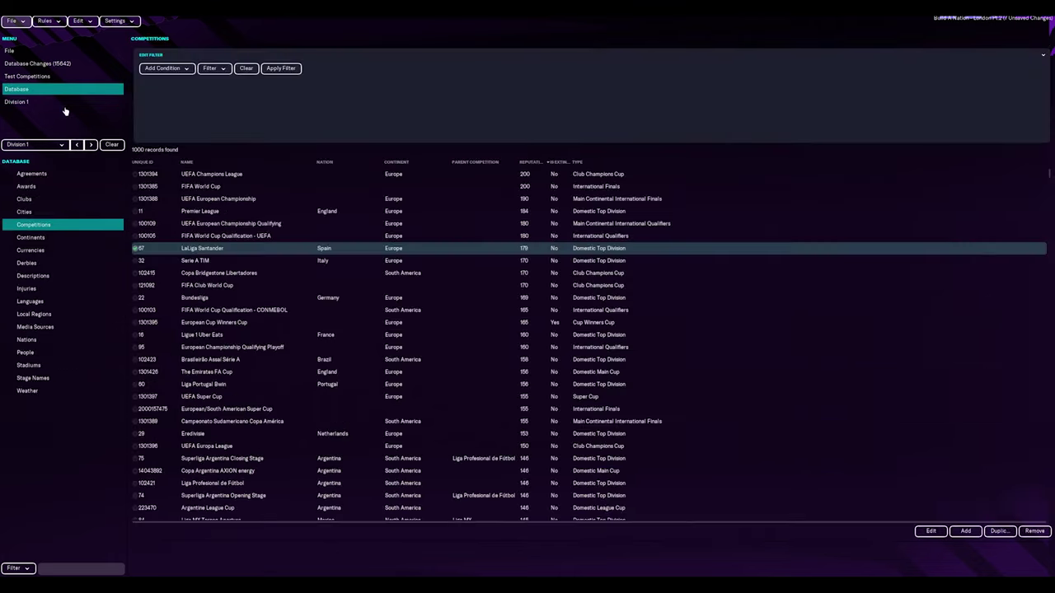
left_click(59, 340)
left_click(169, 68)
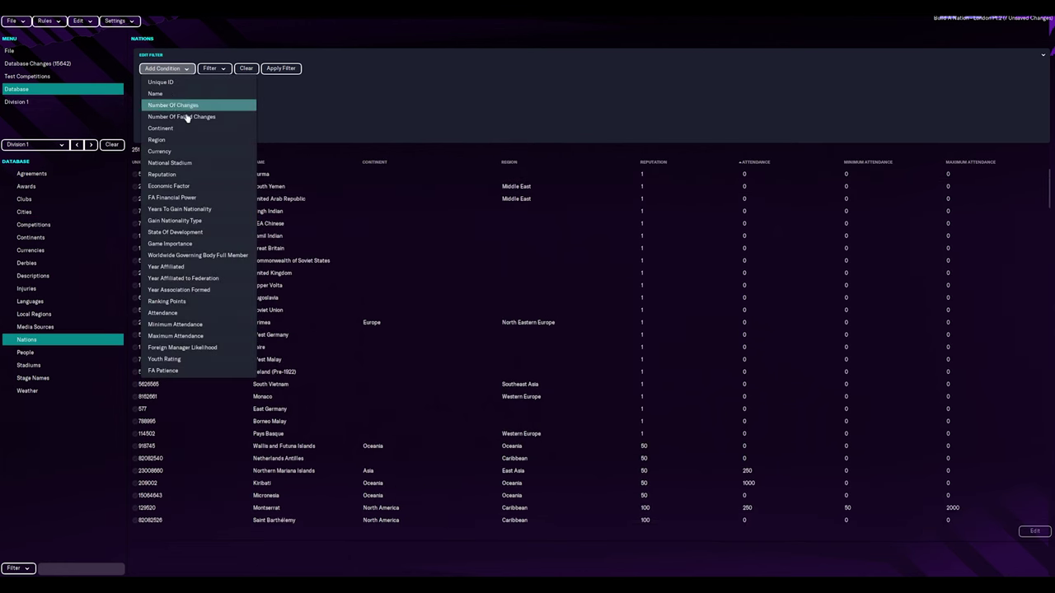
left_click(219, 94)
left_click(682, 81)
type("London")
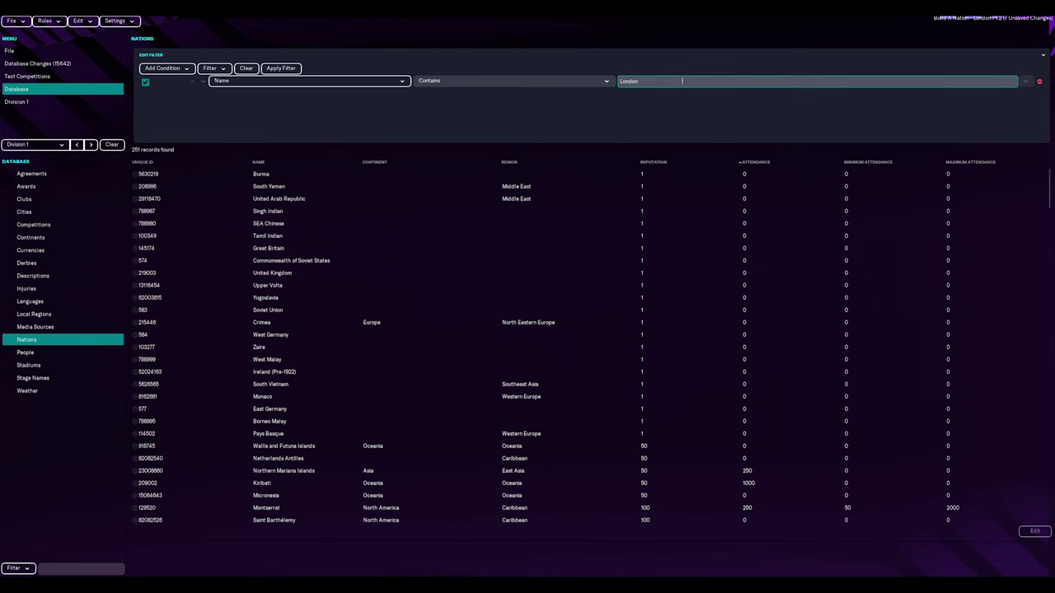
key("Return")
double_click(307, 176)
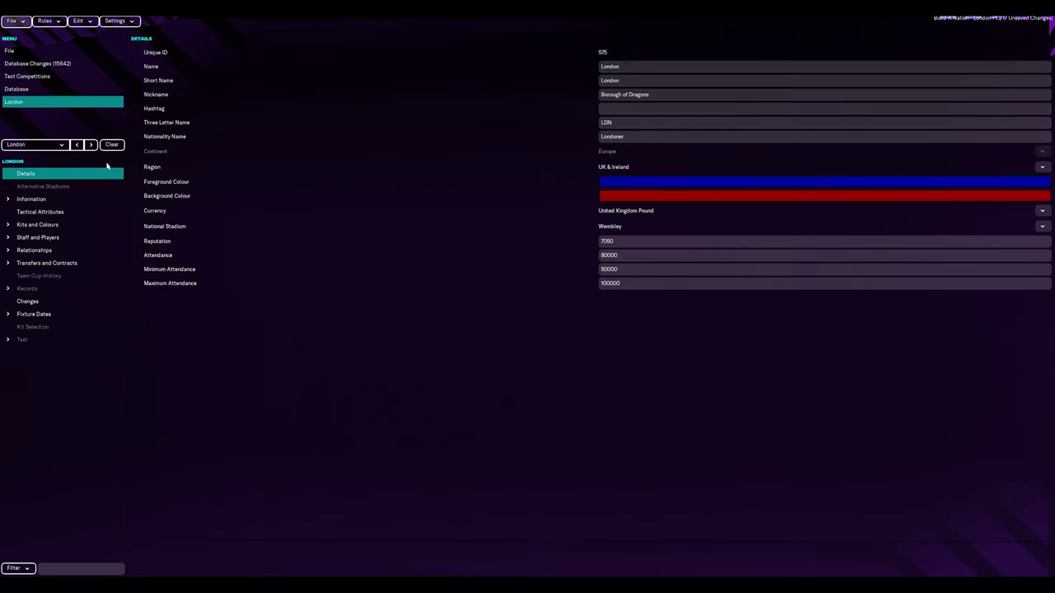
- Check the London nation's foreground colour and set Division 1's foreground colour to RGB 0, 2, 161
left_click(1031, 183)
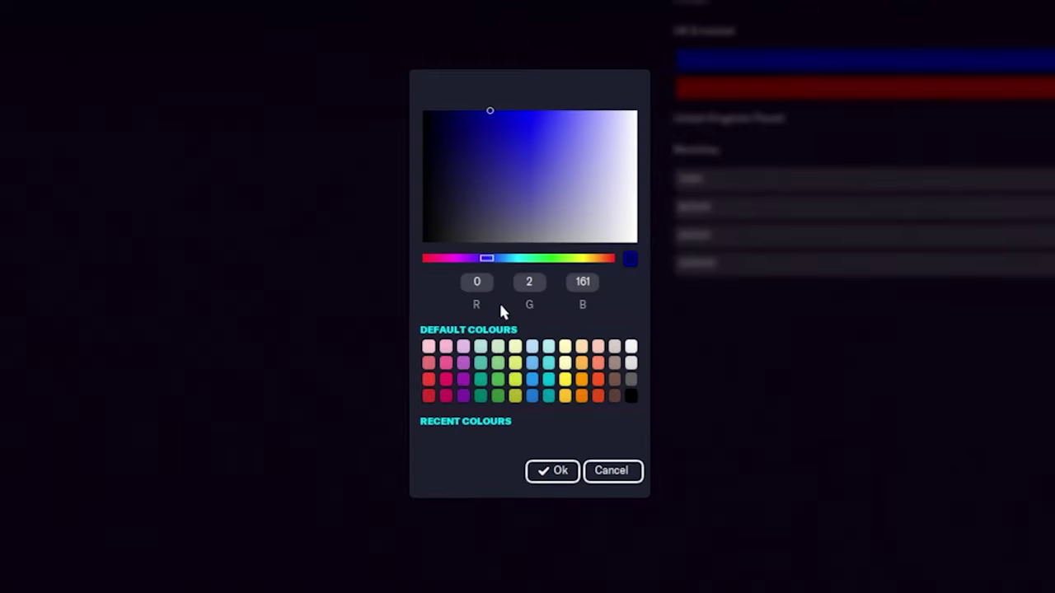
left_click(633, 471)
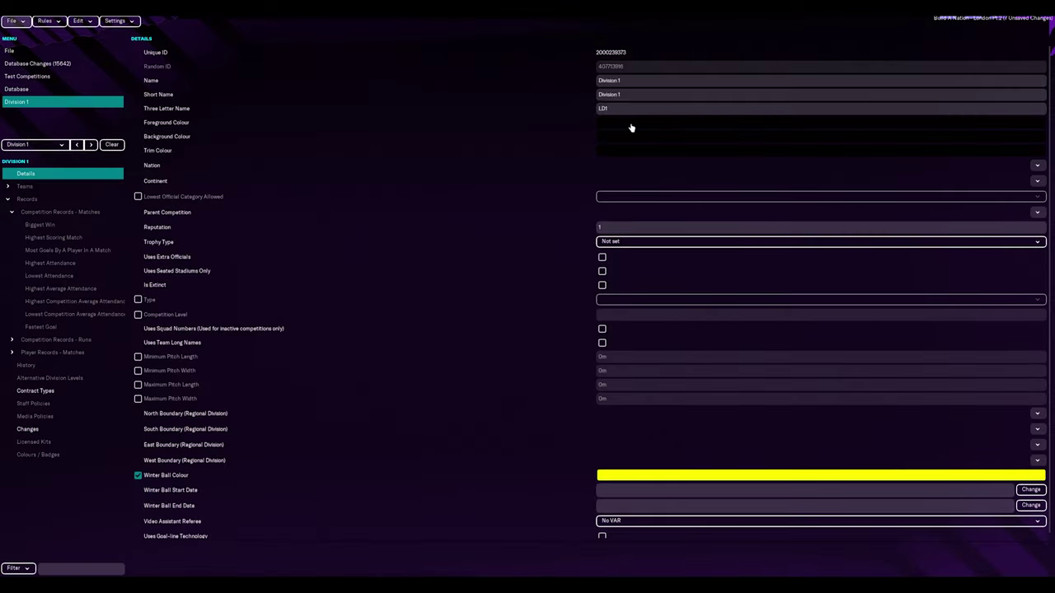
left_click(631, 127)
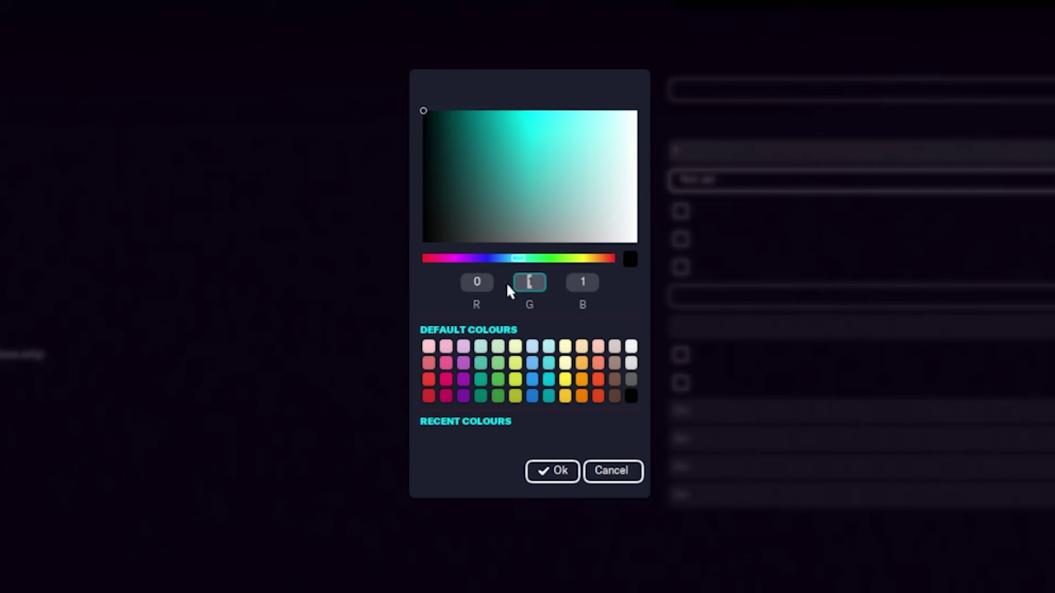
left_click(569, 283)
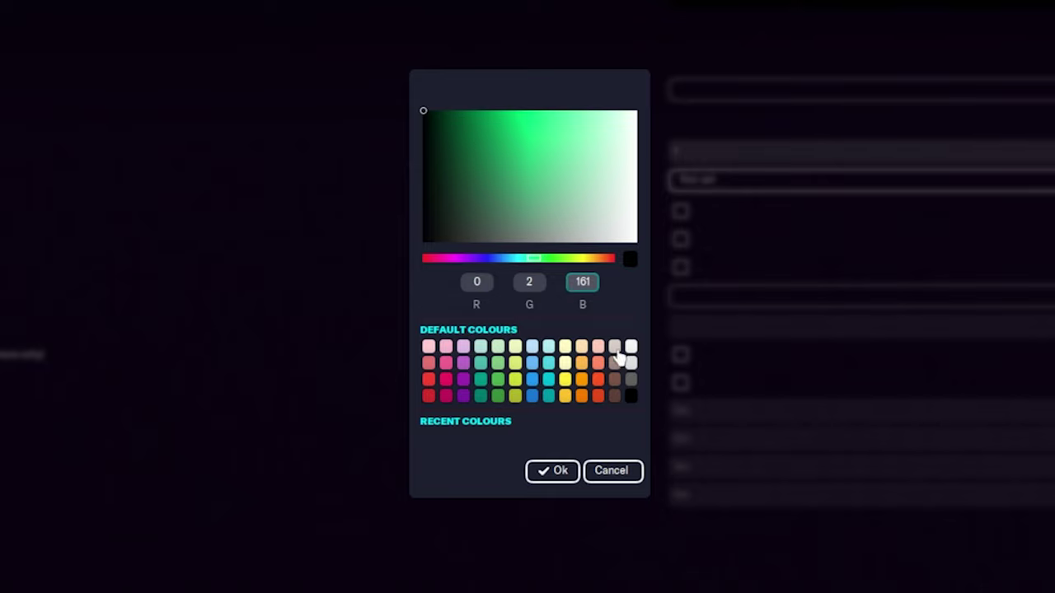
left_click(558, 471)
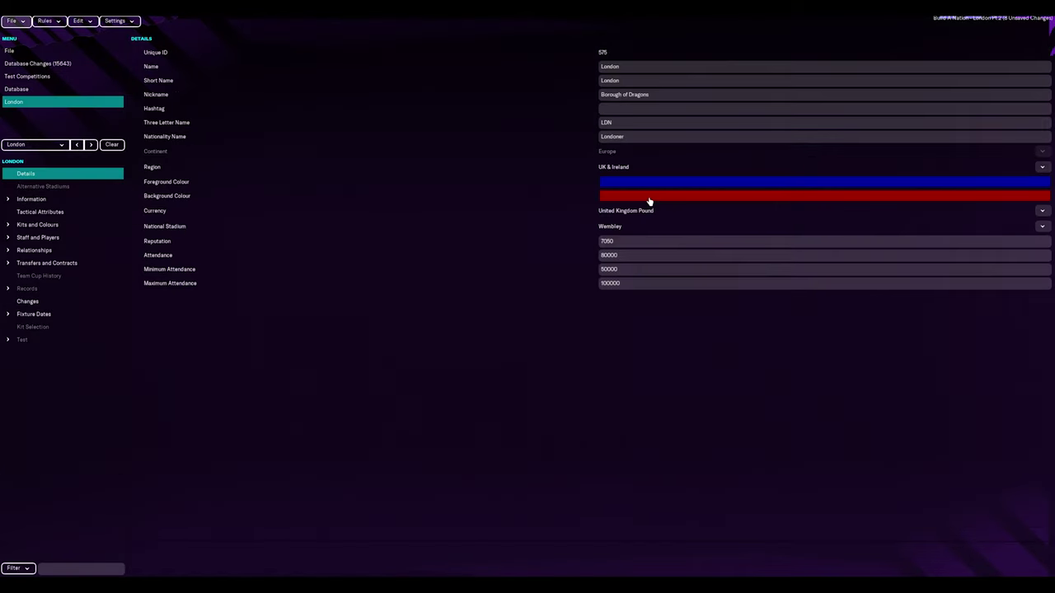
- Check the London nation's background colour and give Division 1 the same dark red background colour
left_click(649, 201)
left_click(558, 423)
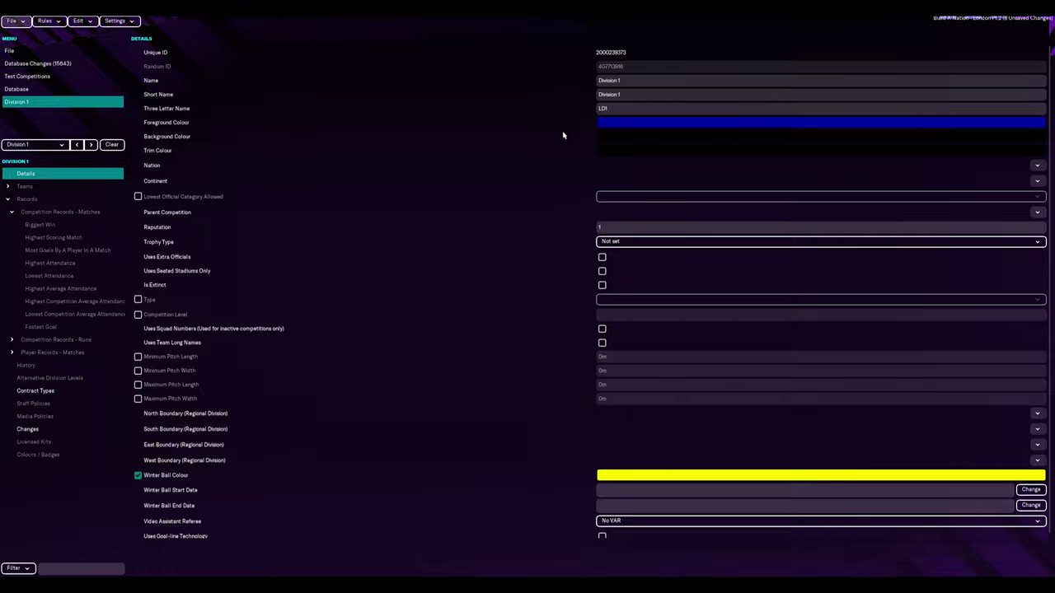
left_click(617, 140)
type("1")
left_click(535, 282)
type("0")
left_click(583, 282)
type("0")
left_click(537, 375)
- Set Division 1's trim colour to the default golden yellow, RGB 251, 192, 45
left_click(650, 153)
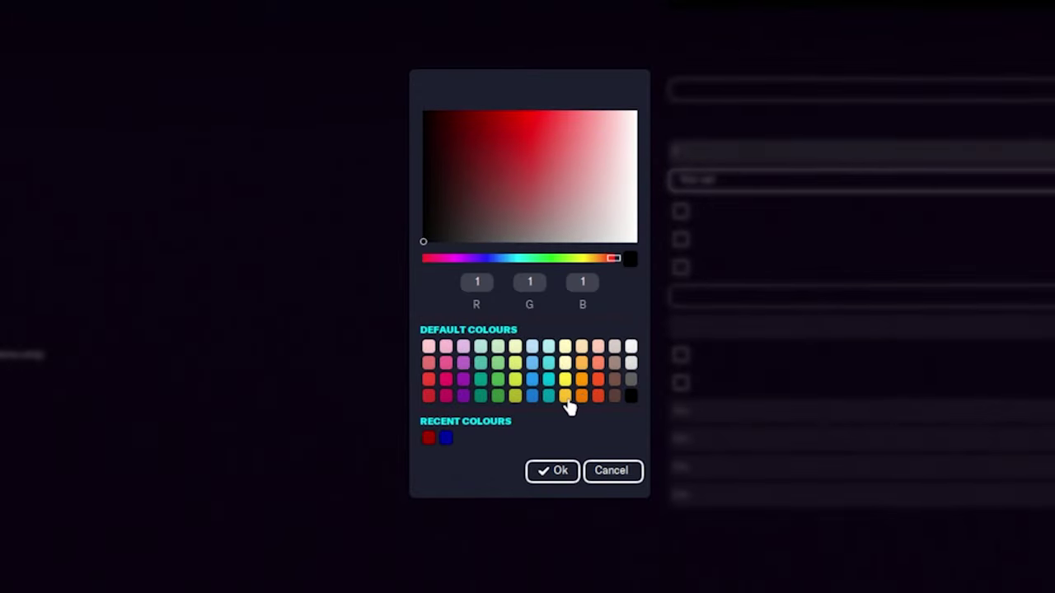
left_click(566, 397)
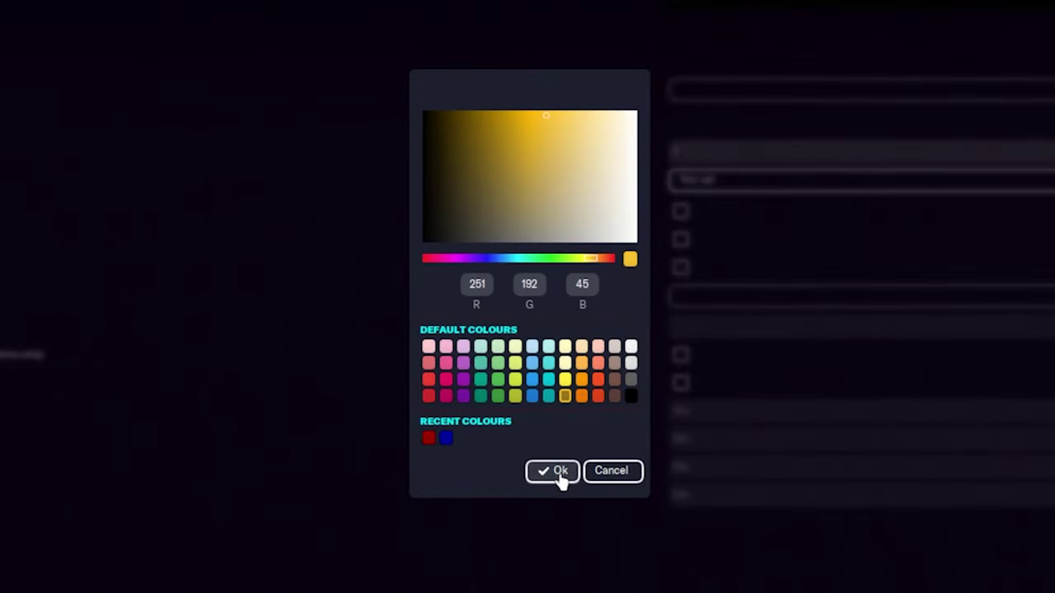
left_click(559, 475)
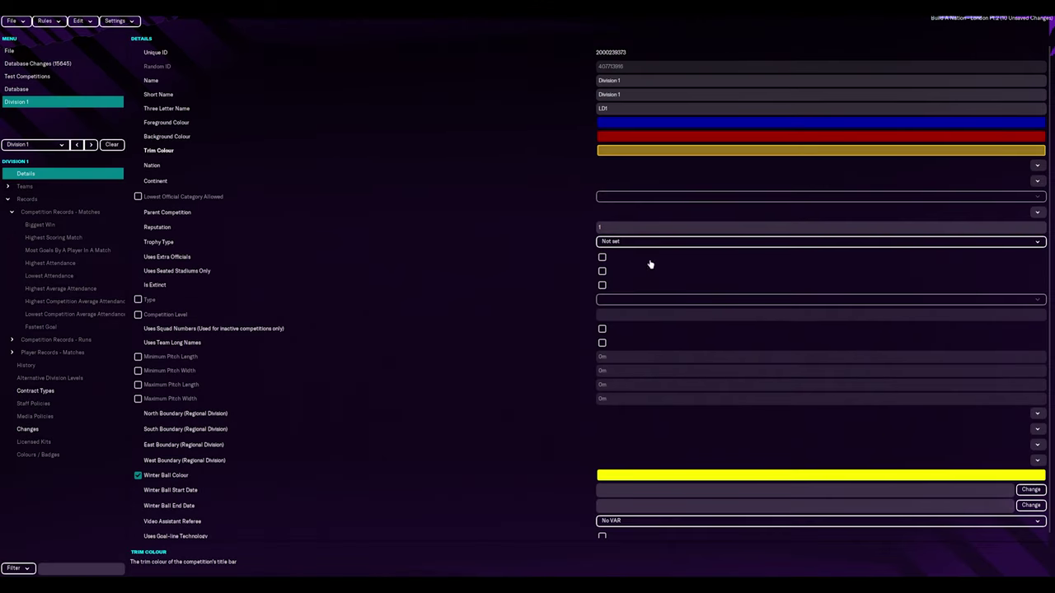
- Assign Division 1 to the nation London and the continent Europe
left_click(1037, 166)
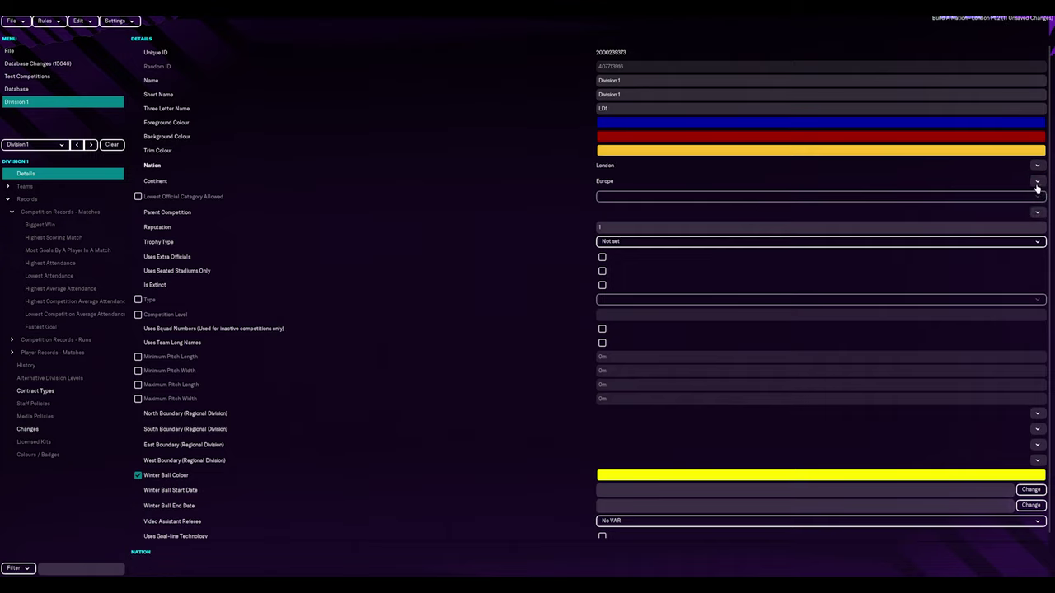
left_click(1034, 179)
left_click(694, 404)
- Consult the Premier League's details and enable Division 1's Lowest Official Category Allowed with the value None
left_click(90, 145)
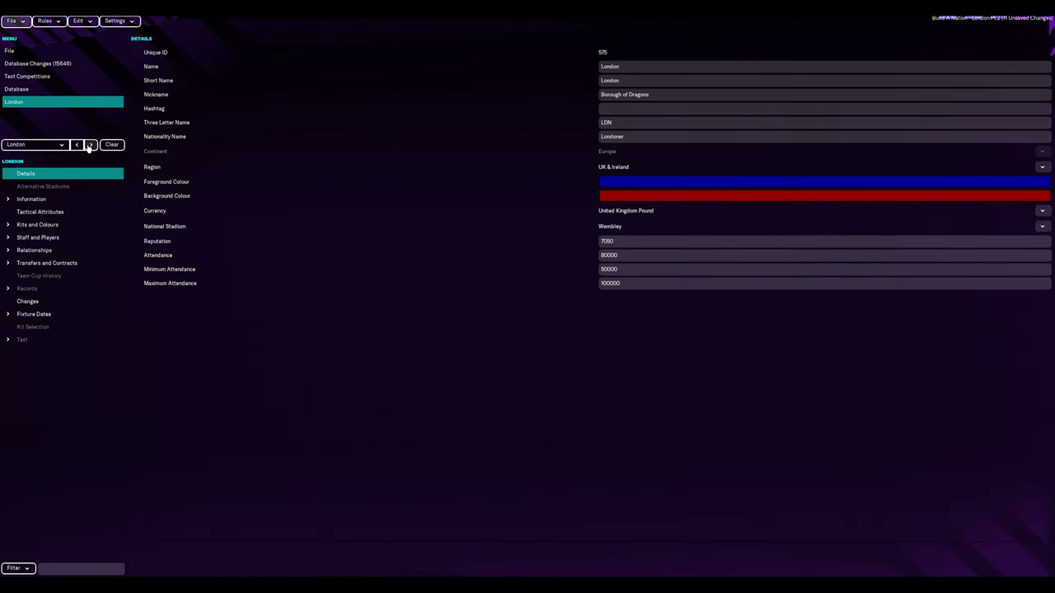
left_click(77, 144)
left_click(77, 145)
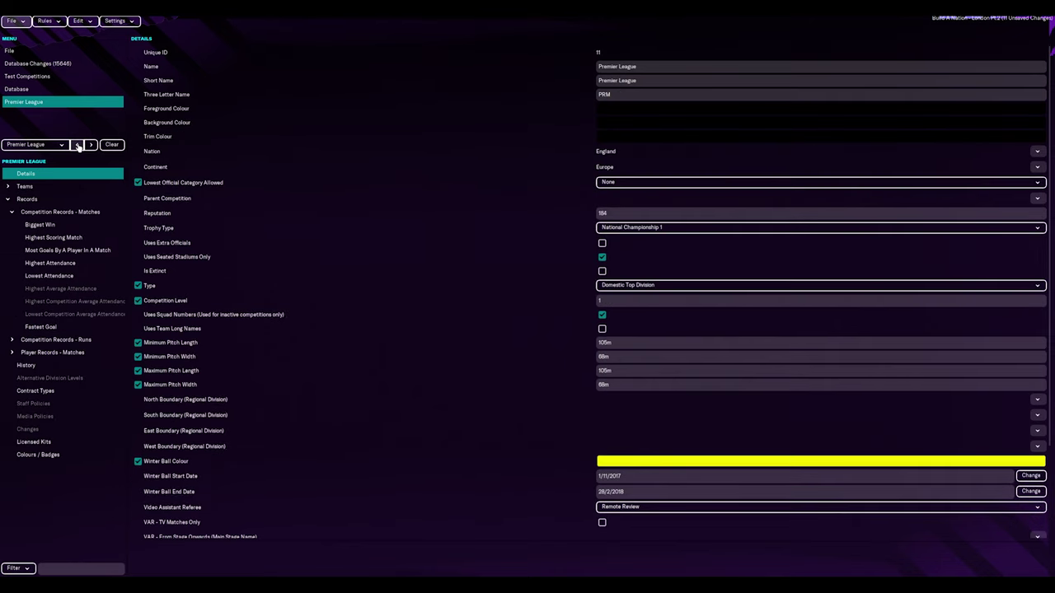
left_click(90, 145)
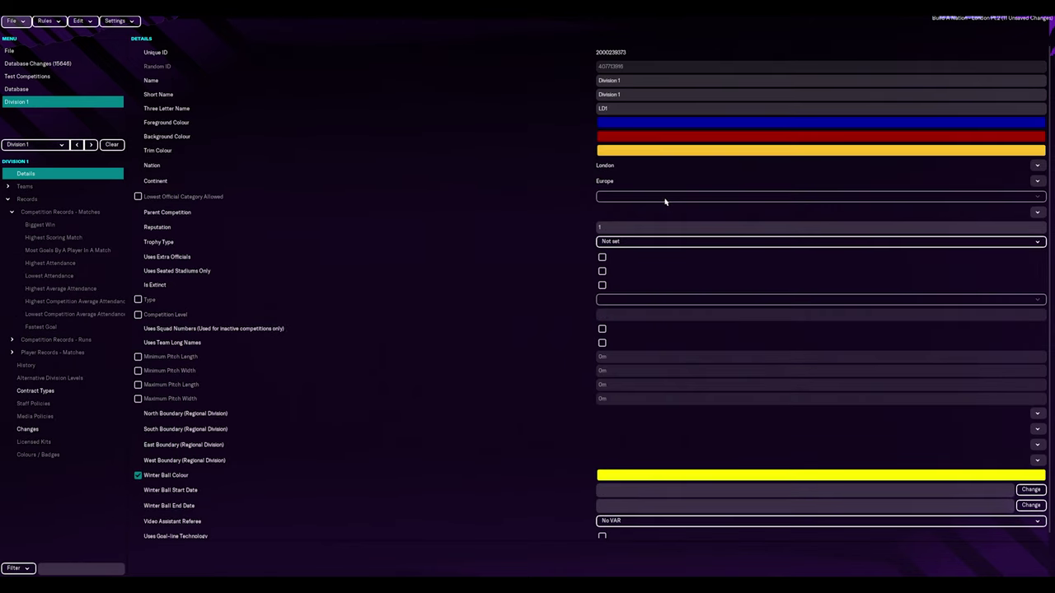
left_click(616, 198)
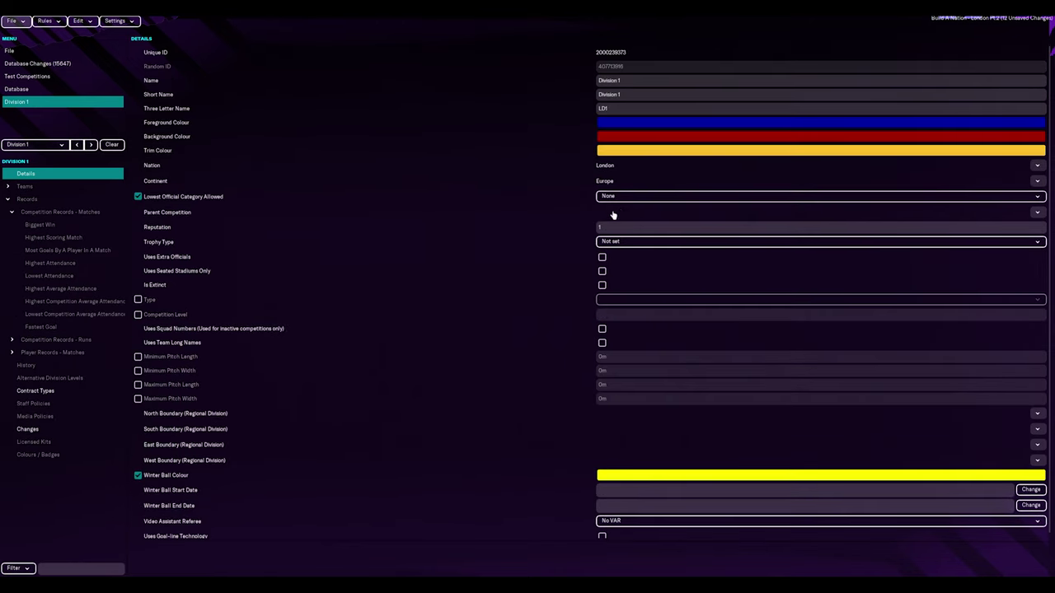
- Compare with LaLiga Santander's reputation and set Division 1's reputation to 150
left_click(83, 148)
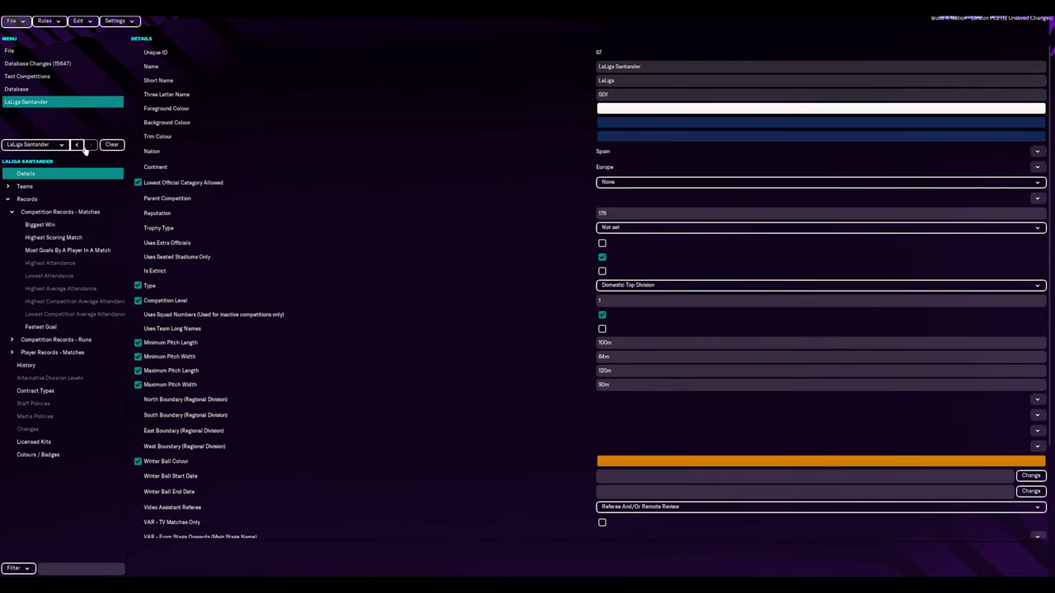
left_click(91, 145)
left_click(605, 228)
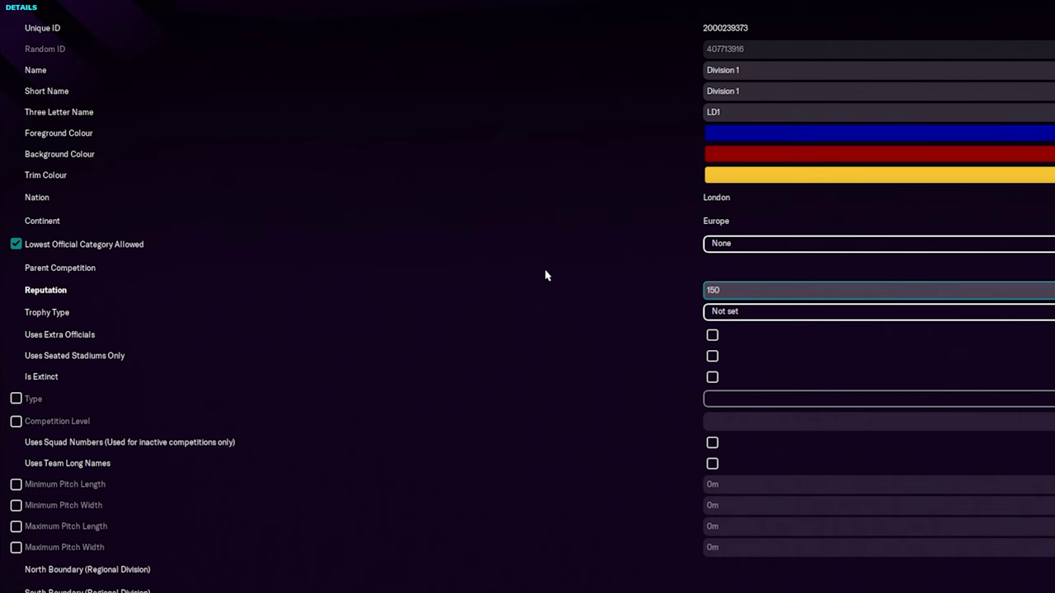
- Check the Premier League's trophy type and set Division 1's trophy type to National Championship 1
left_click(76, 145)
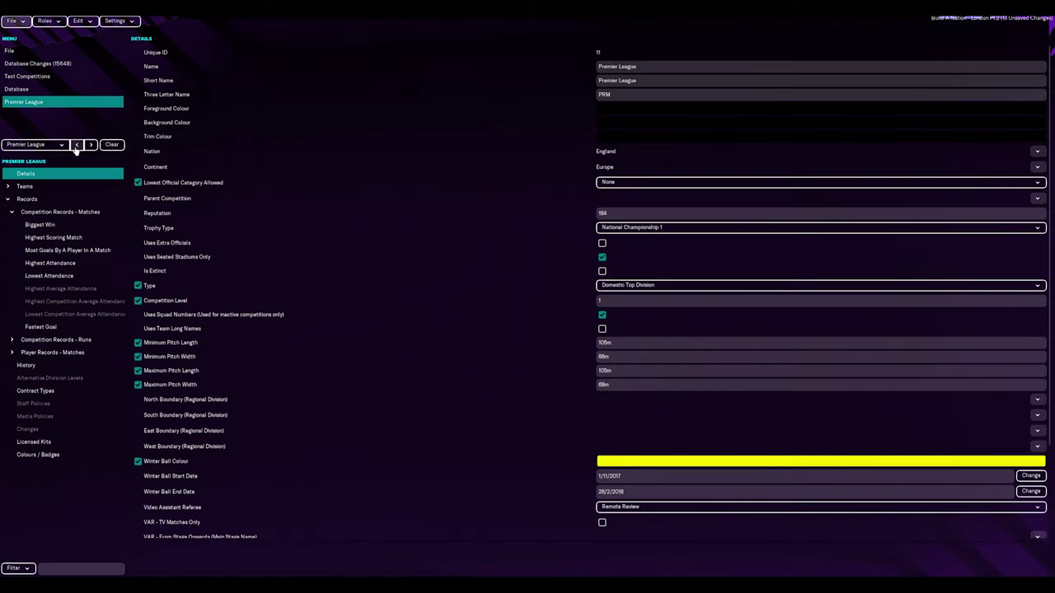
left_click(76, 145)
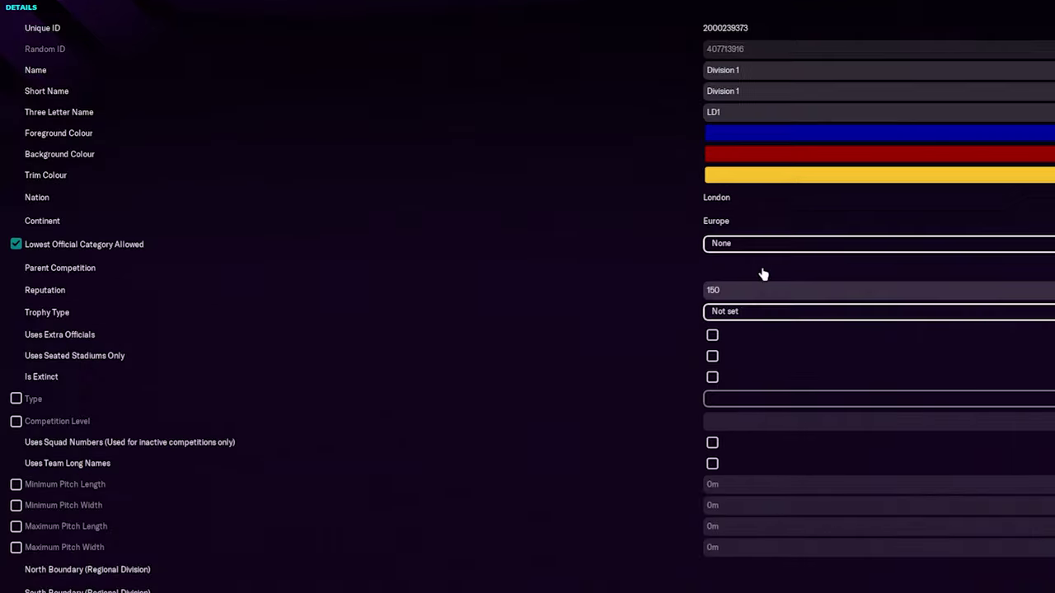
left_click(783, 312)
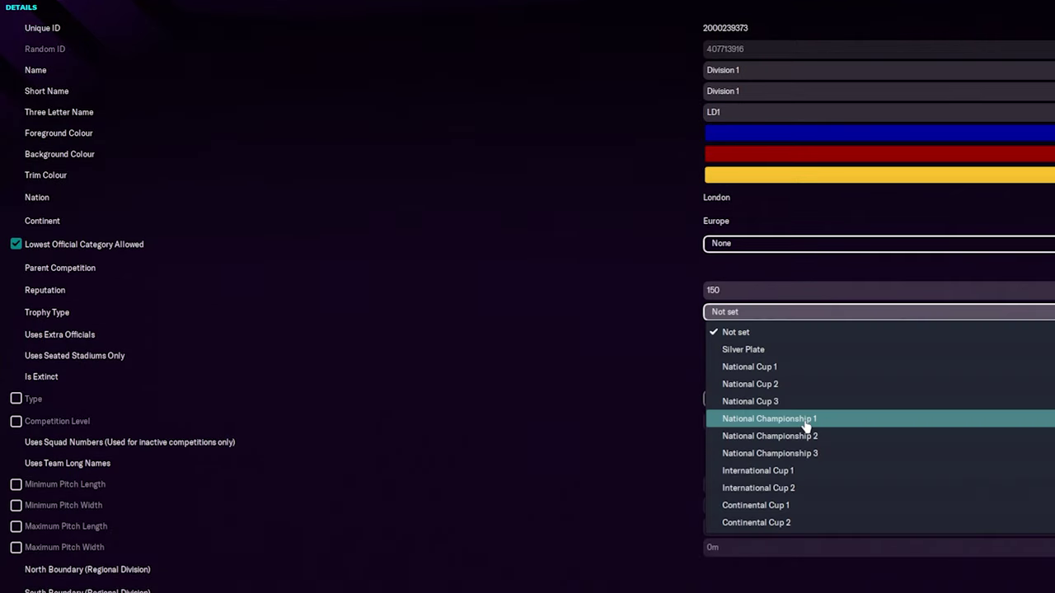
left_click(805, 422)
- Following the Premier League, enable seated stadiums only and squad numbers for Division 1, with type Domestic Top Division and competition level 1
left_click(77, 145)
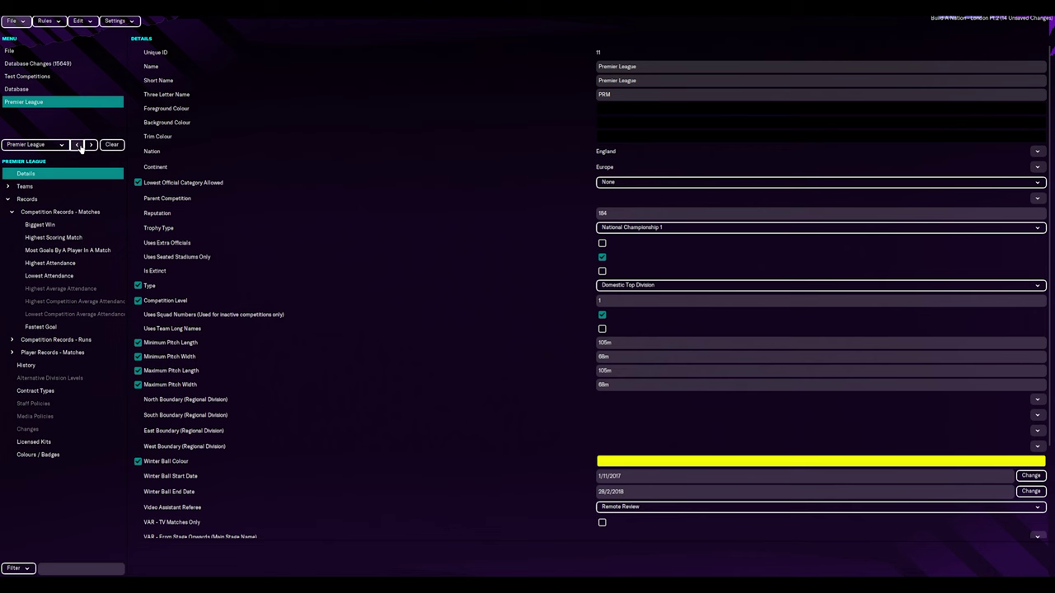
left_click(78, 145)
left_click(76, 145)
left_click(77, 145)
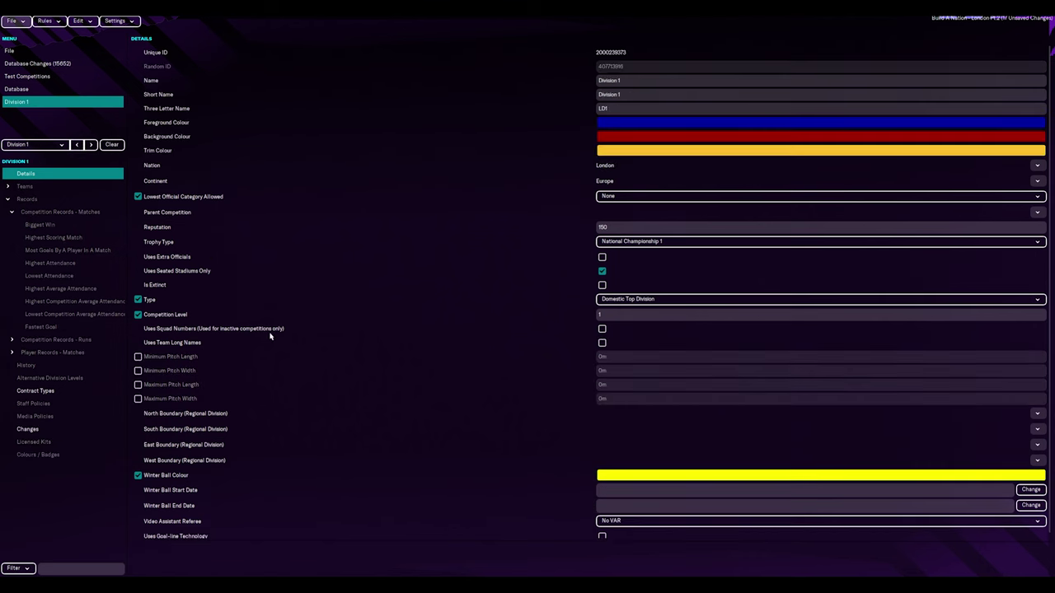
left_click(602, 329)
- Copy the Premier League's pitch limits to Division 1: minimum and maximum length 105 m, minimum and maximum width 68 m
left_click(91, 145)
left_click(91, 145)
left_click(77, 145)
left_click(76, 145)
left_click(138, 361)
left_click(91, 145)
left_click(77, 145)
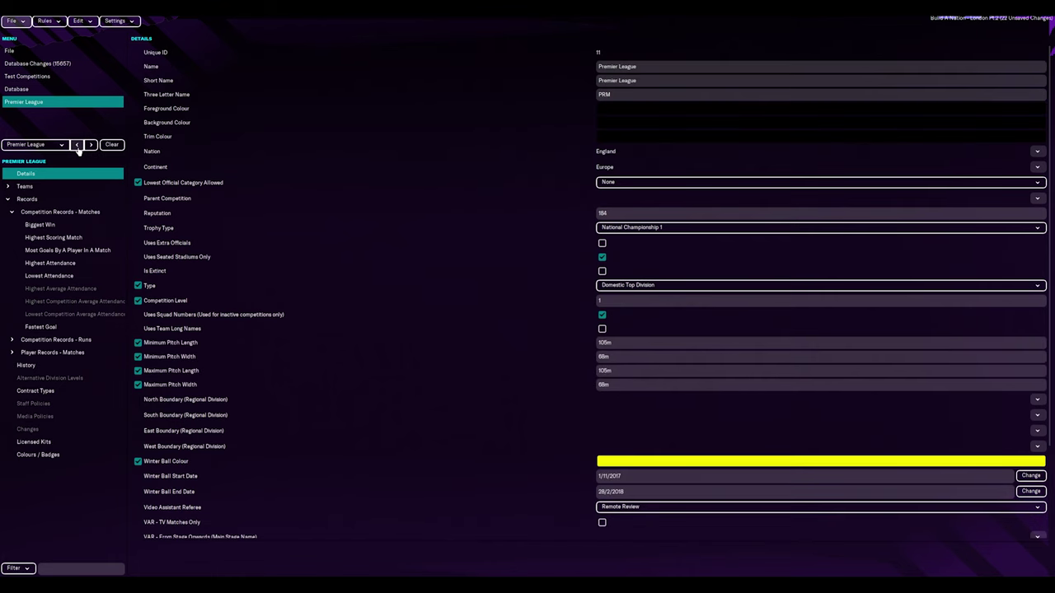
left_click(77, 145)
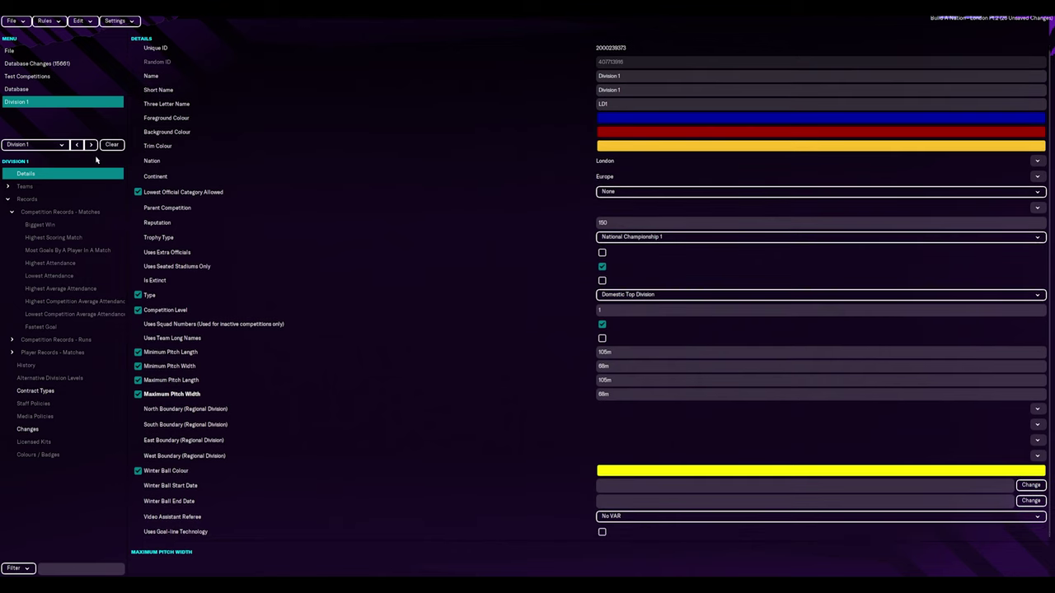
- Look up the Premier League's winter ball colour, RGB 248, 240, 0, and match Division 1's winter ball colour to it
left_click(91, 145)
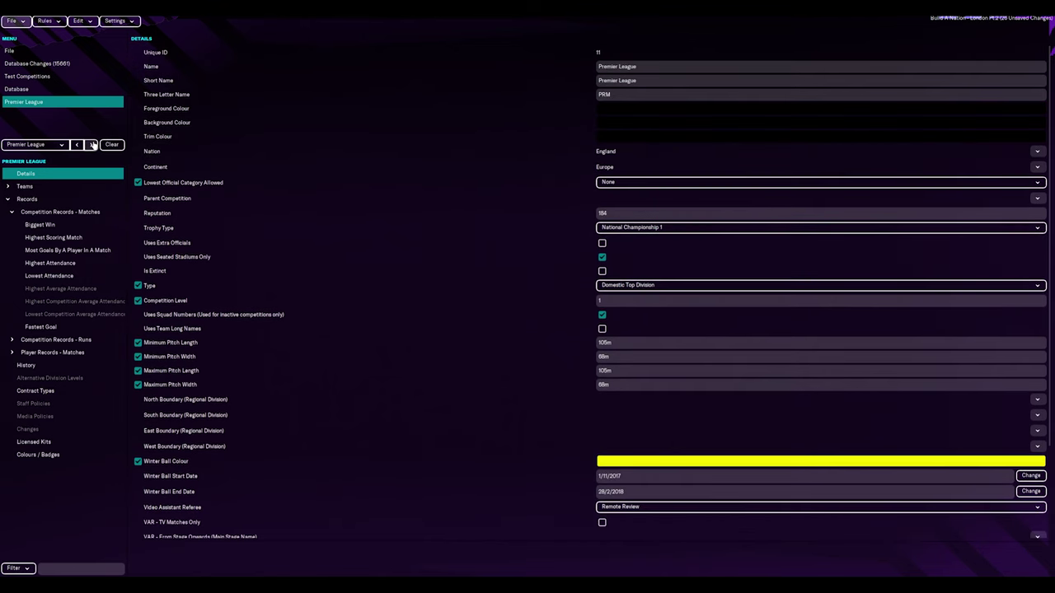
left_click(646, 458)
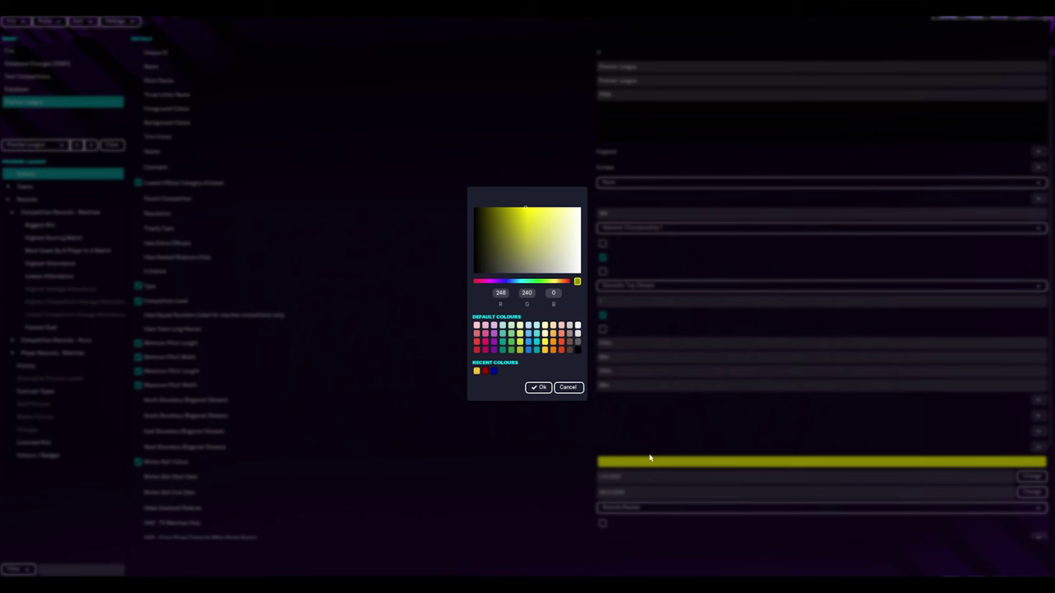
left_click(568, 388)
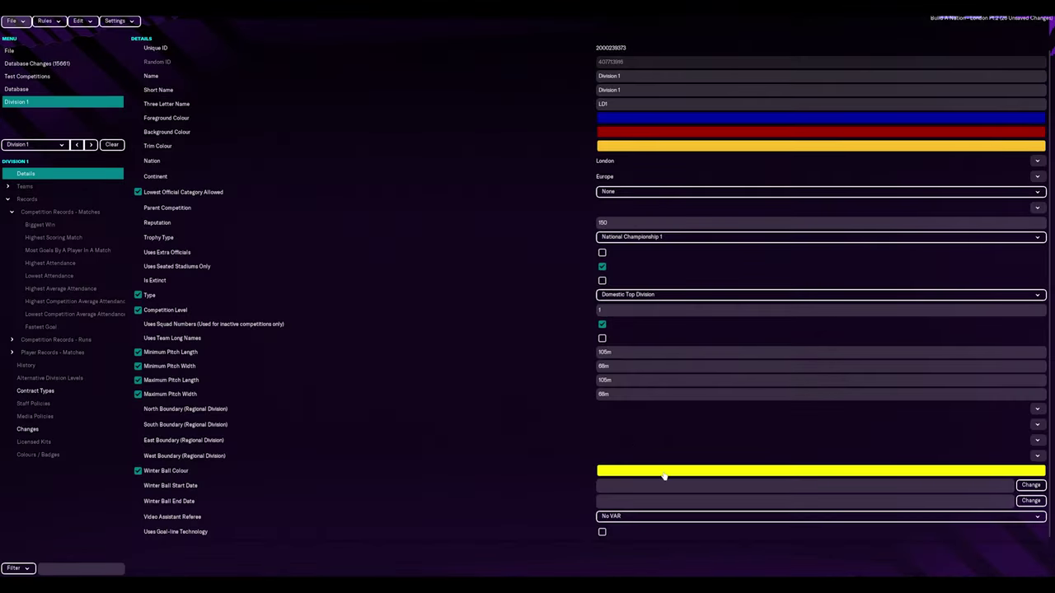
left_click(664, 472)
left_click(568, 387)
left_click(669, 466)
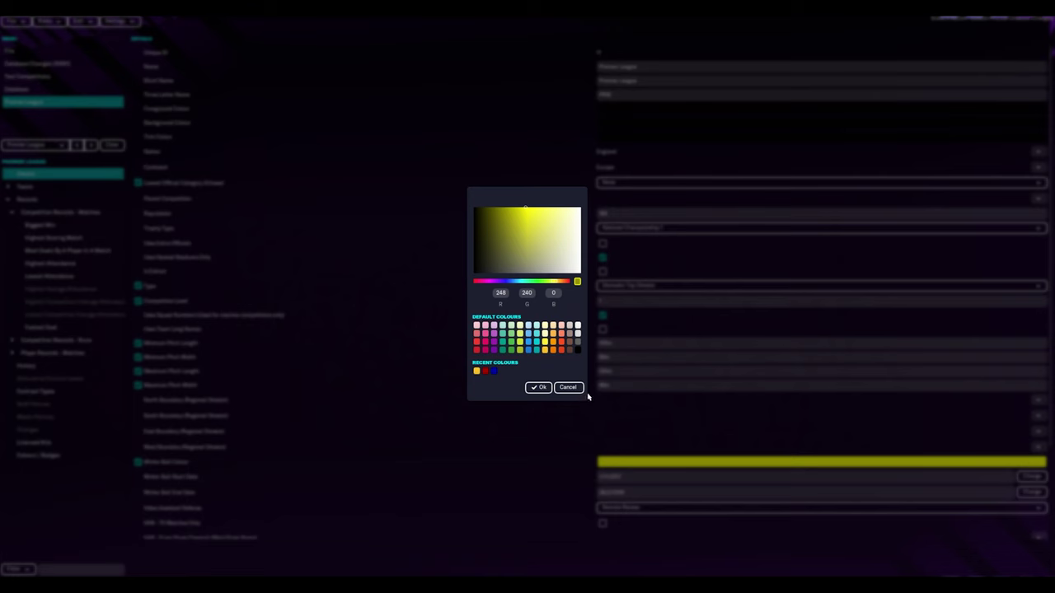
left_click(570, 389)
left_click(76, 146)
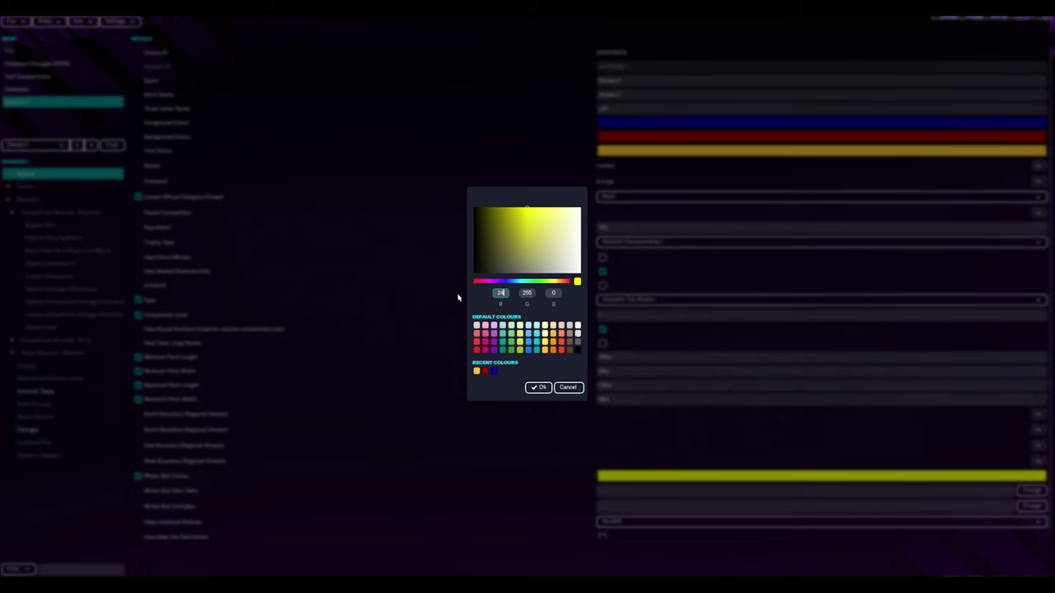
key("Tab")
left_click(538, 387)
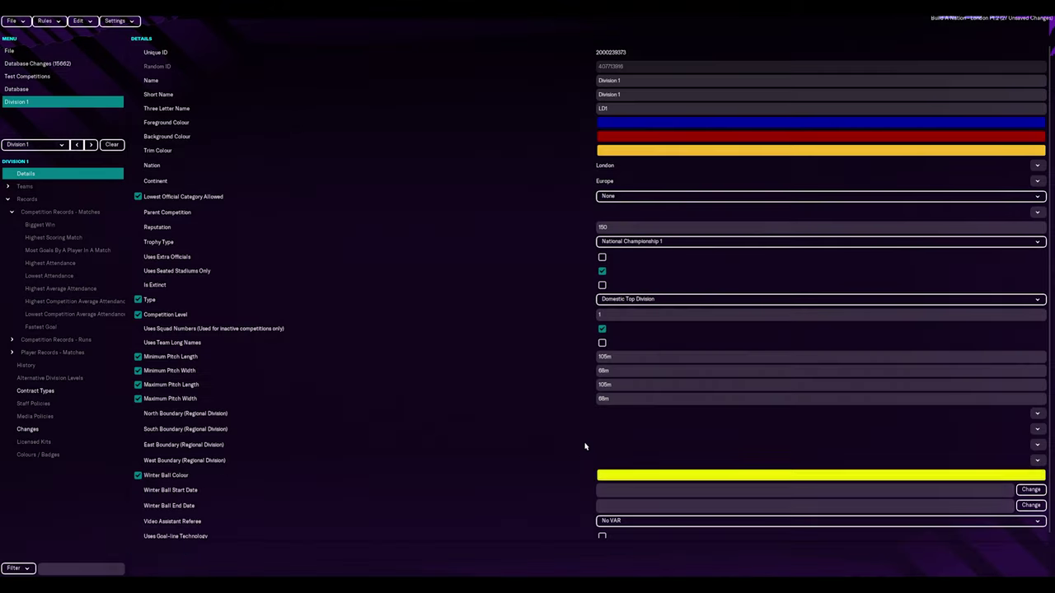
- Set Division 1's winter ball dates to start on 1/11/2022 and end on 28/2/2023, following the Premier League's days
left_click(77, 144)
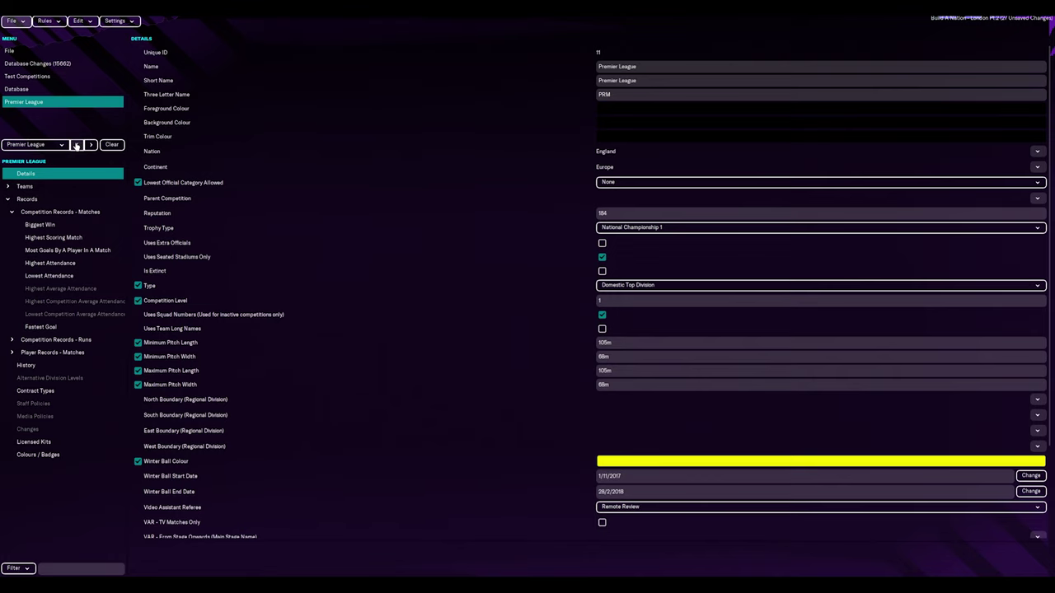
left_click(76, 144)
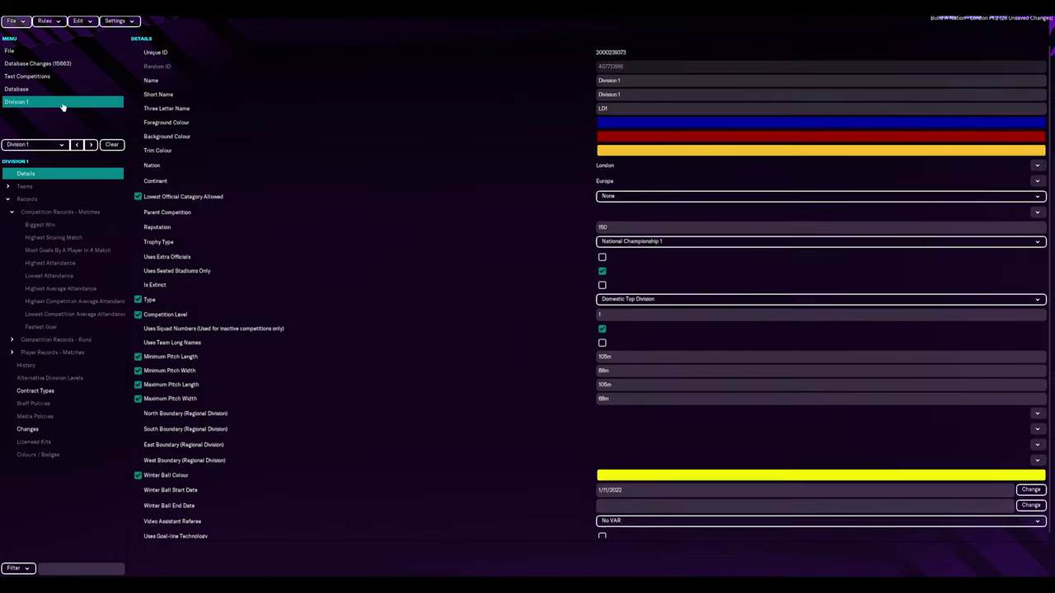
left_click(91, 144)
left_click(76, 144)
left_click(1032, 505)
left_click(91, 144)
left_click(77, 144)
- Set Division 1's Video Assistant Referee to Remote Review like the Premier League, and consult the Premier League's goal-line technology settings
left_click(92, 144)
scroll(563, 449, "down", 3)
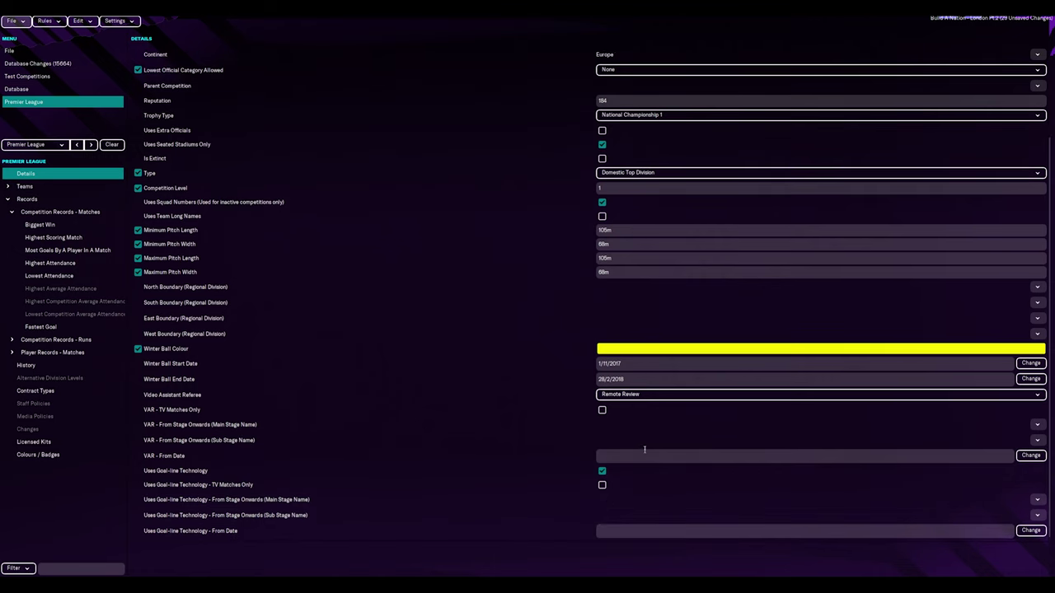
left_click(77, 144)
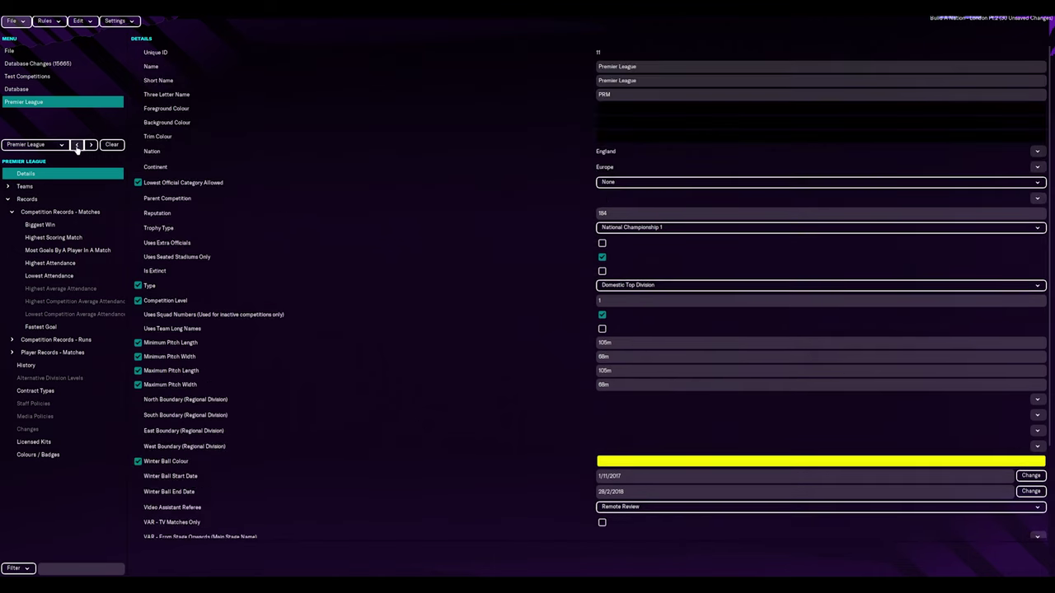
scroll(360, 417, "down", 3)
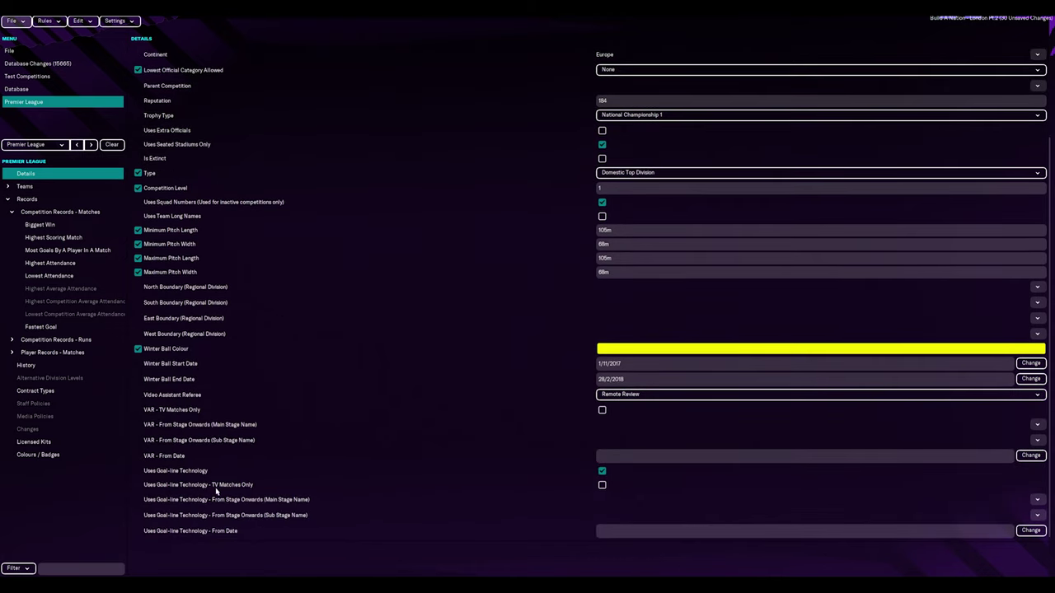
left_click(91, 144)
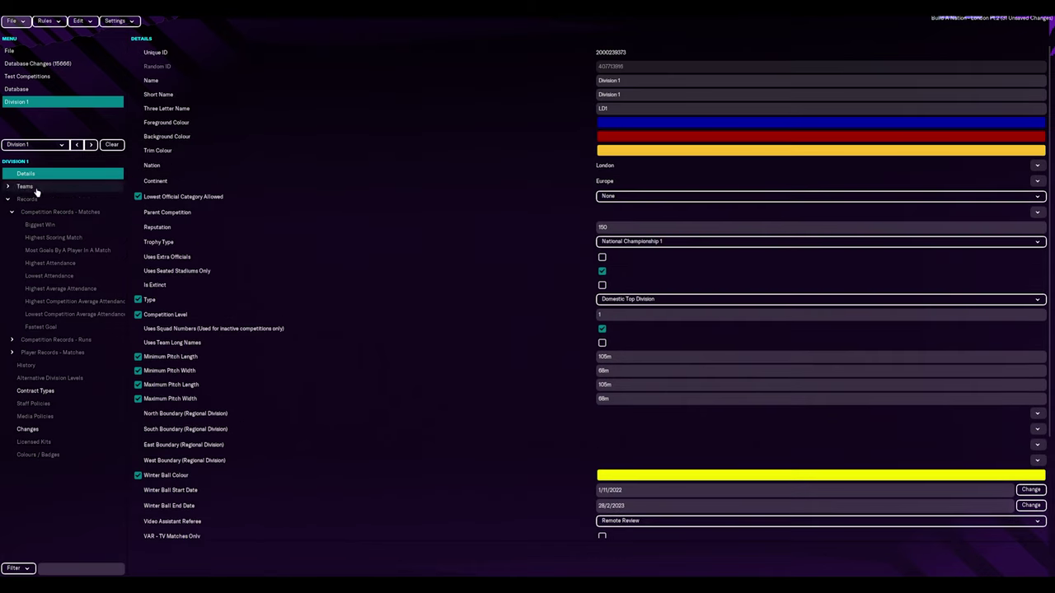
- Start adding teams to Division 1 and filter the team search to those whose nation contains London
left_click(8, 187)
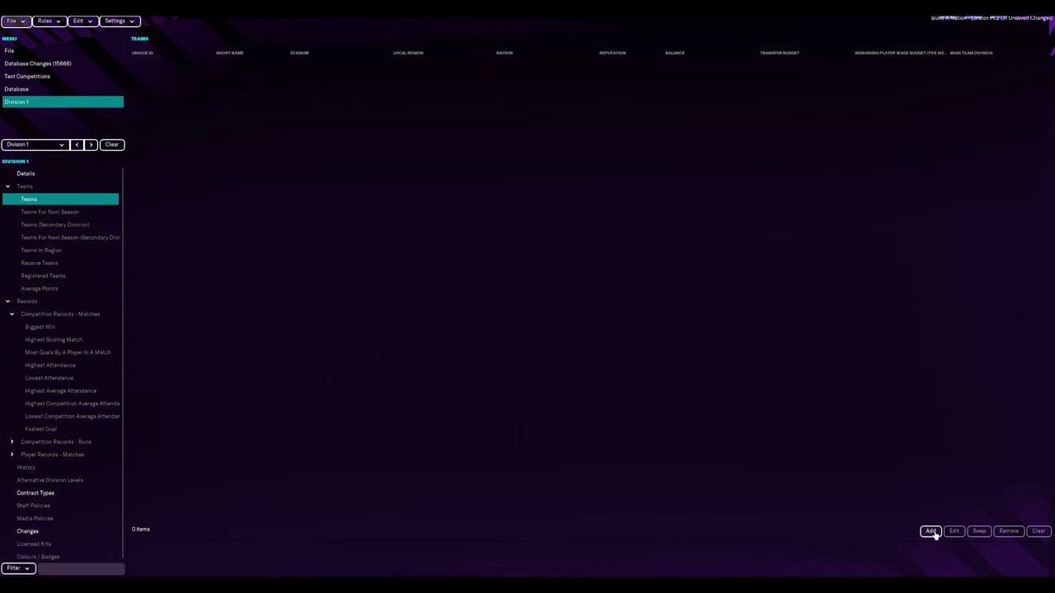
left_click(931, 531)
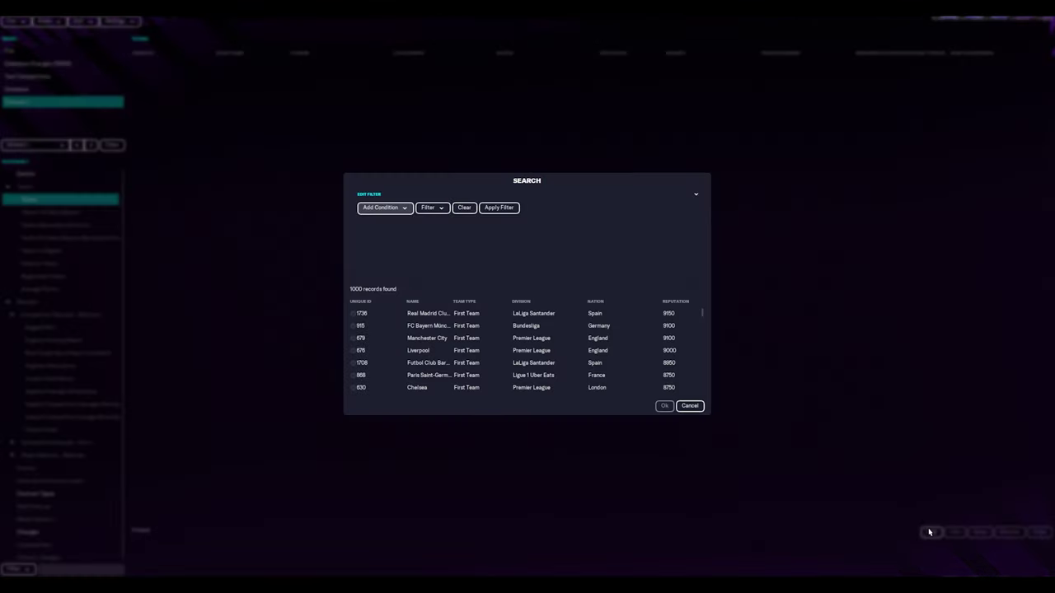
left_click(690, 406)
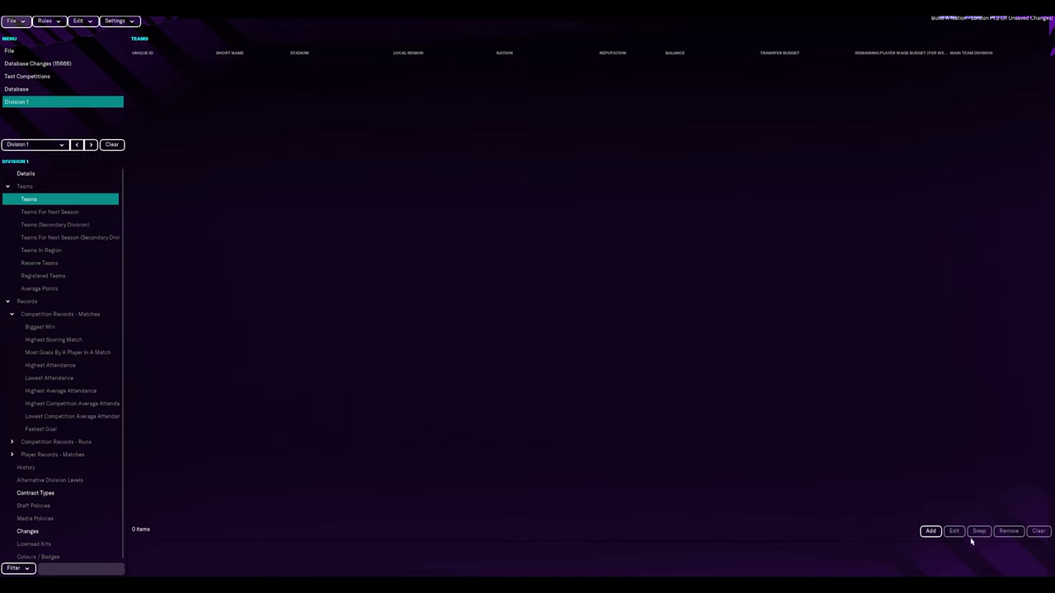
left_click(930, 532)
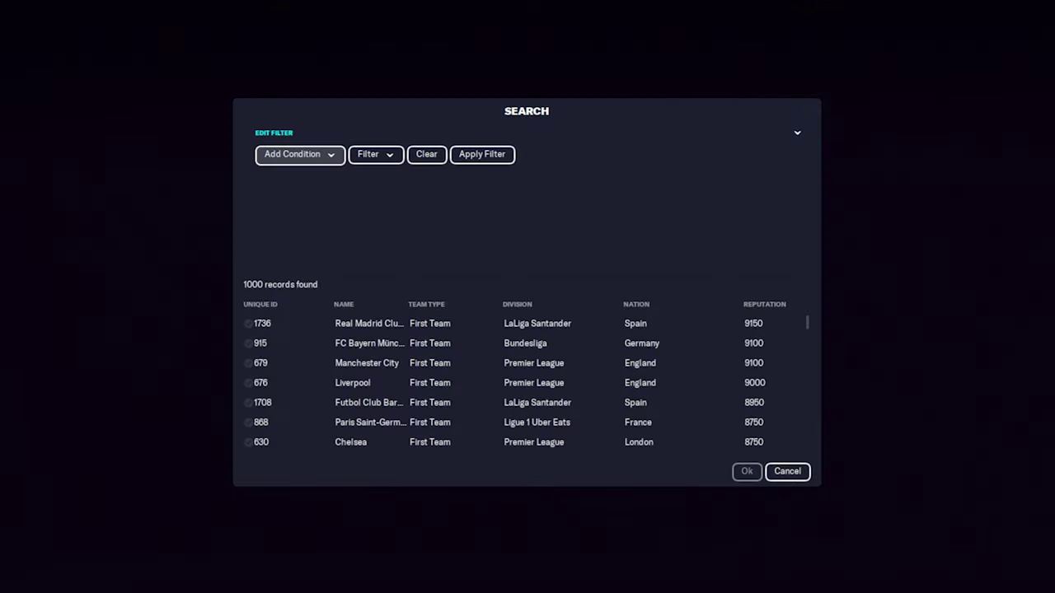
left_click(324, 158)
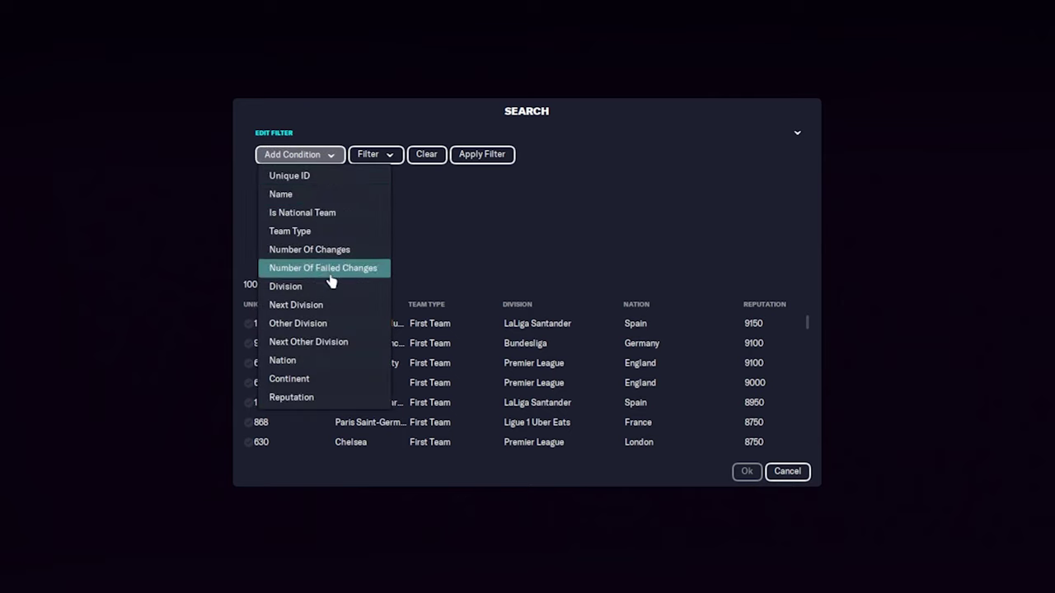
left_click(282, 360)
left_click(614, 174)
type("London")
key("Return")
- Sort the London clubs by reputation and add the nine highest-ranked, from Chelsea through Millwall, to Division 1
left_click(768, 306)
left_click(767, 304)
left_click(483, 326)
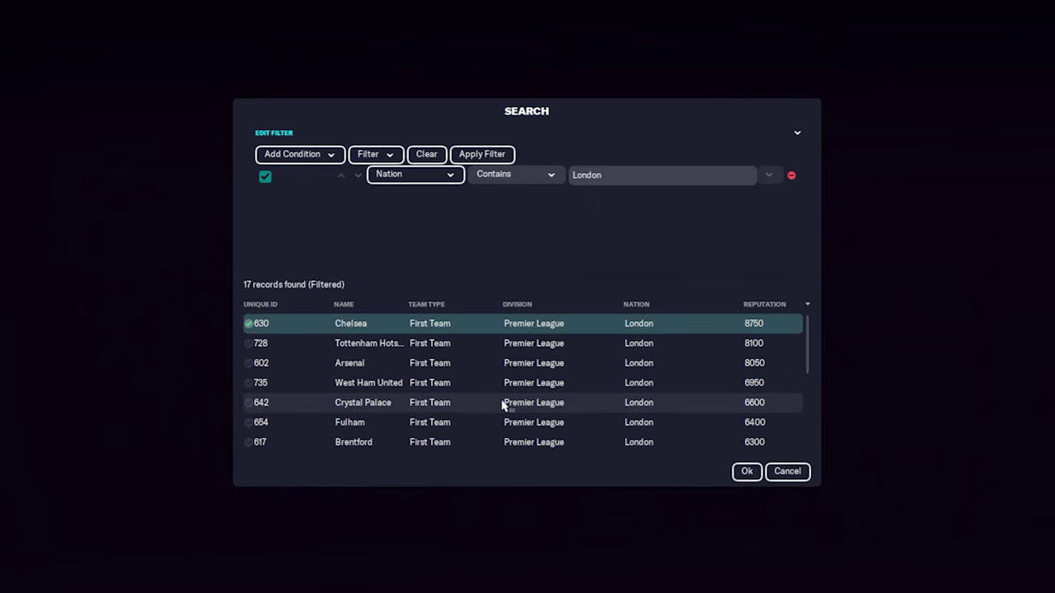
scroll(476, 429, "down", 2)
left_click(492, 442, "shift")
scroll(494, 445, "down", 1)
left_click(748, 472)
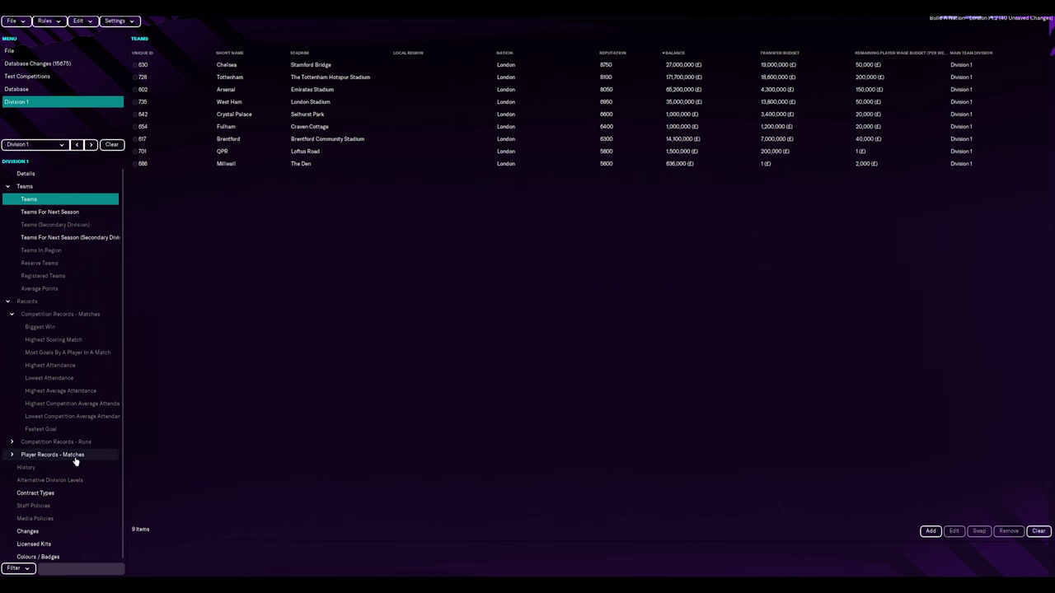
- Review the licensed kits and the colours and badges of Division 1's teams
left_click(66, 543)
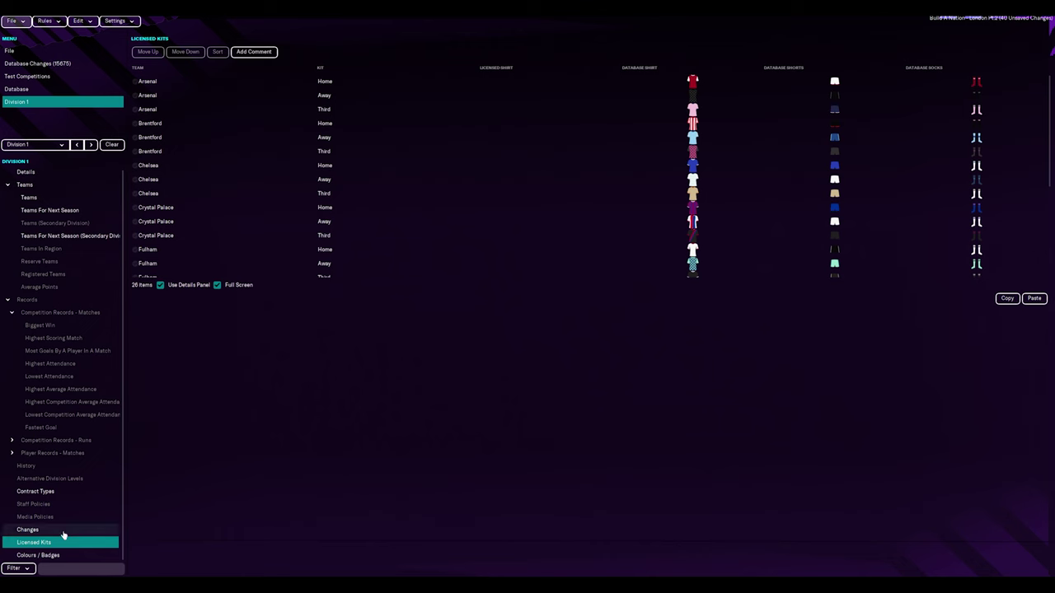
left_click(63, 532)
left_click(62, 556)
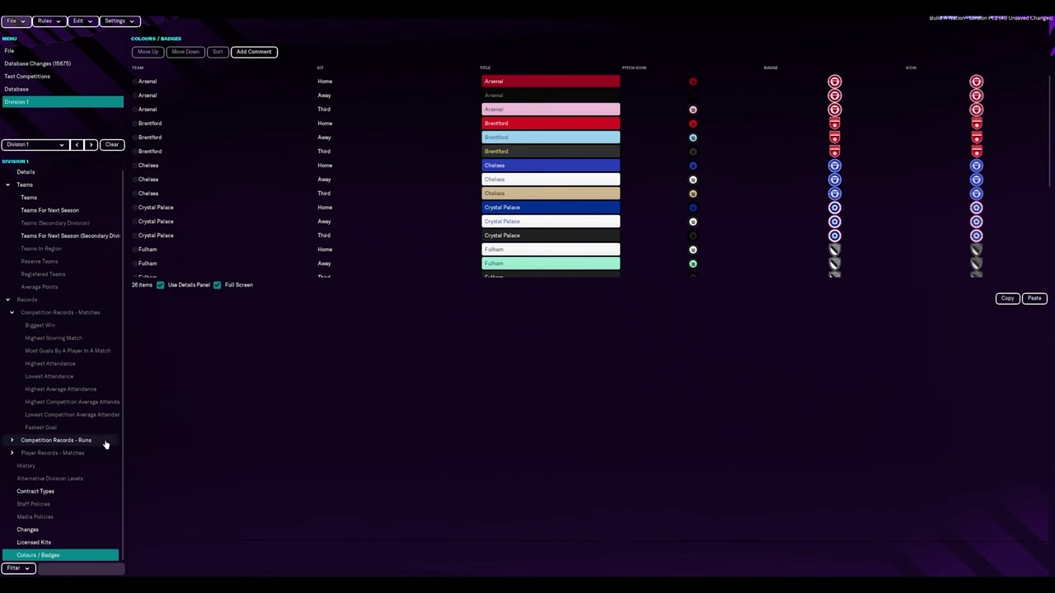
- Examine the Premier League's competition run records, player match records, history and contract types for reference
left_click(92, 144)
left_click(92, 144)
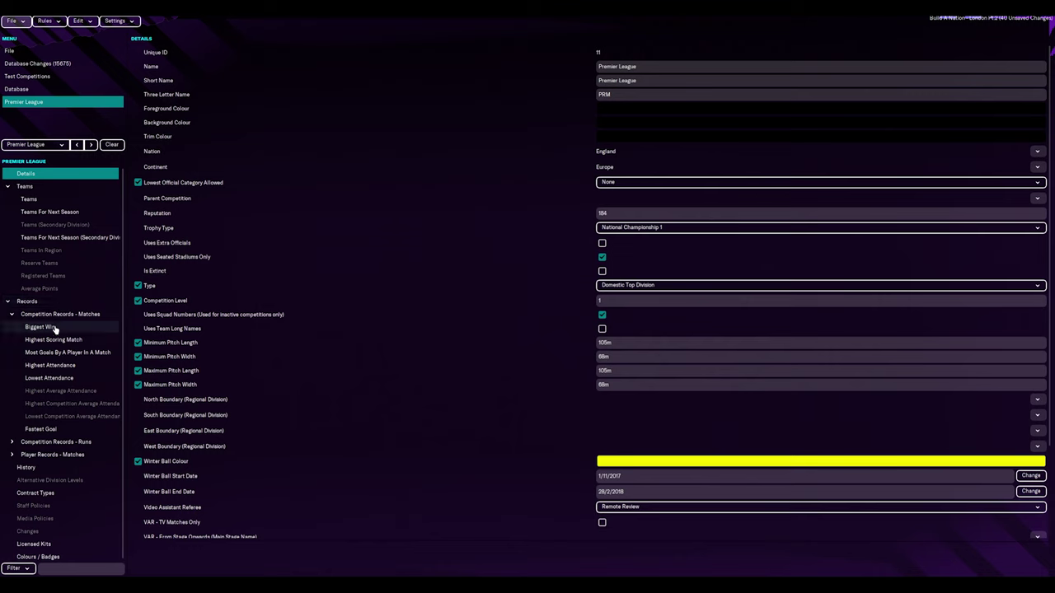
left_click(74, 441)
scroll(82, 404, "down", 2)
left_click(11, 455)
scroll(74, 424, "down", 2)
left_click(33, 467)
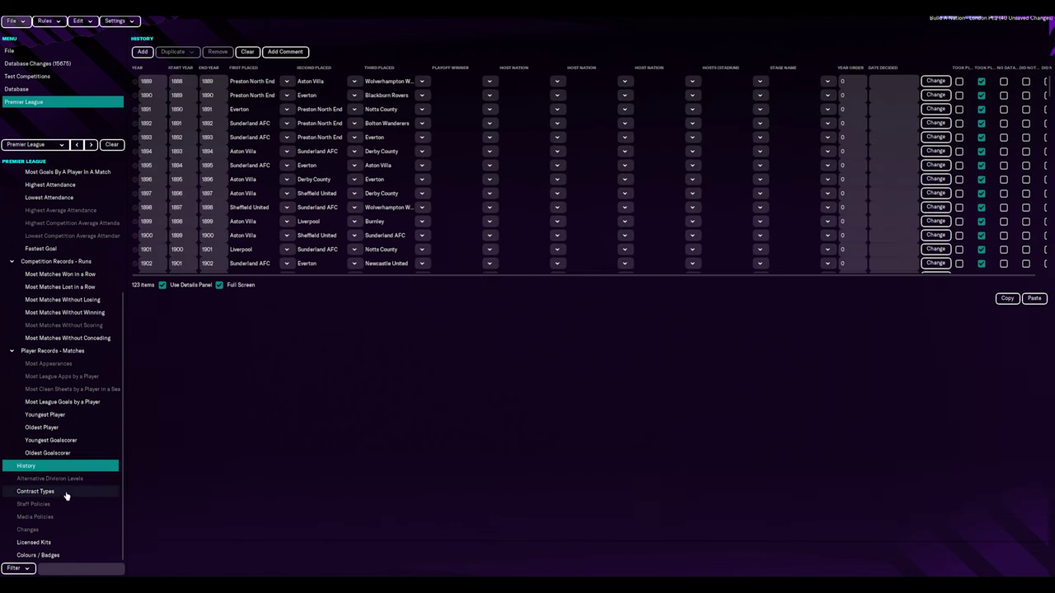
left_click(75, 495)
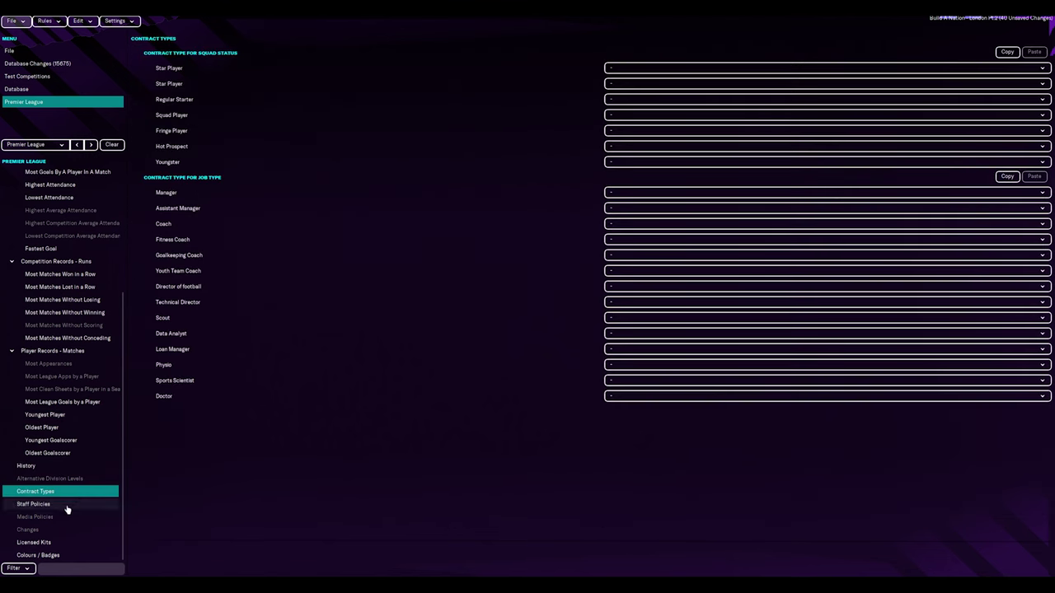
- Return to Division 1, check its teams for next season, and view its details again
left_click(76, 144)
left_click(77, 144)
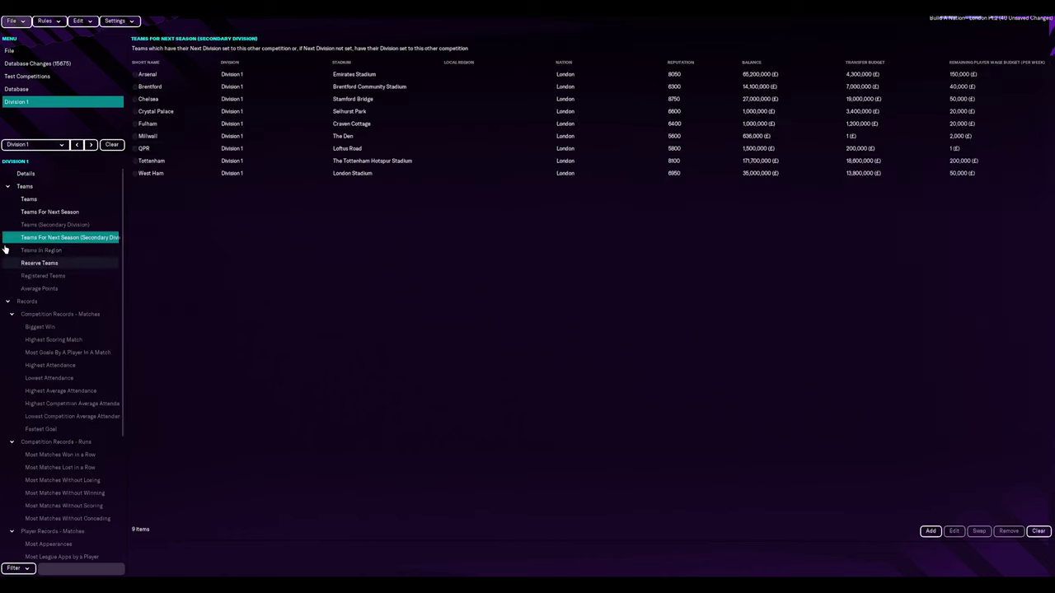
left_click(25, 187)
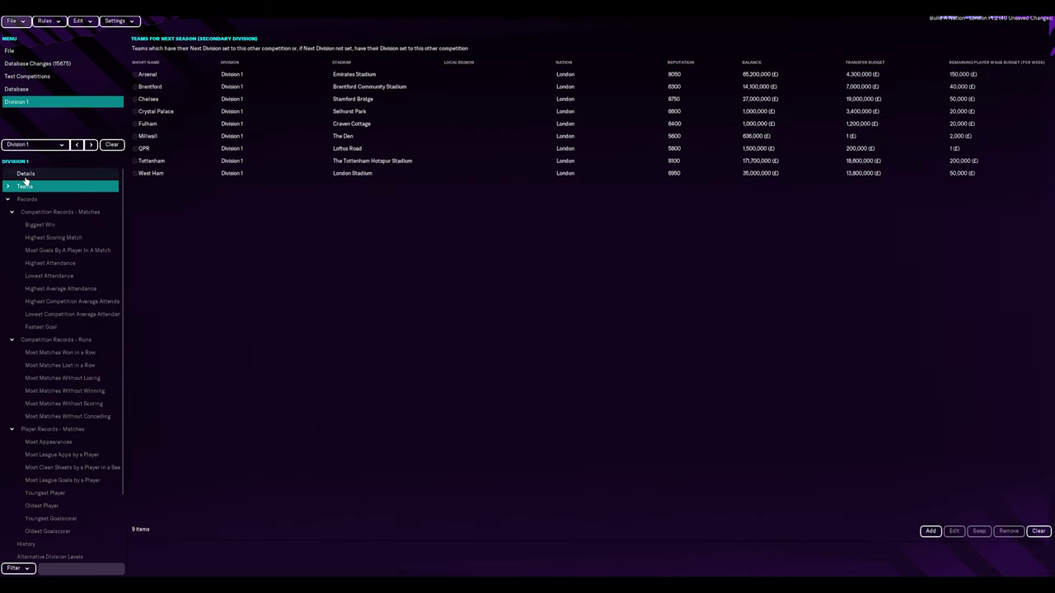
left_click(54, 174)
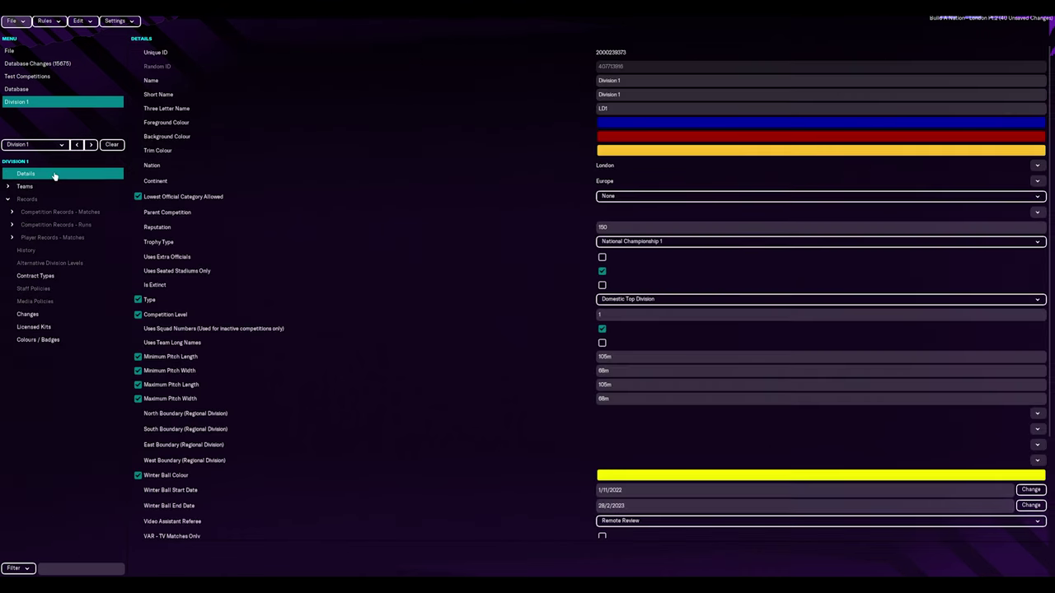
- Find Division 1 of London in the database's competitions and duplicate it
left_click(48, 90)
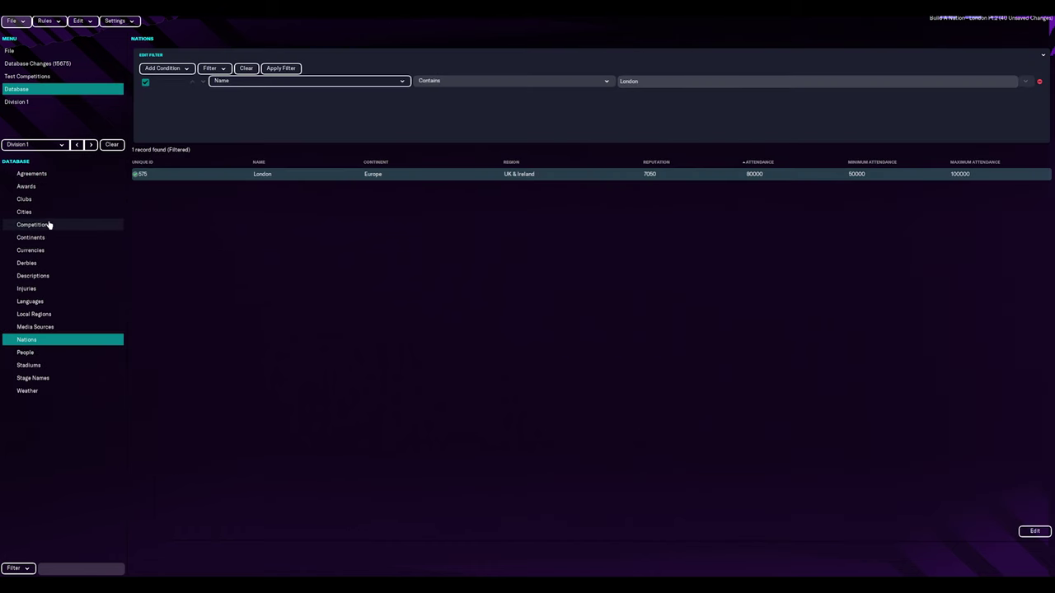
left_click(49, 225)
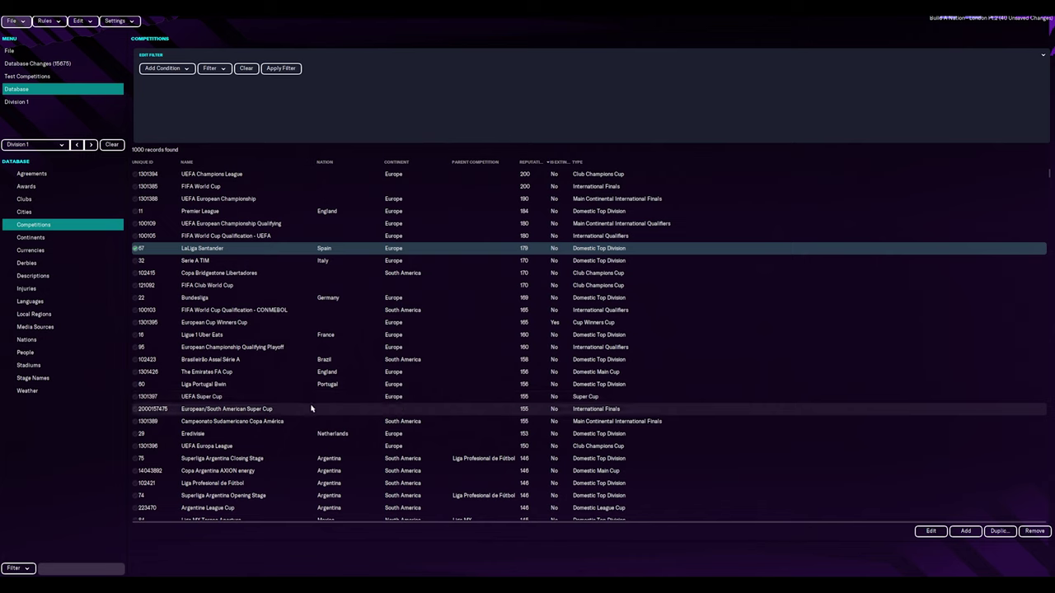
left_click(292, 449)
key("Down")
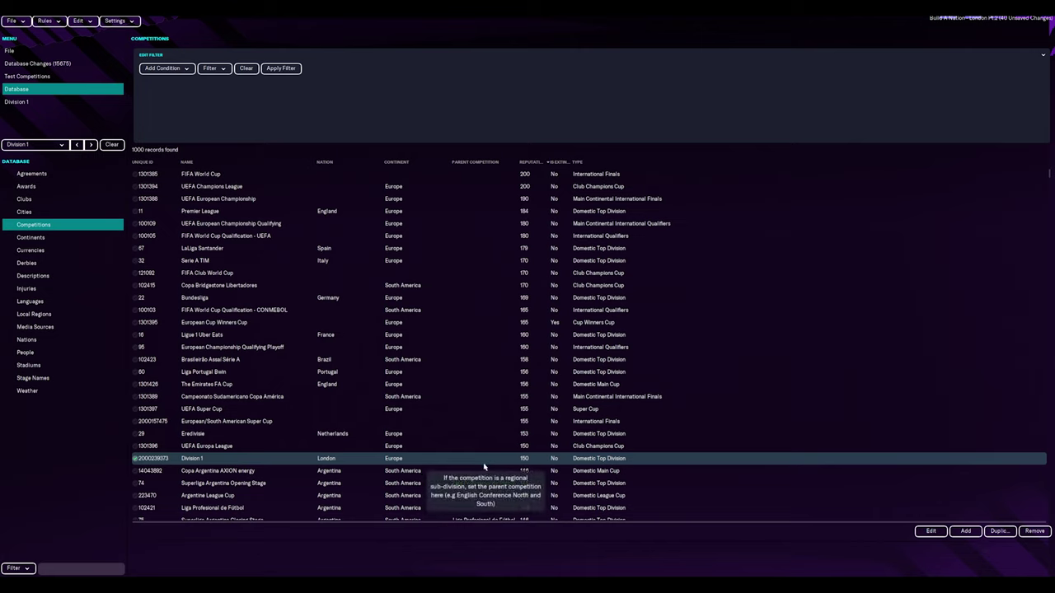
left_click(998, 531)
- Check the duplicated competition's team categories and details
left_click(66, 190)
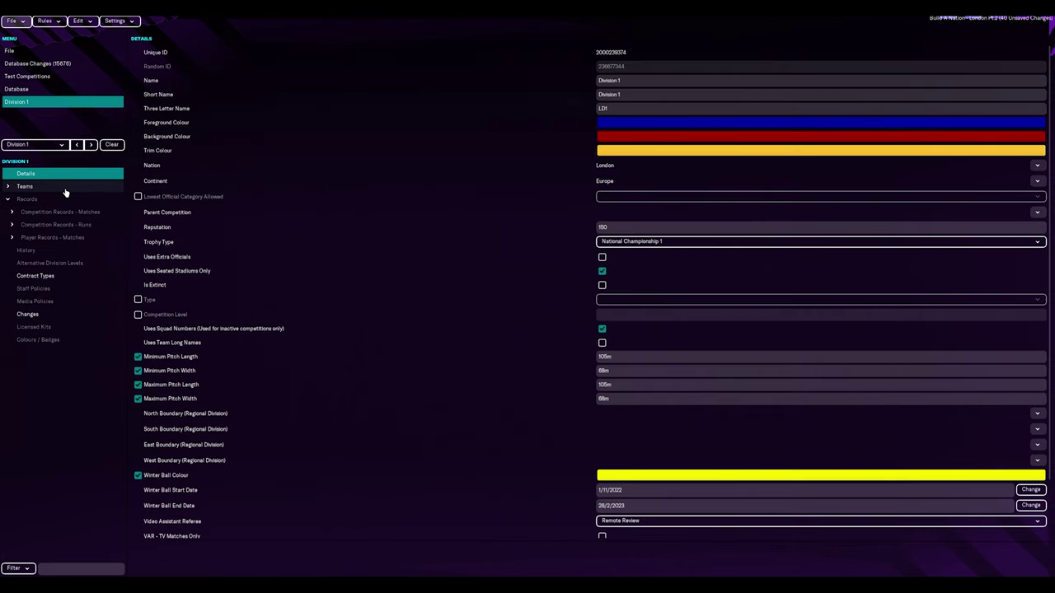
left_click(61, 174)
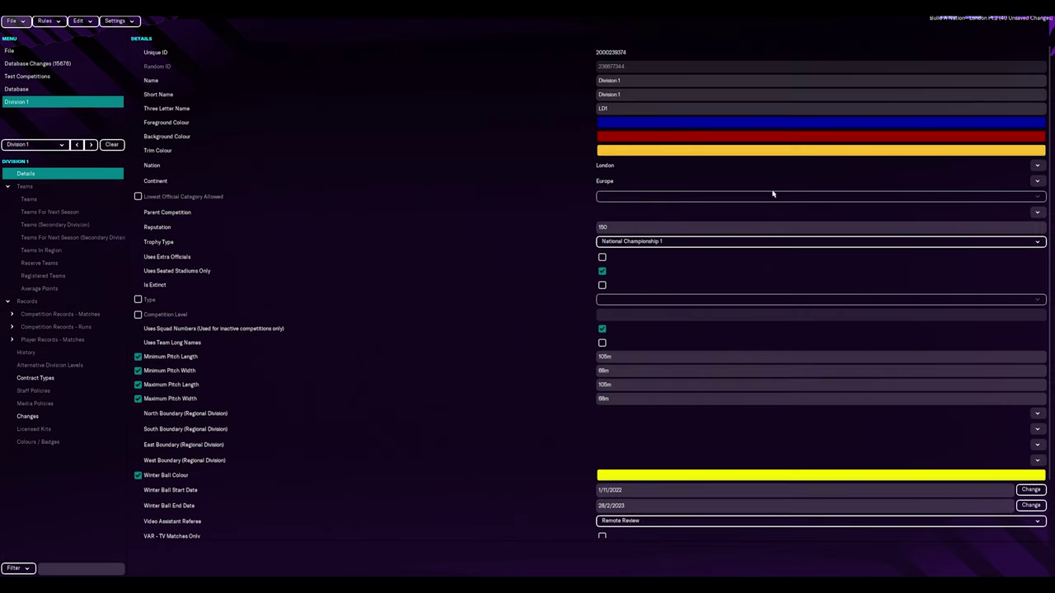
left_click(8, 186)
- Return to the database's competitions and browse the records around Division 1
left_click(78, 144)
left_click(79, 145)
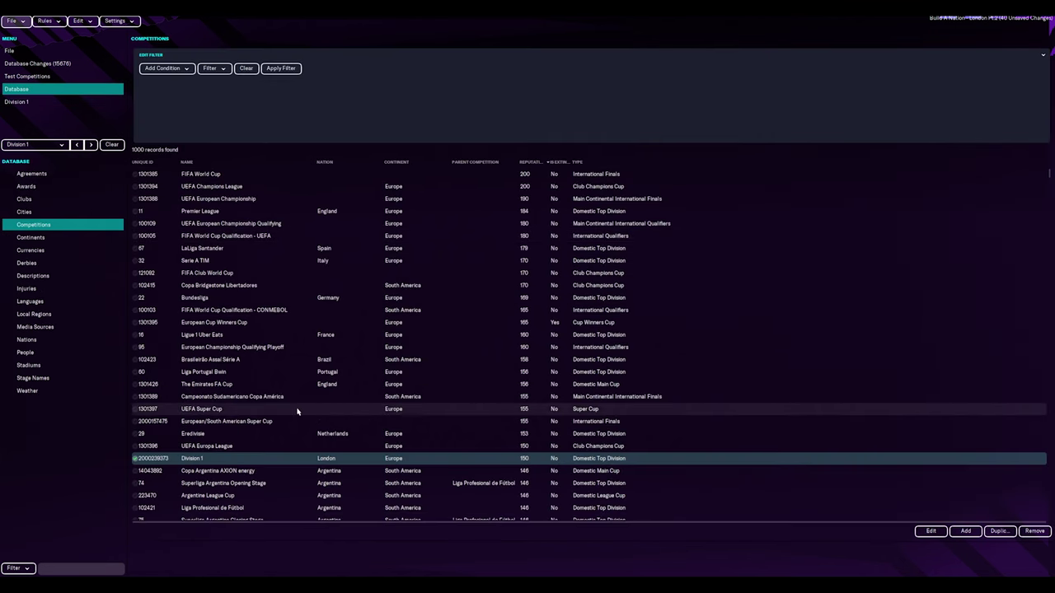
scroll(297, 409, "down", 3)
scroll(297, 410, "down", 2)
scroll(297, 409, "down", 1)
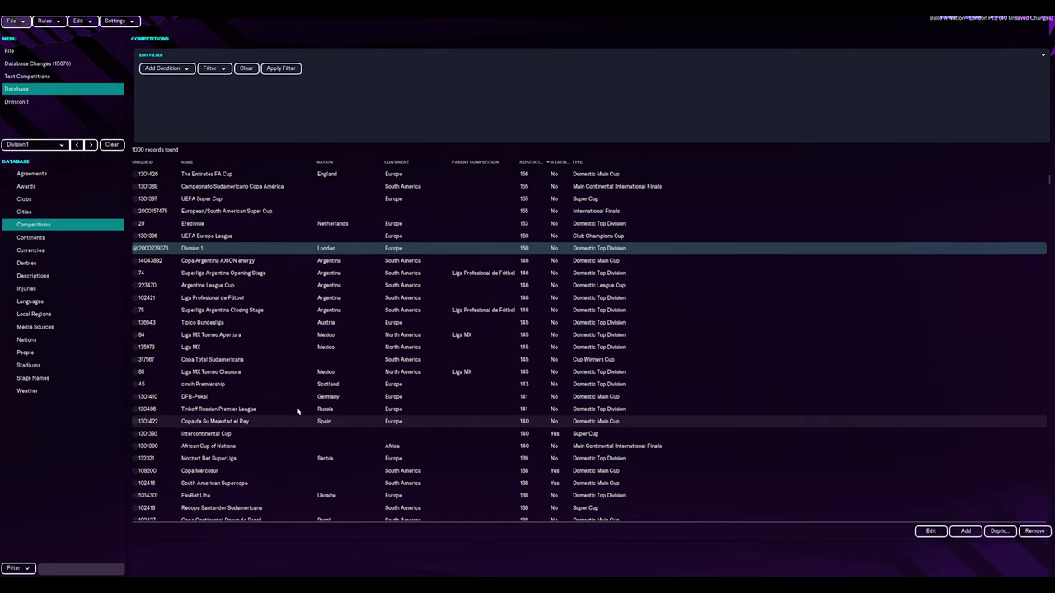
scroll(298, 410, "up", 1)
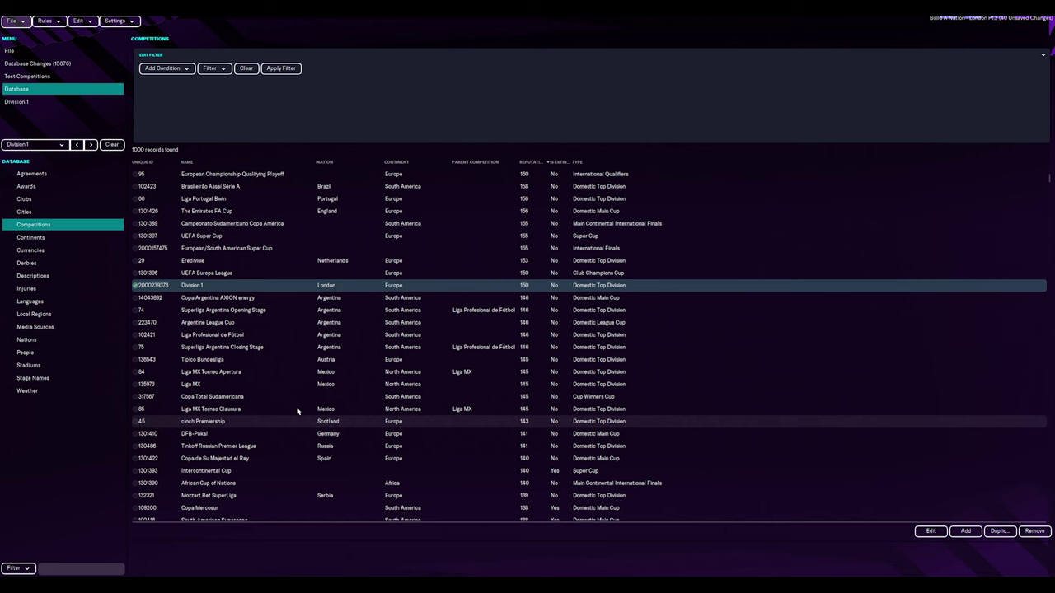
scroll(297, 410, "up", 5)
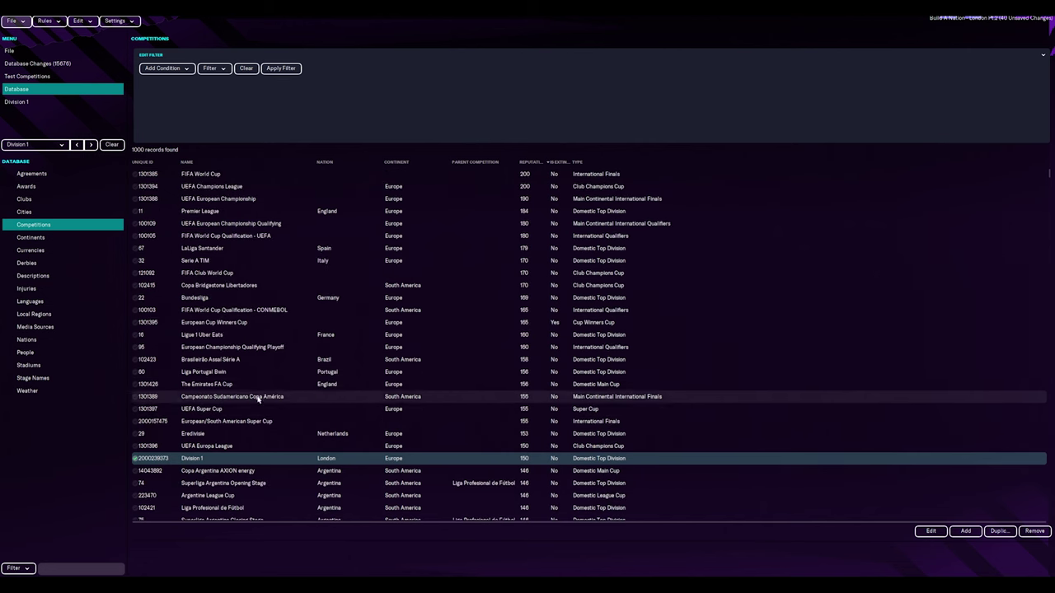
scroll(259, 402, "down", 8)
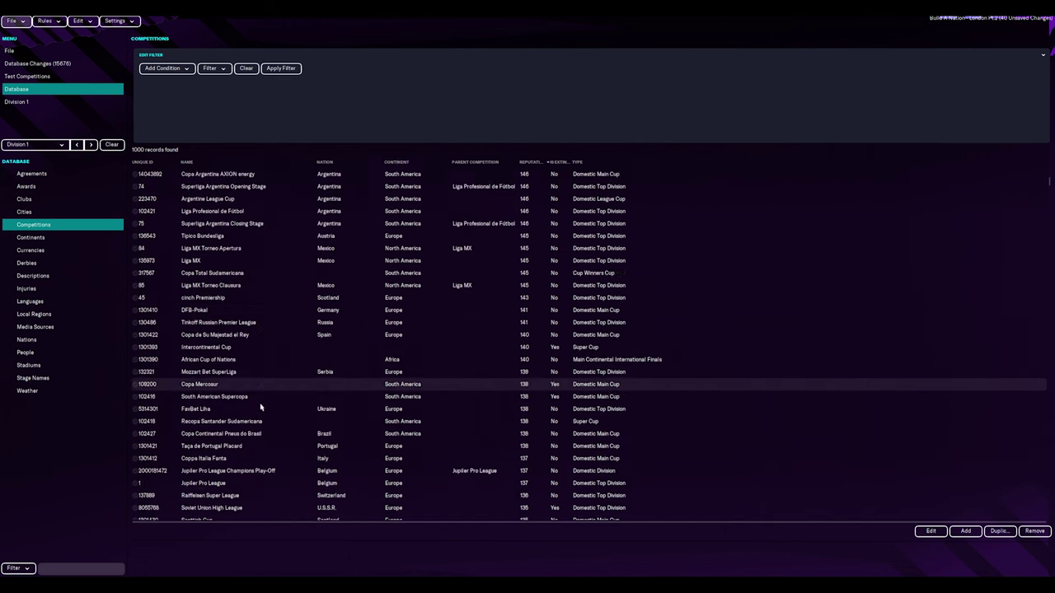
- Rename the duplicated competition Division 2, with short name Division 2 and three-letter name LD2
left_click(77, 146)
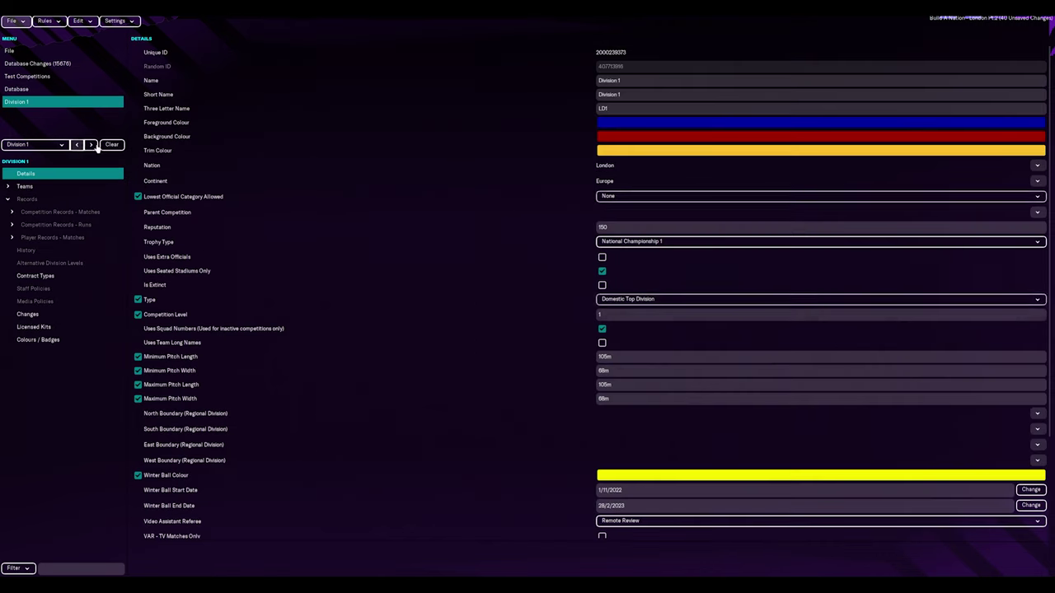
left_click(96, 145)
left_click(630, 81)
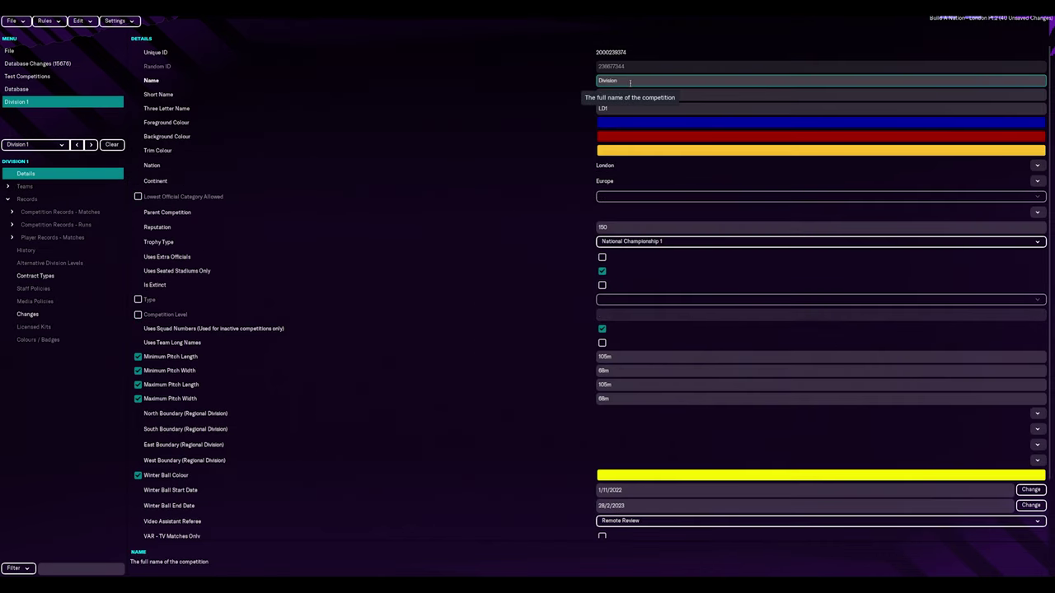
- Change Division 2's trim colour to a mid grey, starting from the dark grey default colour
left_click(651, 150)
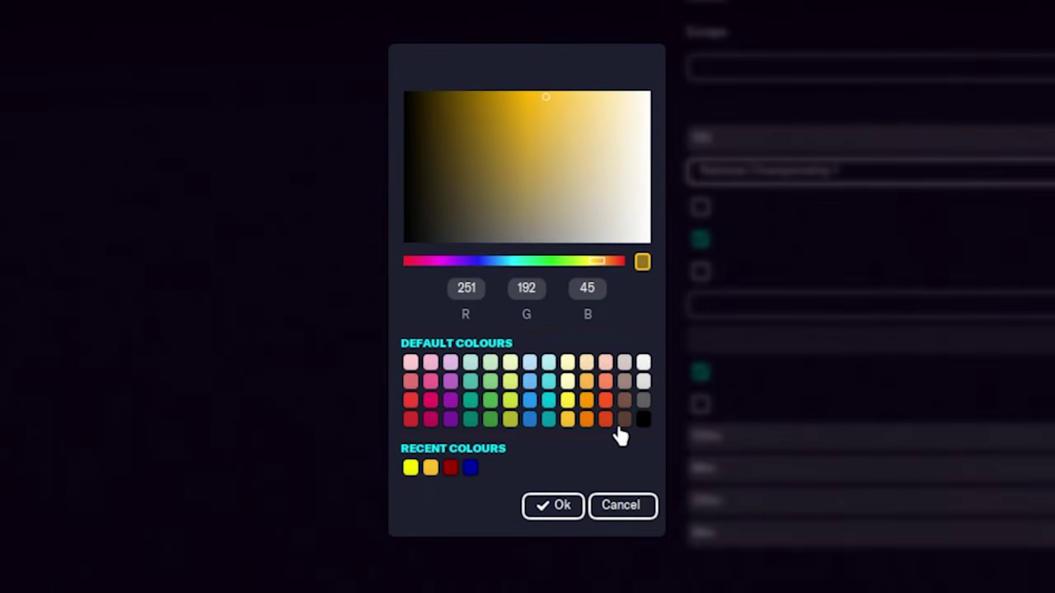
left_click(643, 401)
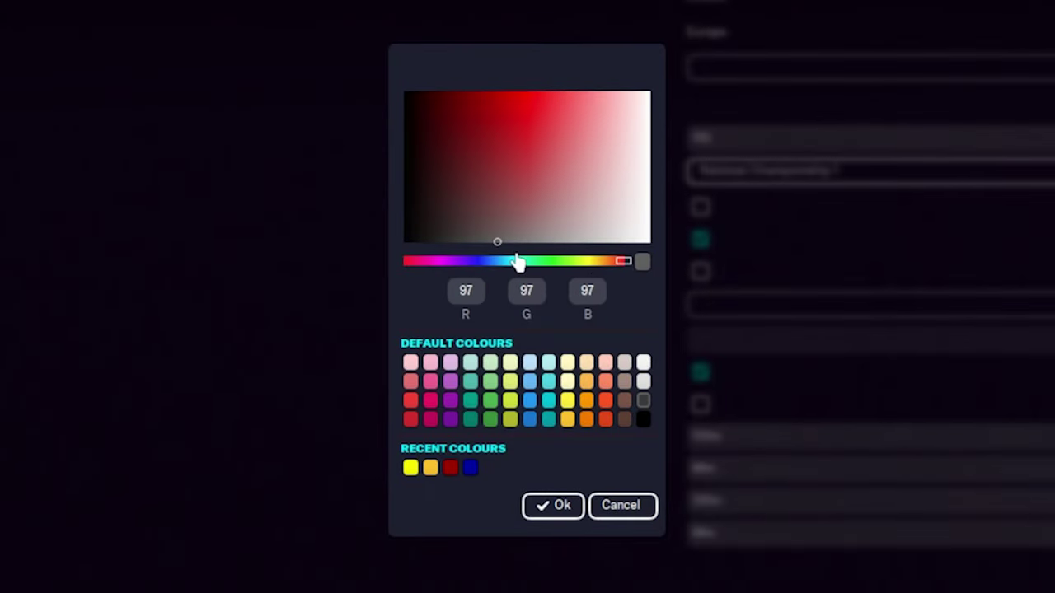
left_click_drag(498, 248, 592, 262)
left_click(564, 509)
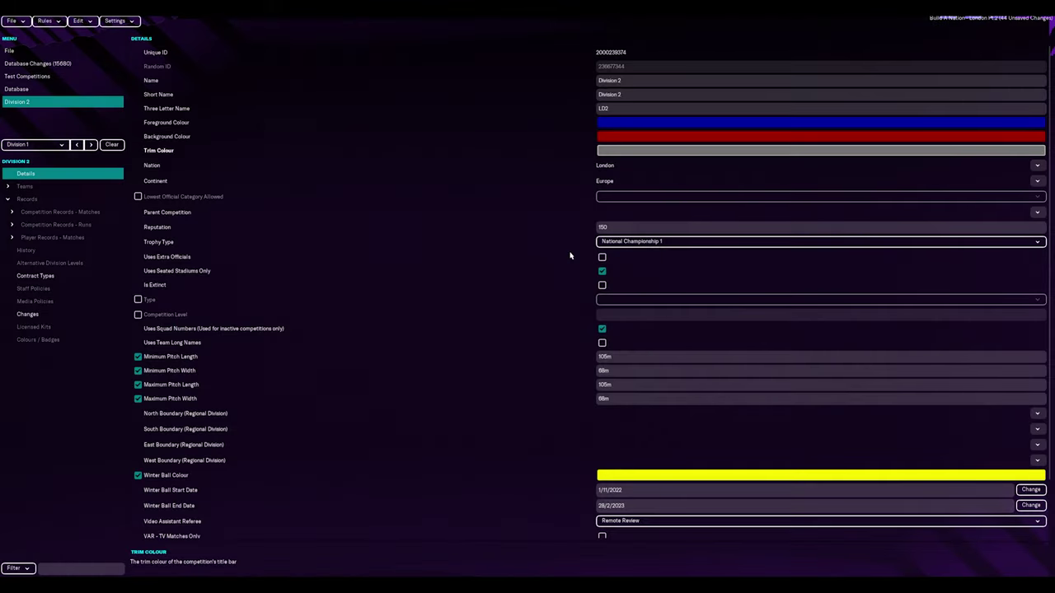
- Set Division 2's Lowest Official Category Allowed to None, using the Sky Bet Championship's details as reference
left_click(78, 145)
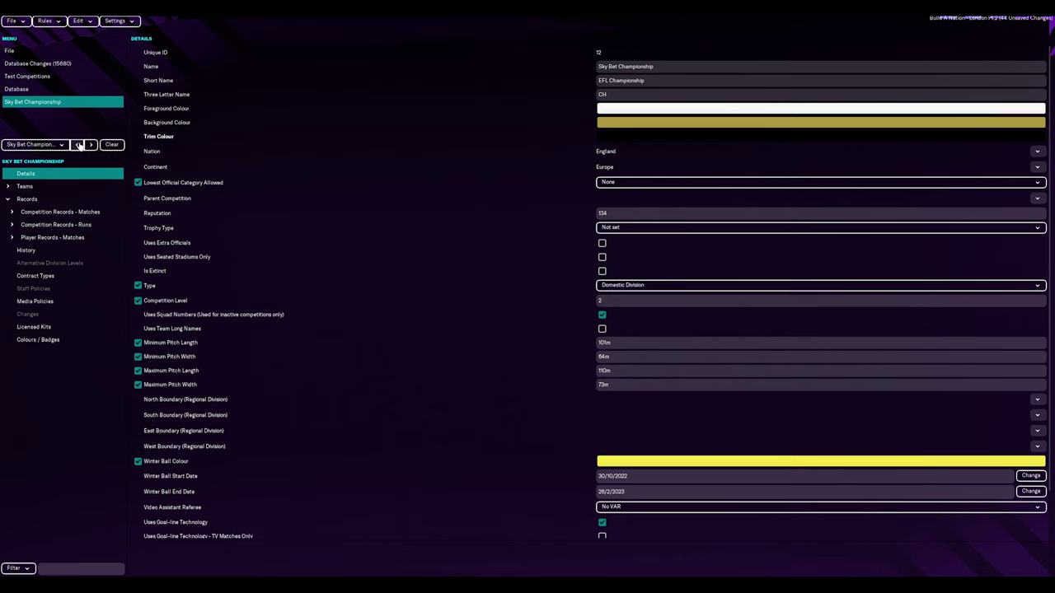
left_click(79, 145)
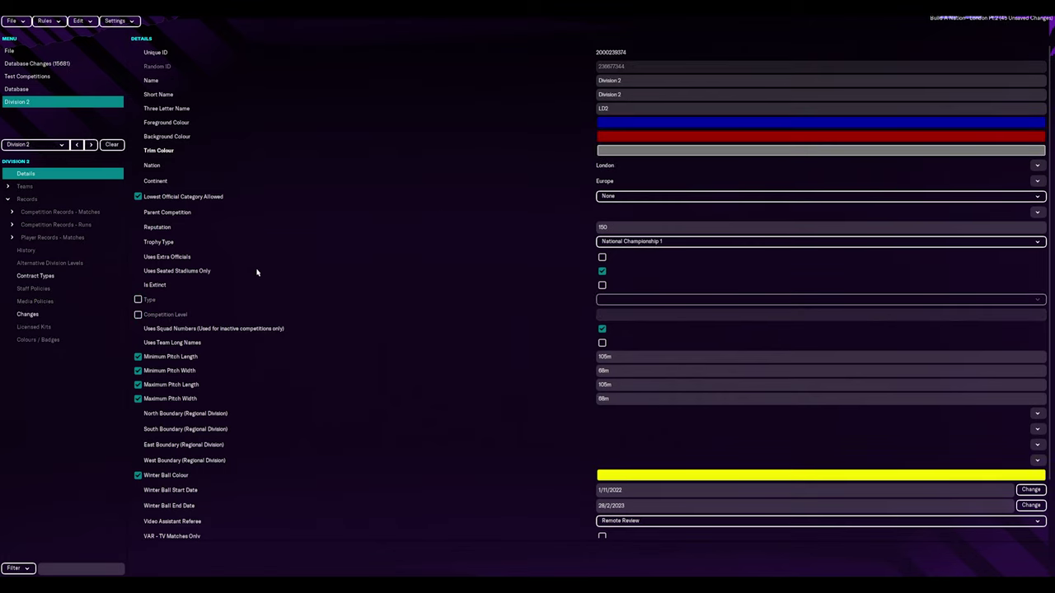
left_click(91, 146)
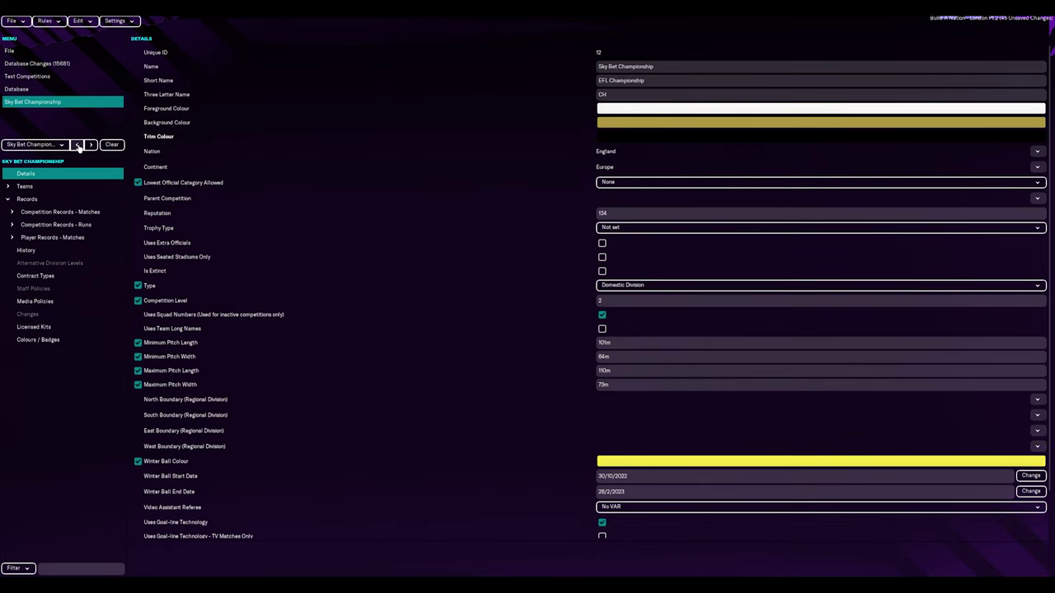
- Set Division 2's reputation to 110, using the Sky Bet Championship's details as reference
left_click(77, 145)
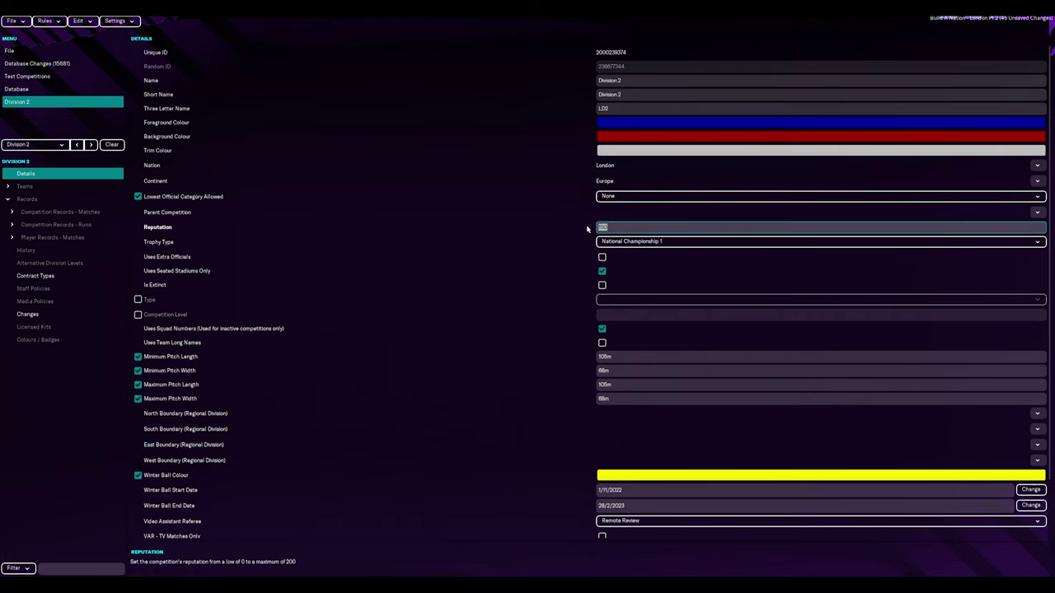
type("1")
left_click(90, 145)
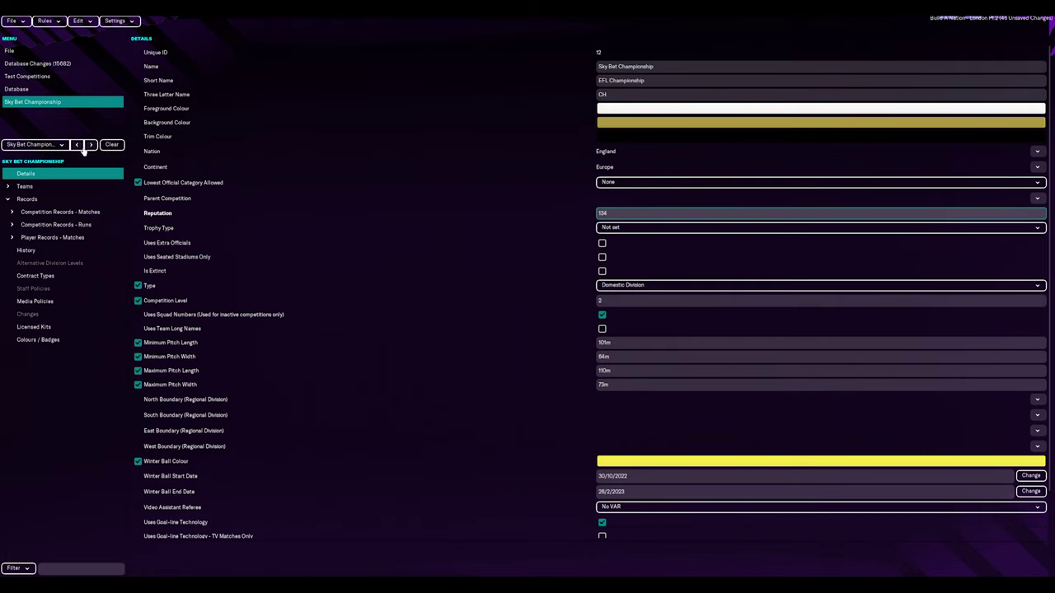
left_click(78, 145)
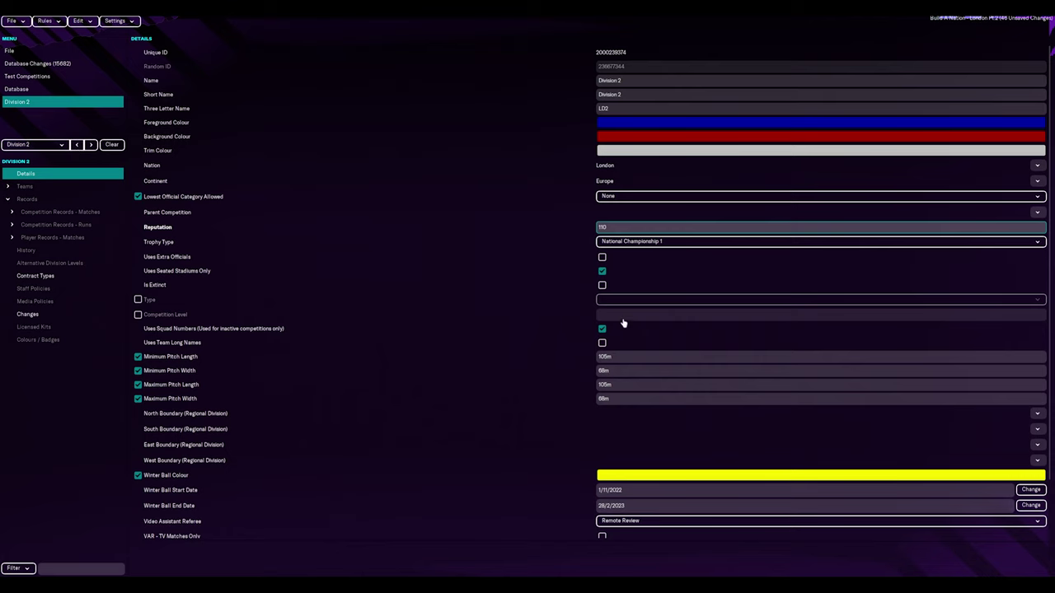
- Turn off Uses Seated Stadiums Only for Division 2 and set its Trophy Type to Not set, matching the Sky Bet Championship
left_click(601, 271)
scroll(428, 425, "down", 2)
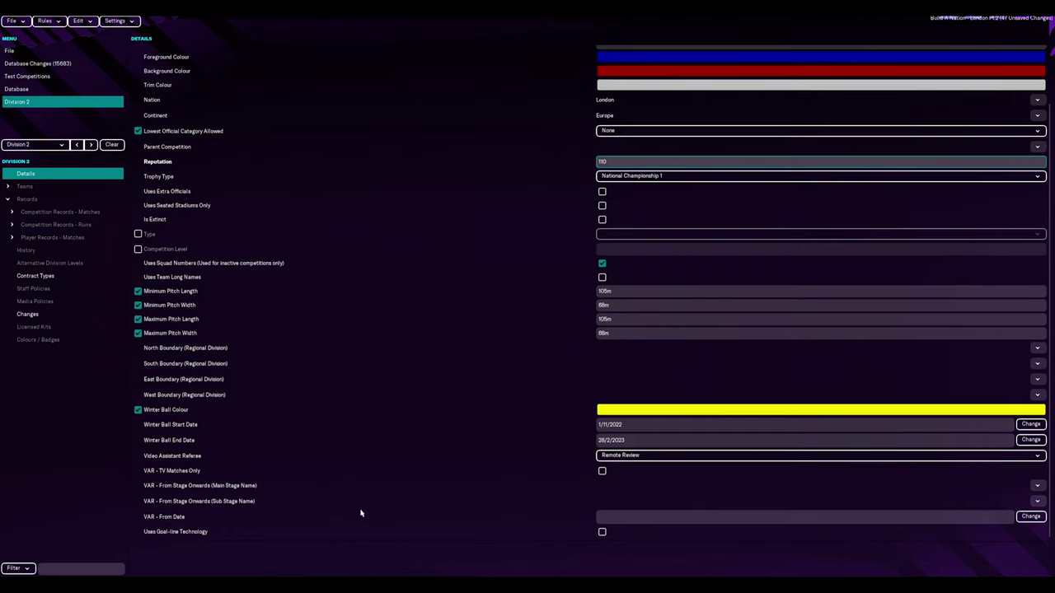
scroll(500, 390, "up", 2)
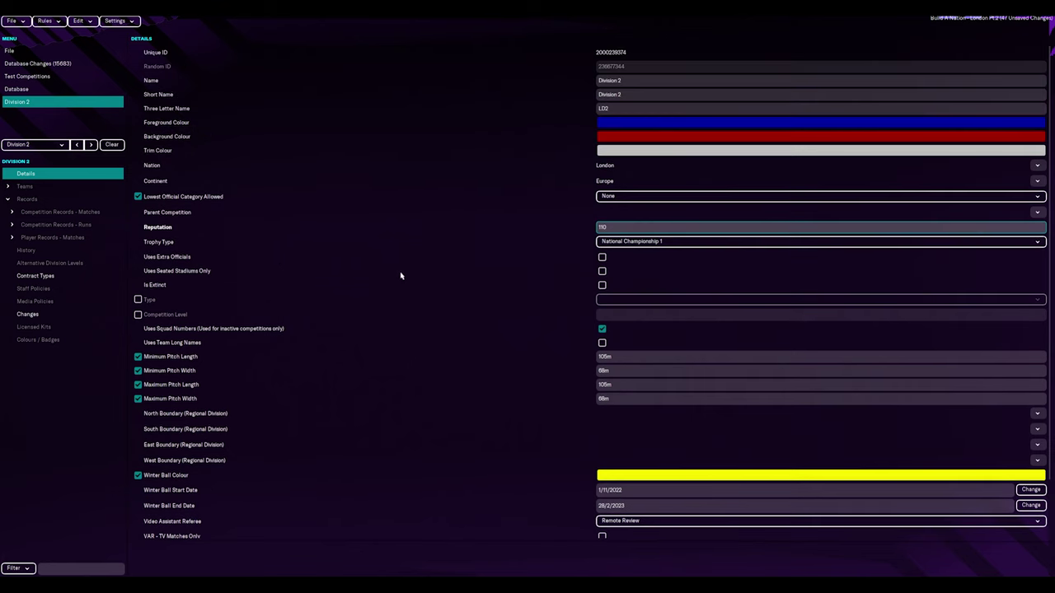
left_click(91, 145)
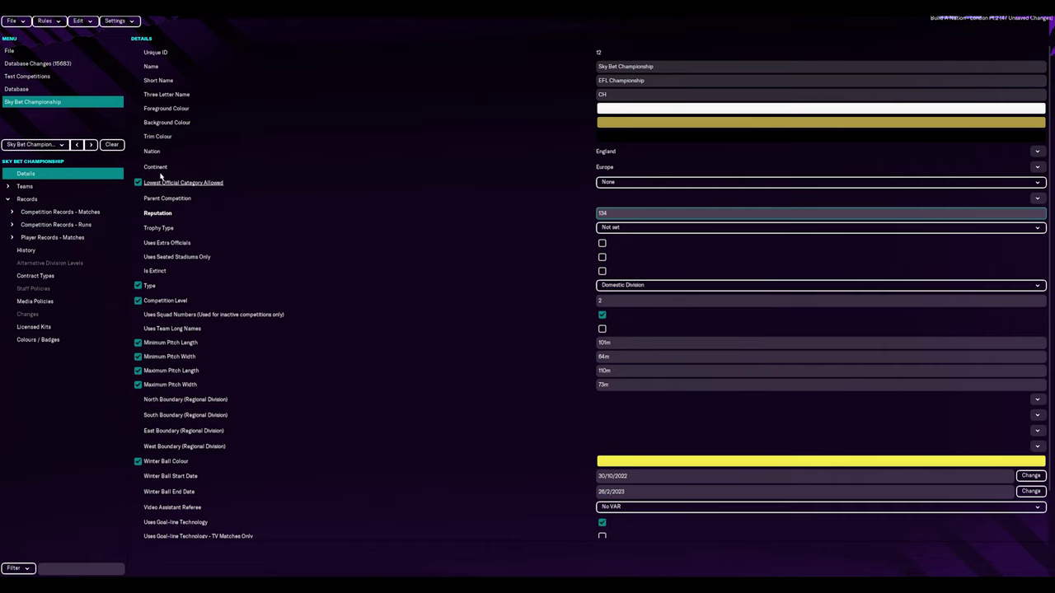
left_click(77, 144)
left_click(681, 242)
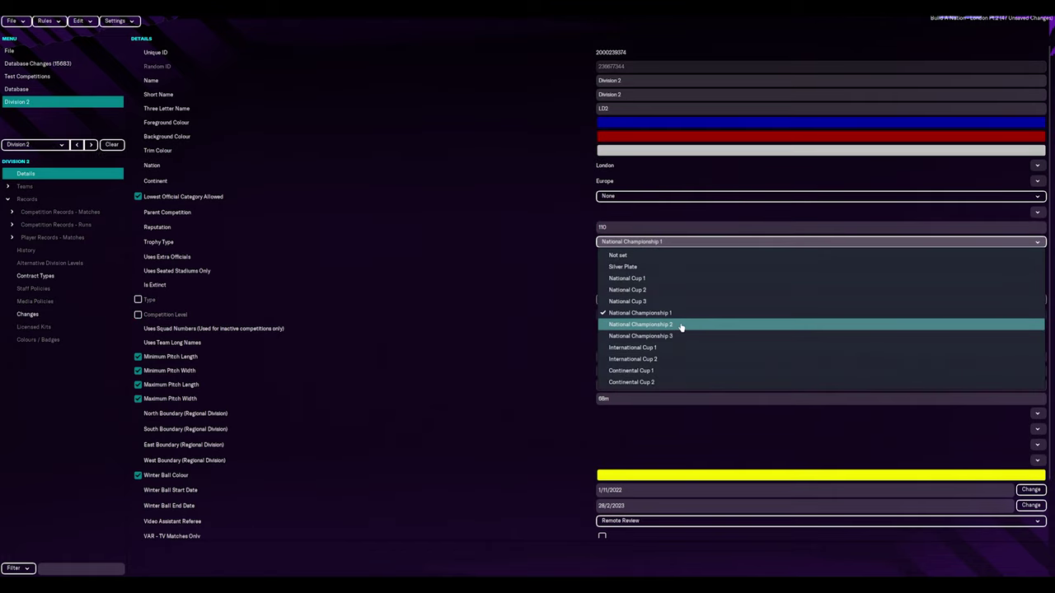
left_click(651, 256)
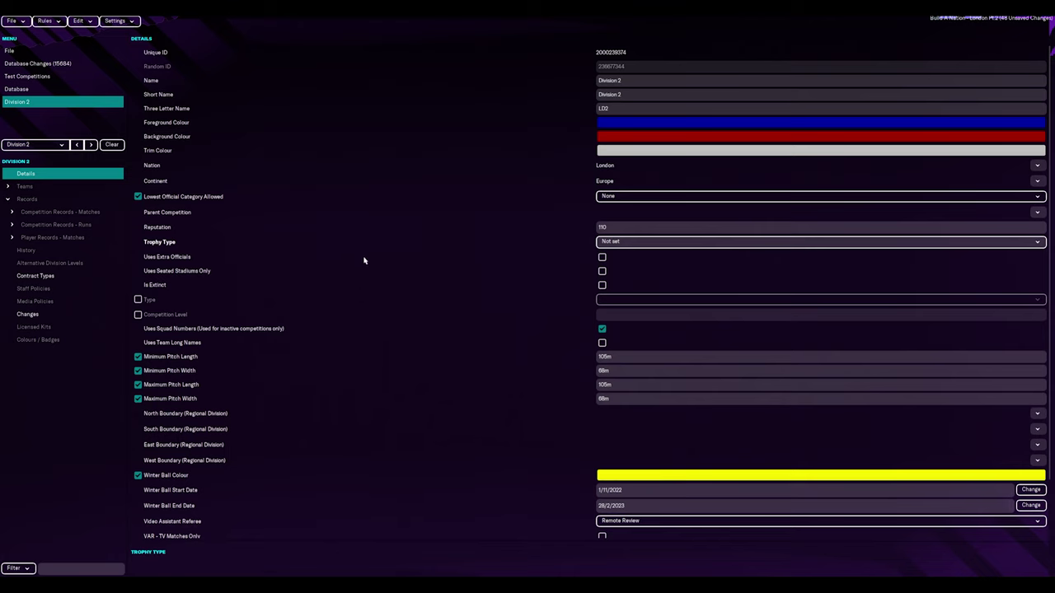
- Enable Division 2's Type as Domestic Division and set its Competition Level to 2
left_click(614, 299)
left_click(459, 299)
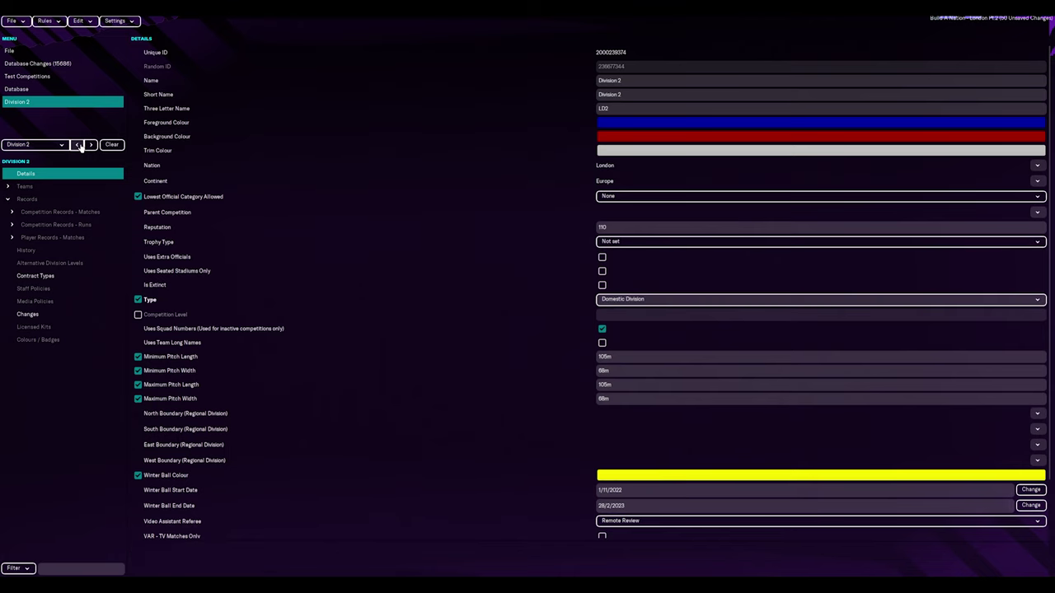
left_click(138, 314)
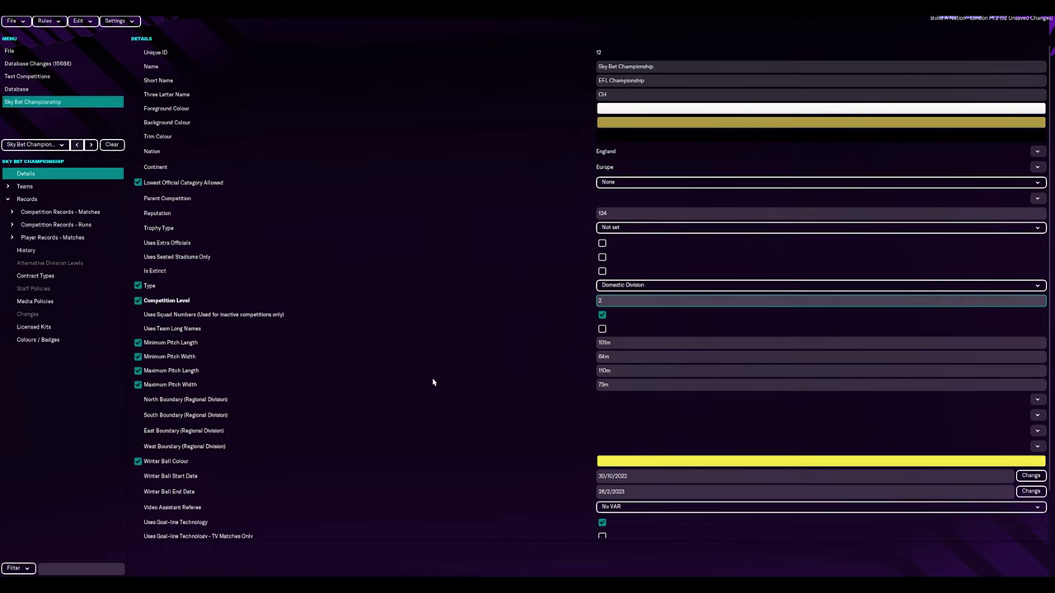
- Copy the Championship's pitch limits to Division 2: minimum length 101 m, minimum width 64 m, maximum length 110 m, maximum width 73 m
scroll(436, 389, "down", 2)
left_click(91, 144)
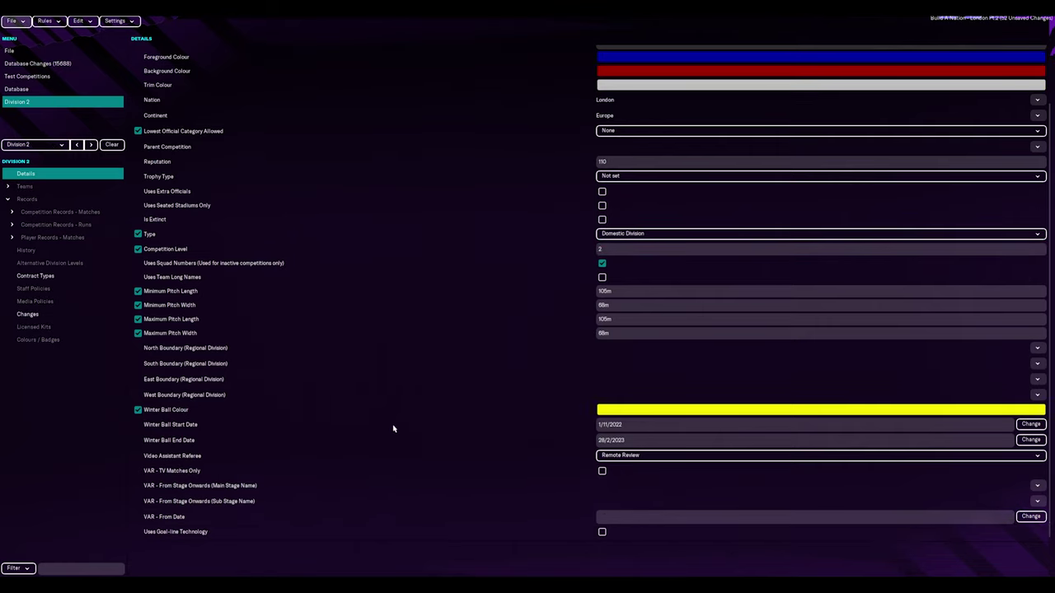
left_click(77, 145)
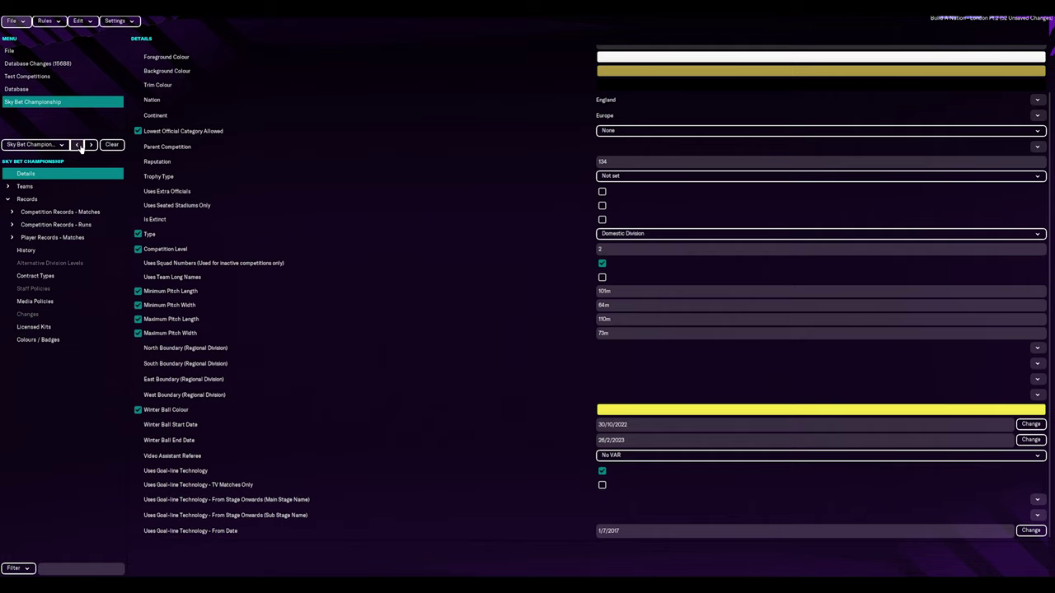
left_click(86, 145)
left_click(450, 304)
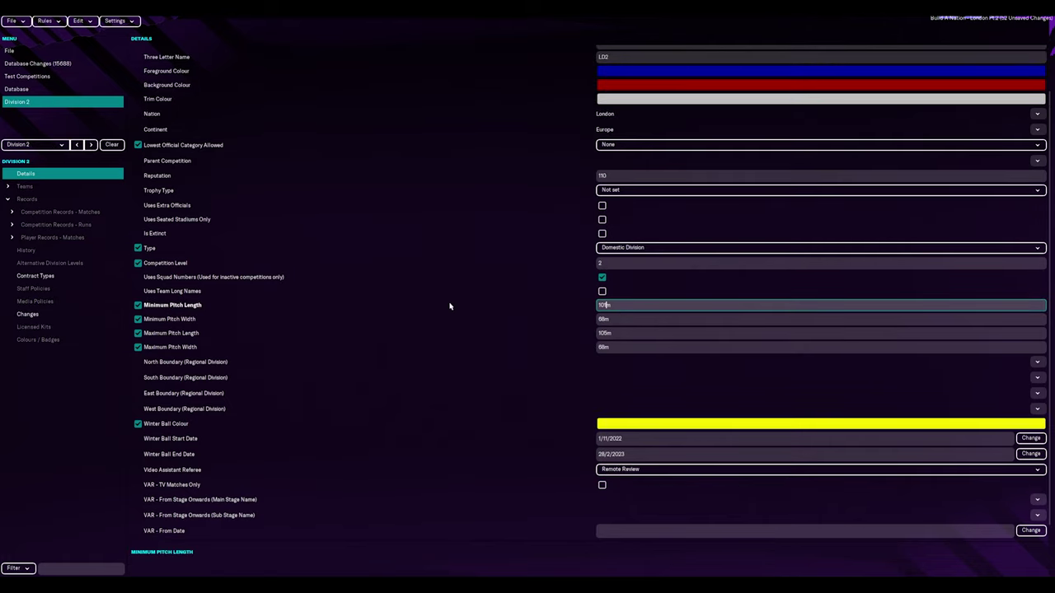
key("Tab")
type("64")
key("Tab")
type("110")
key("Tab")
type("7")
- Set Division 2's Video Assistant Referee to No VAR and enable Uses Goal-line Technology, following the Championship's settings
left_click(77, 145)
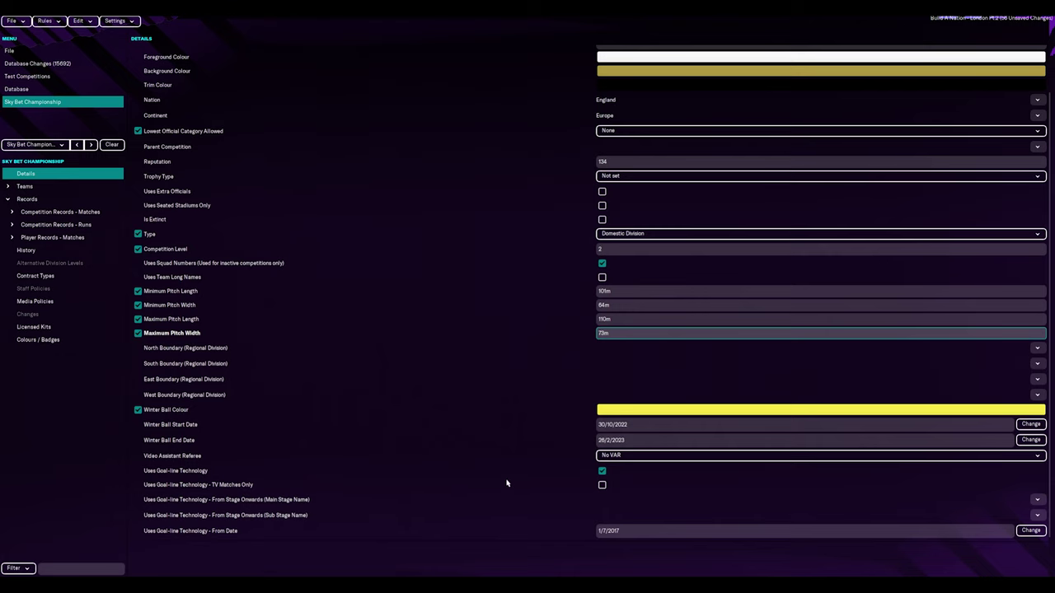
left_click(77, 145)
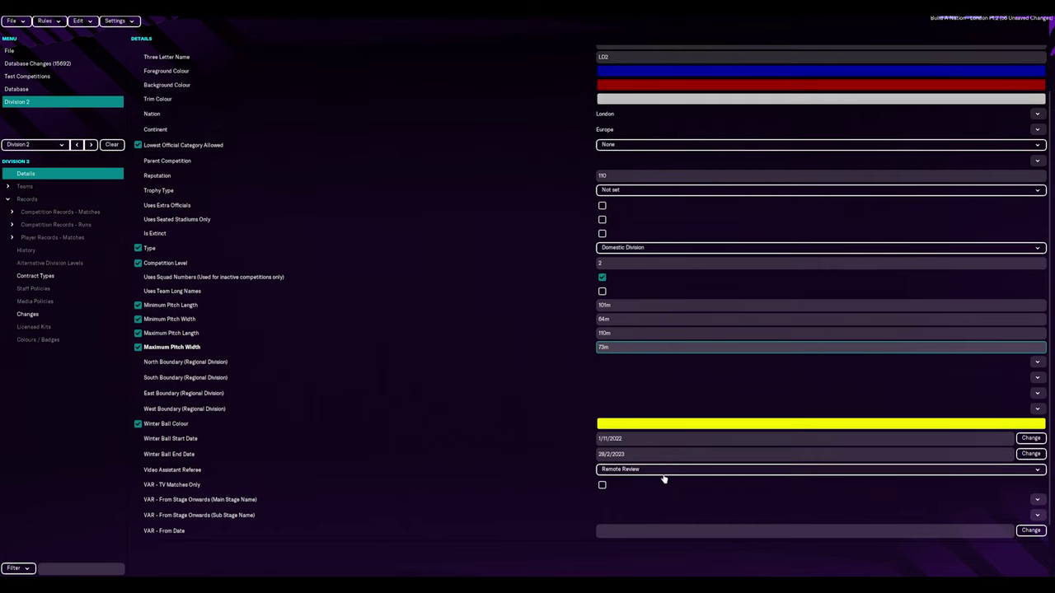
left_click(90, 145)
left_click(77, 144)
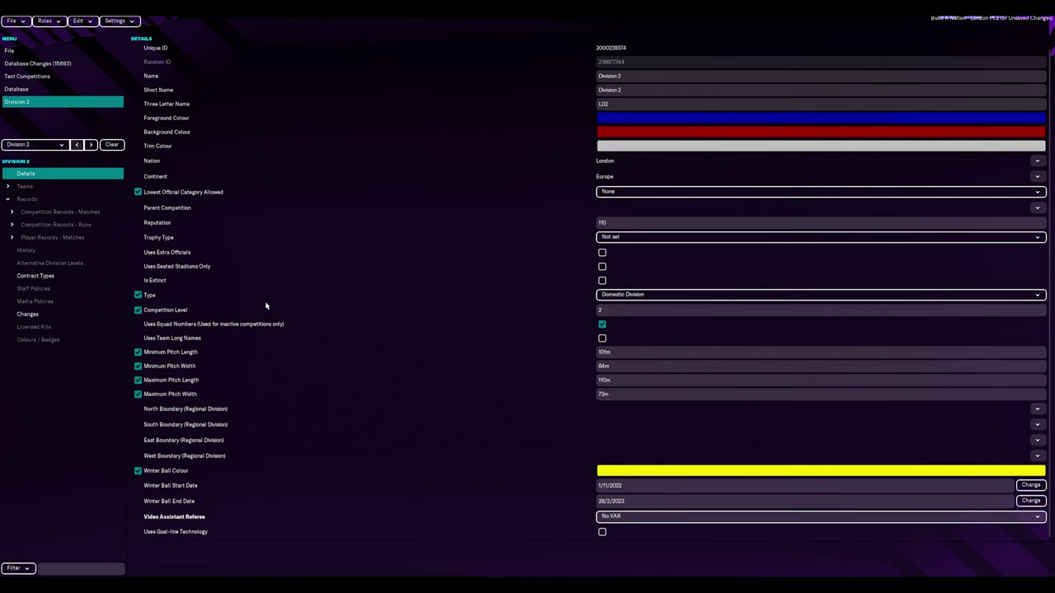
left_click(602, 534)
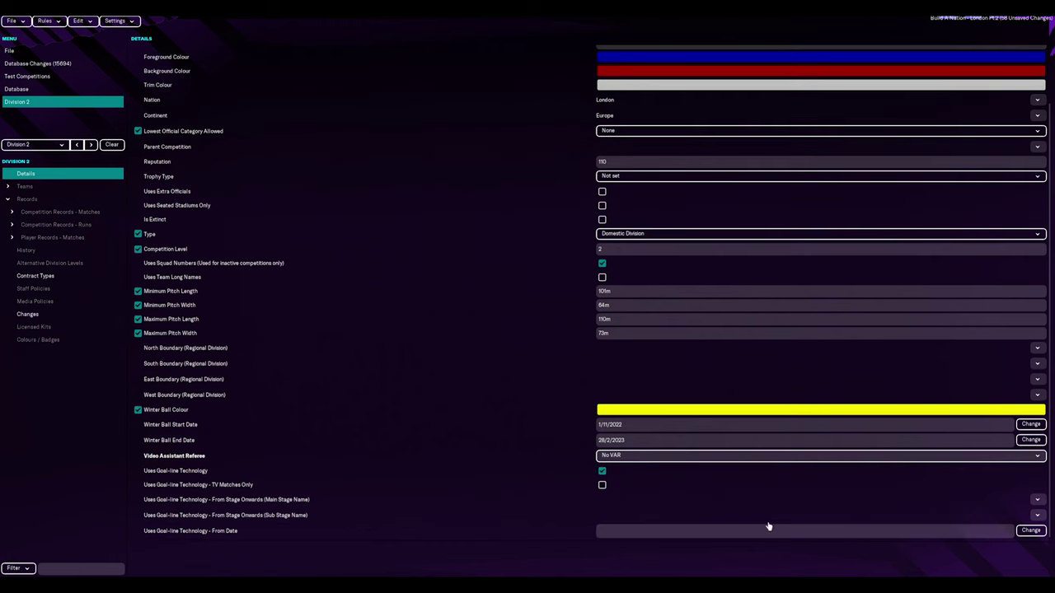
- Compare the details and other sections of Division 2 with those of Division 1, the Premier League and the Sky Bet Championship
left_click(77, 144)
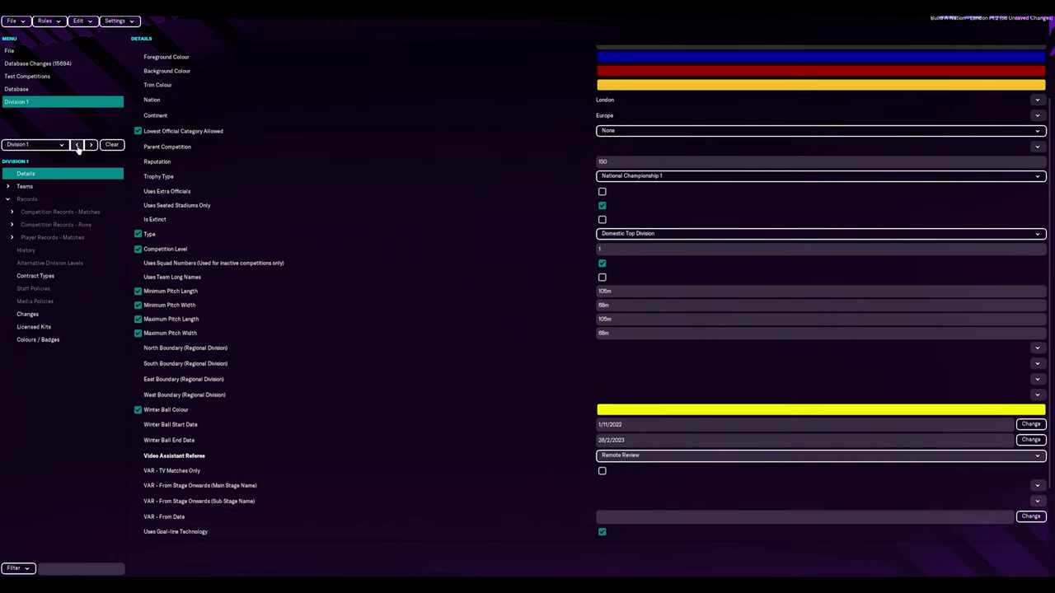
left_click(76, 144)
left_click(82, 174)
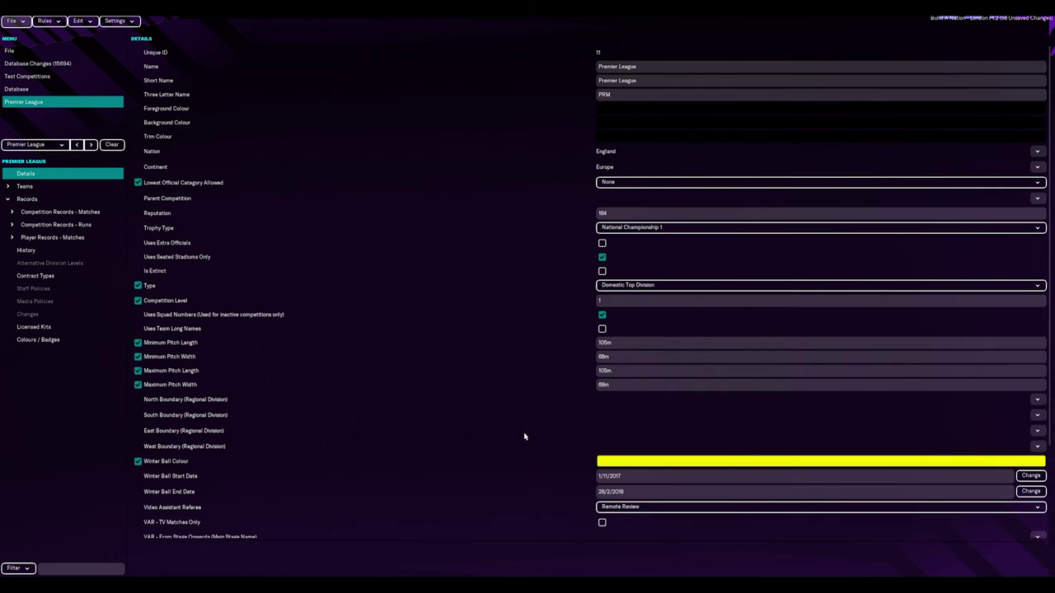
scroll(536, 427, "down", 3)
left_click(76, 144)
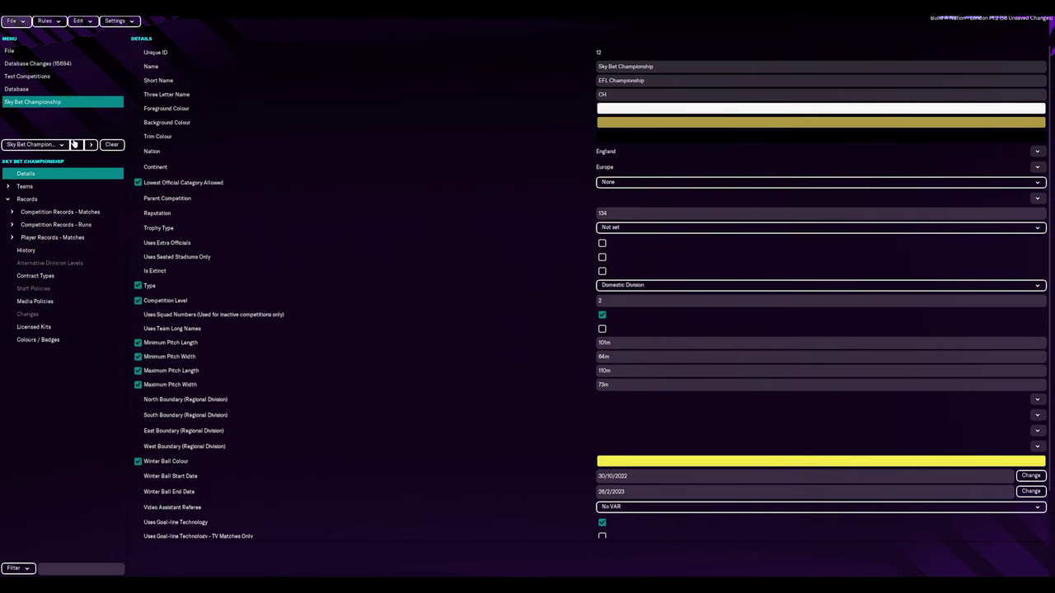
scroll(248, 257, "down", 2)
left_click(54, 188)
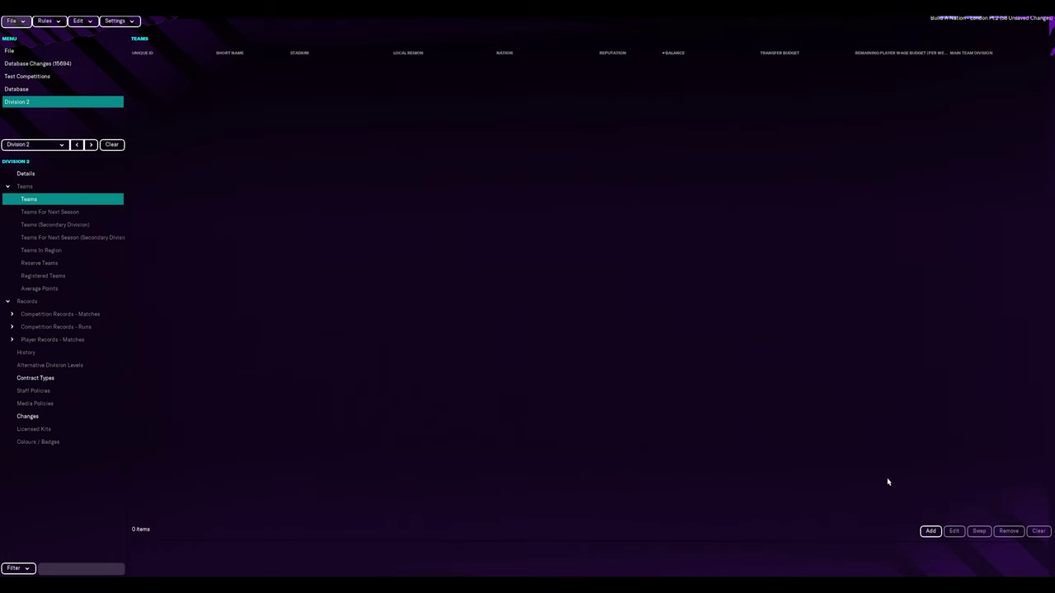
left_click(56, 174)
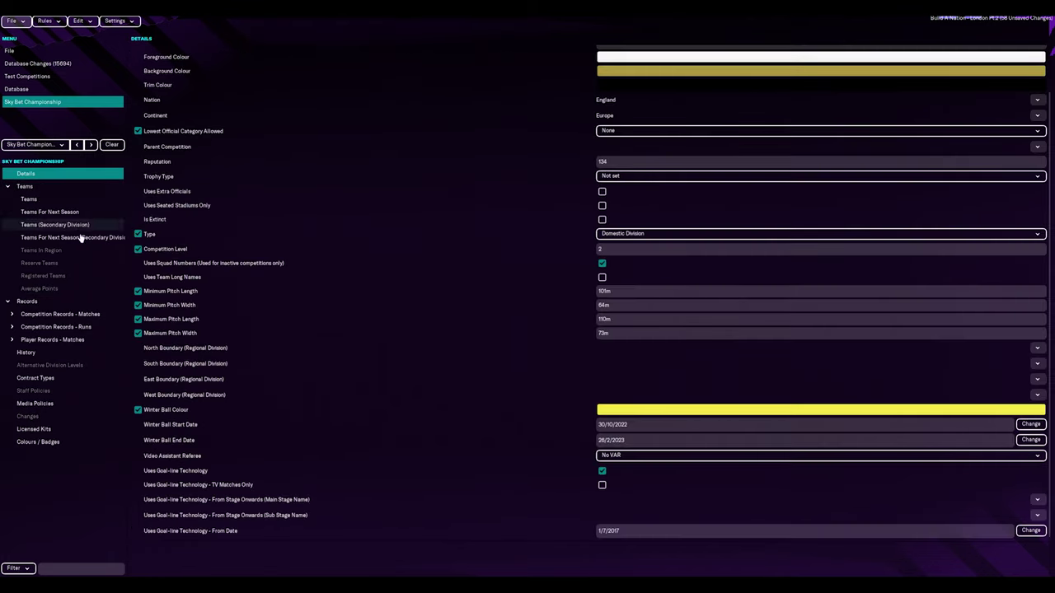
left_click(72, 380)
left_click(65, 408)
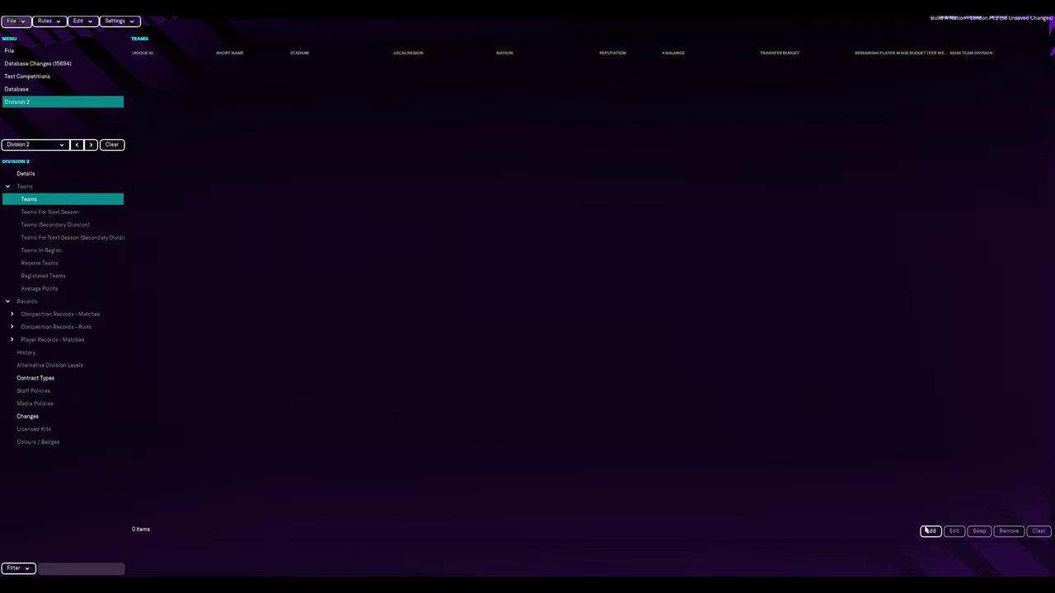
- Add the remaining eight London clubs, Charlton through Dulwich Hamlet, to Division 2's teams and return to its details
left_click(929, 531)
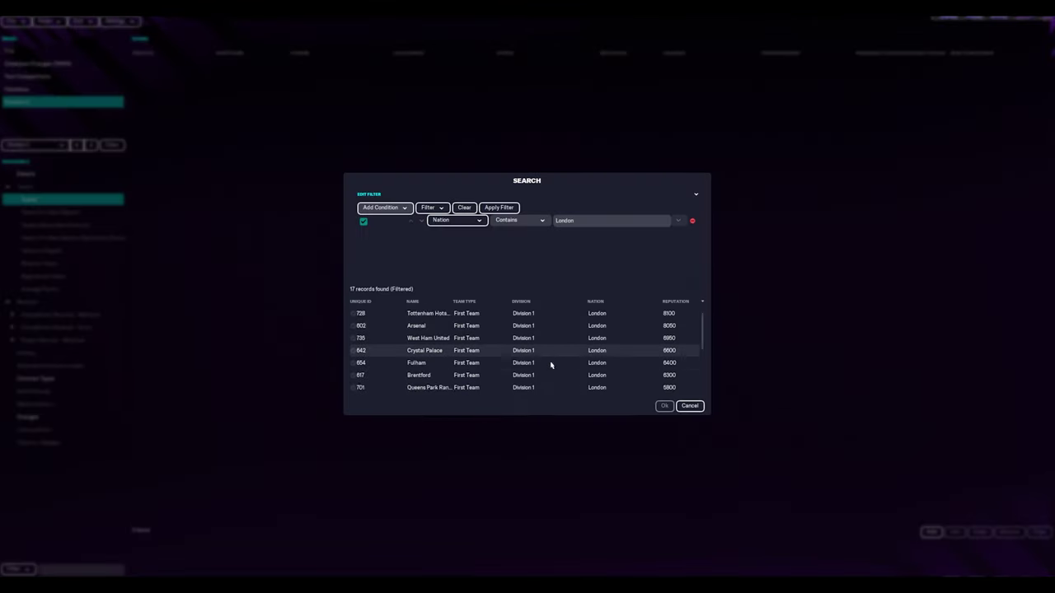
scroll(551, 365, "down", 3)
left_click(572, 358, "shift")
key("Return")
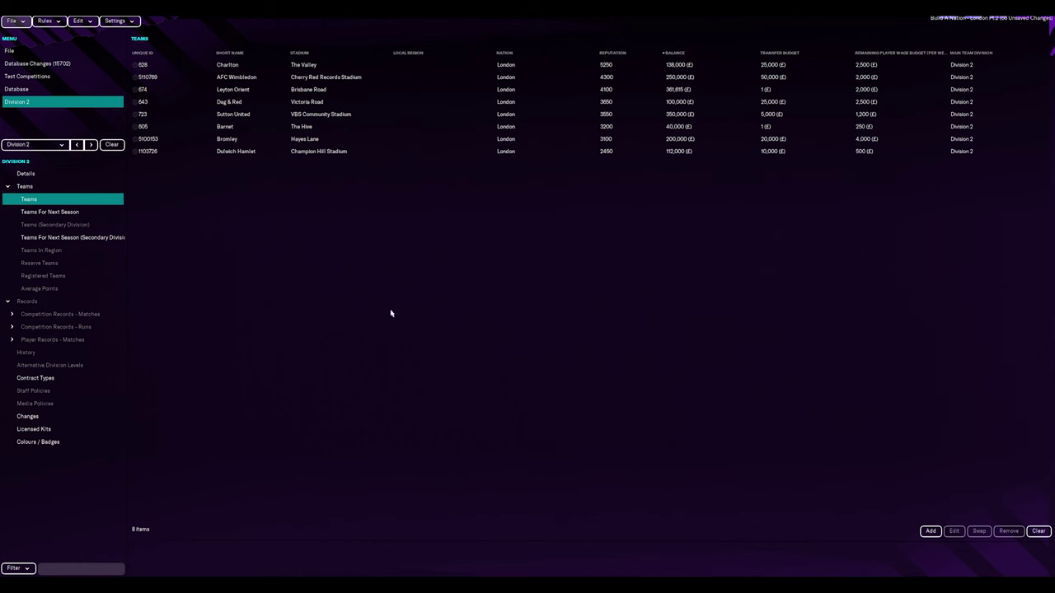
left_click(27, 173)
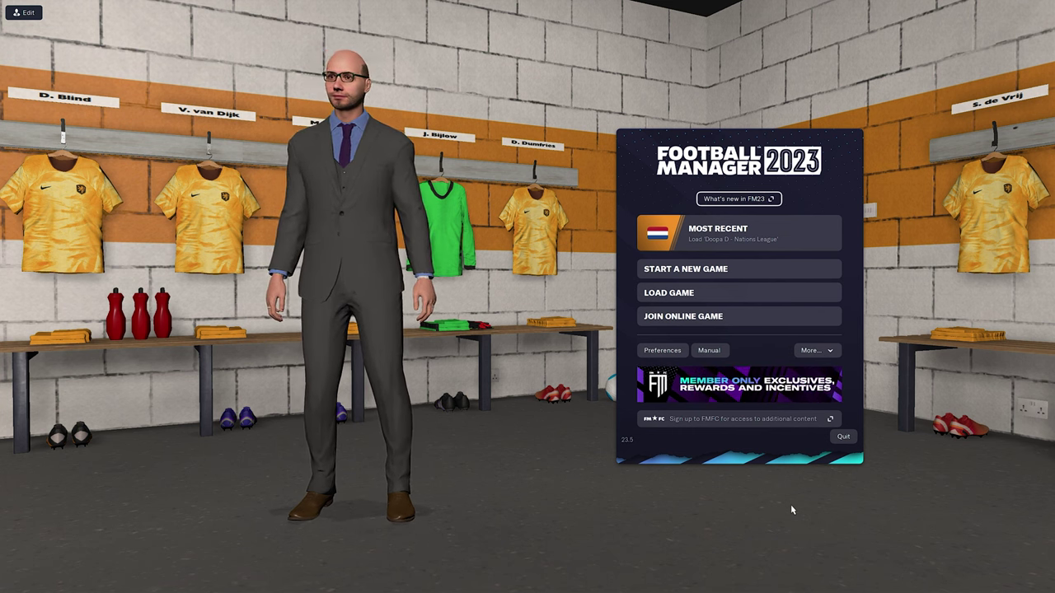
- Switch to Football Manager 2023, start a new Career game and open its database selection
left_click(706, 271)
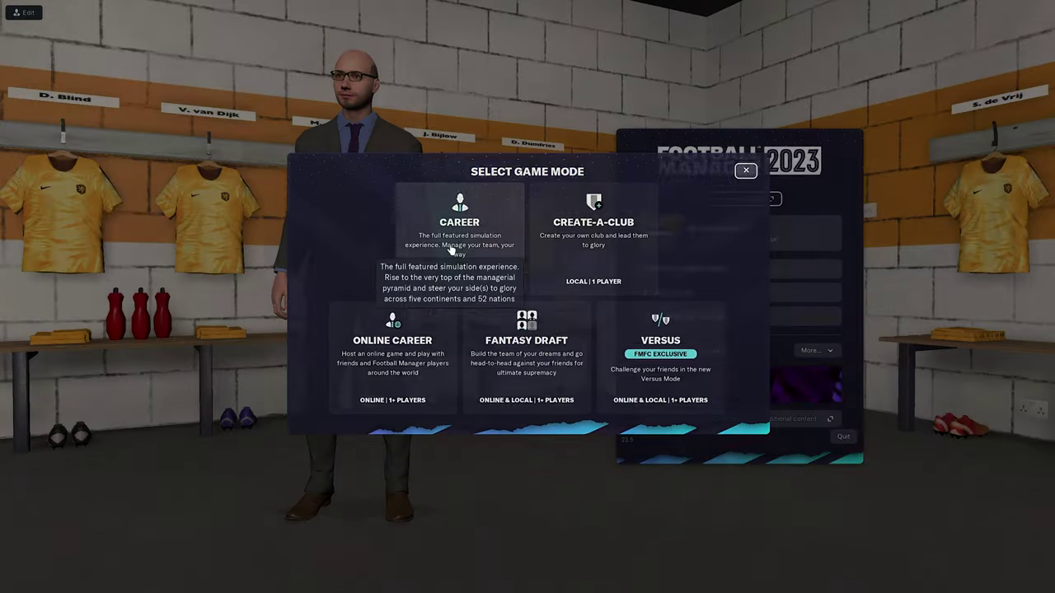
left_click(452, 250)
left_click(994, 59)
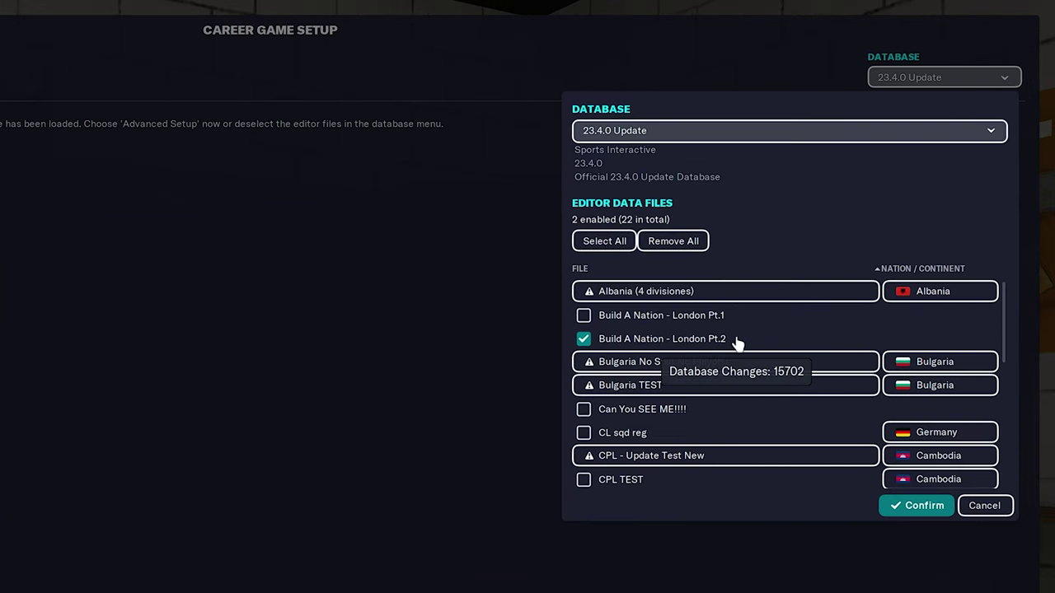
- Disable the UEFA Nations League FINALS Actual teams editor file, keeping Build A Nation - London Pt.2 enabled, and confirm the database selection
scroll(748, 433, "down", 5)
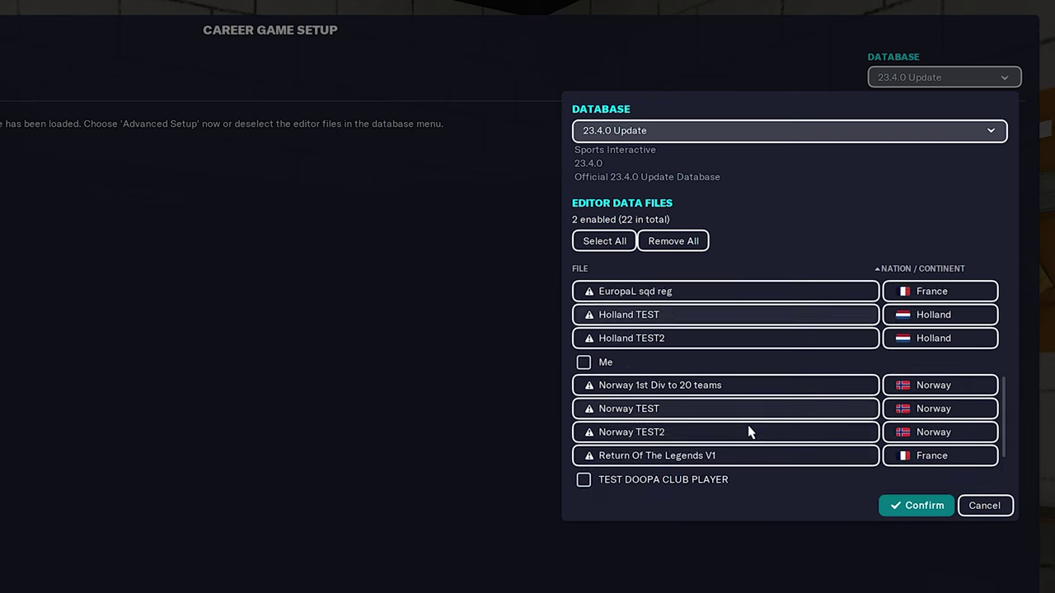
scroll(748, 434, "down", 2)
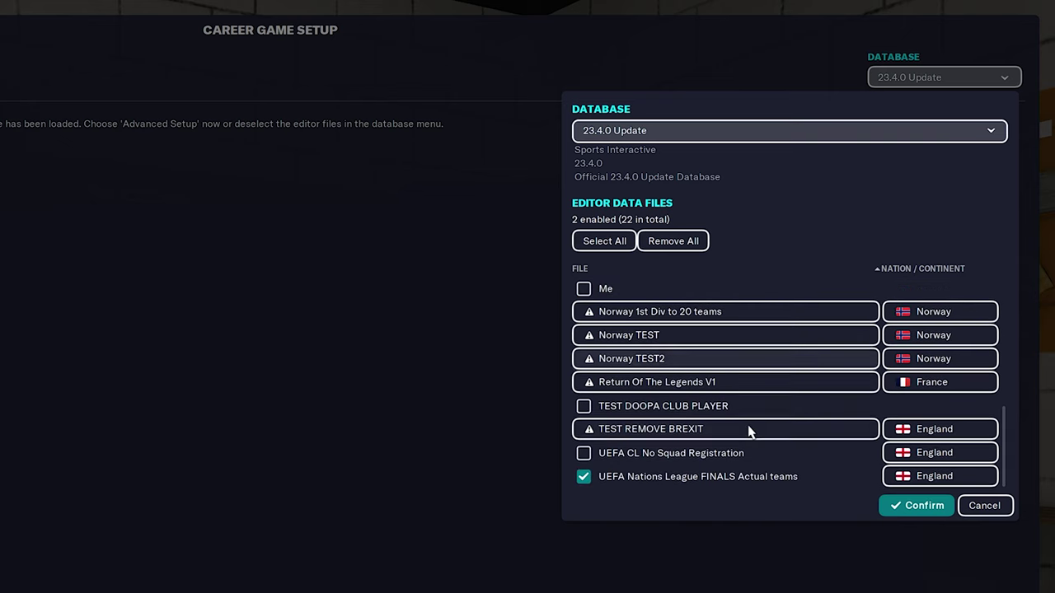
left_click(604, 482)
scroll(761, 429, "up", 7)
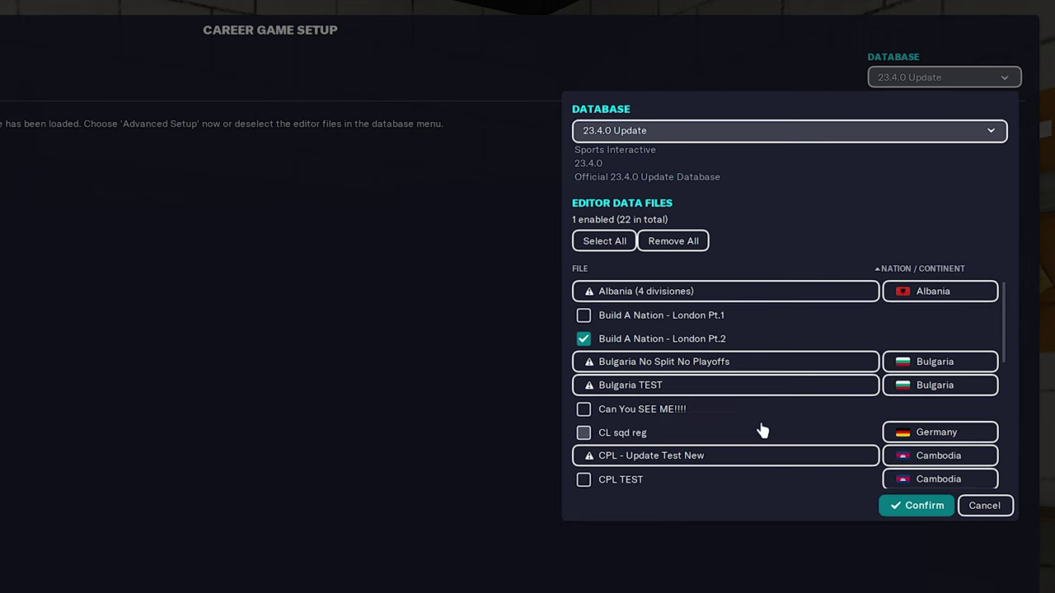
left_click(923, 506)
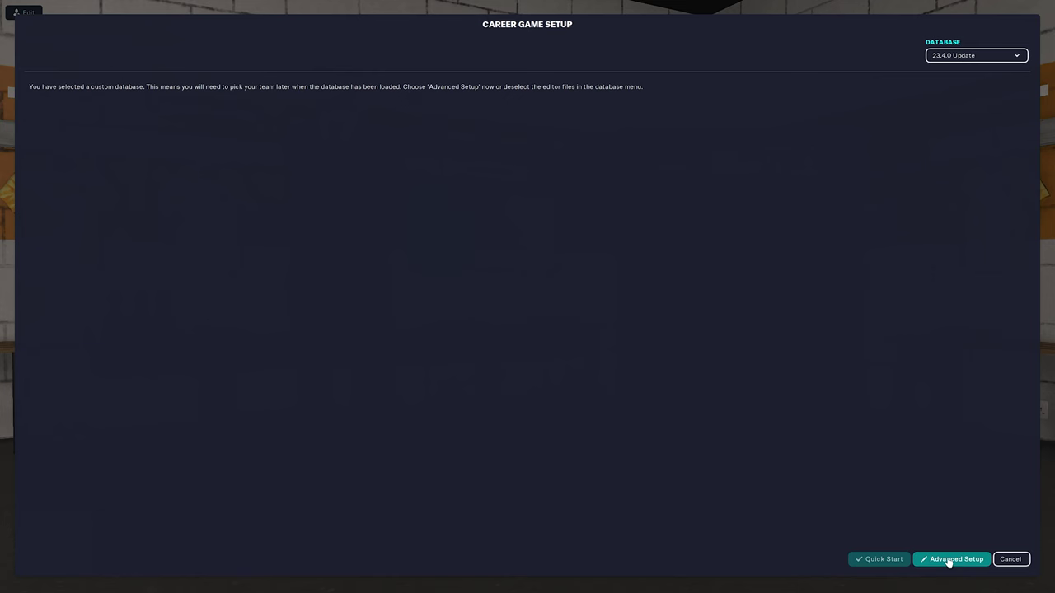
- Open the advanced setup and remove the French, Dutch, Portuguese and Spanish leagues, keeping only England active
left_click(948, 560)
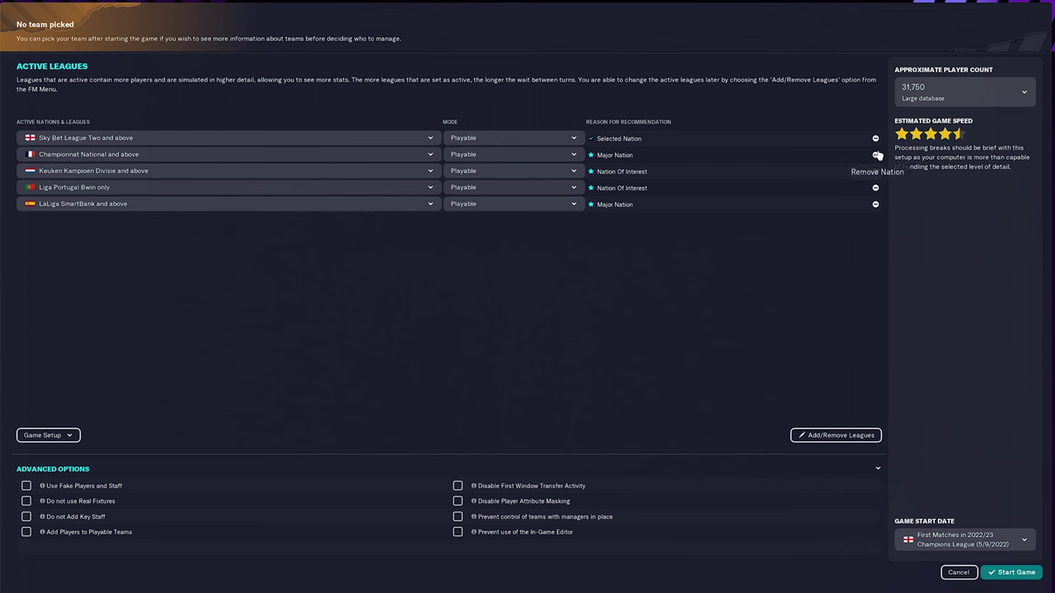
left_click(875, 155)
left_click(876, 155)
left_click(875, 155)
left_click(875, 155)
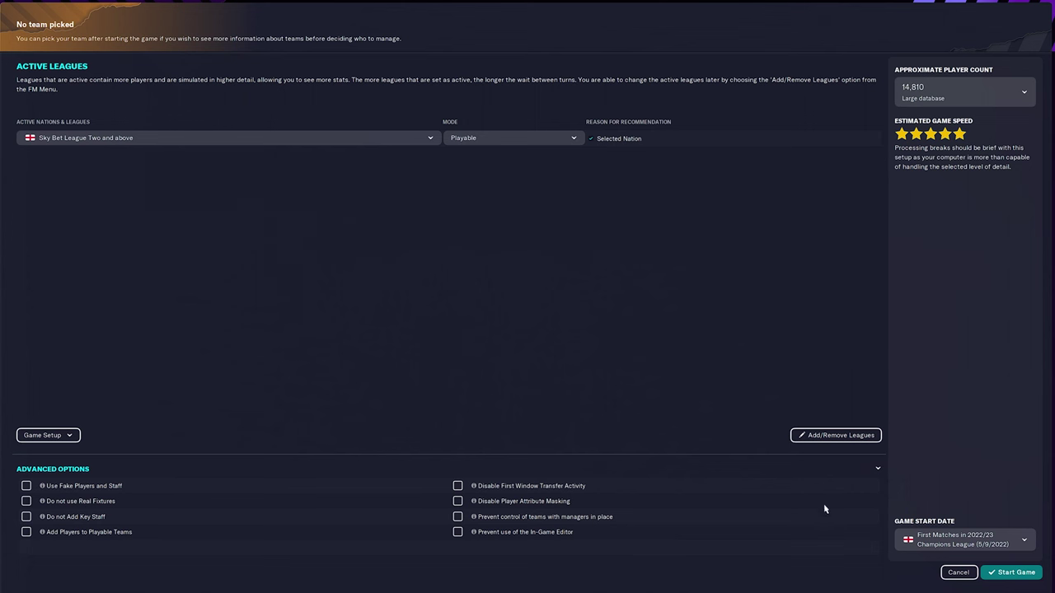
- Check the list of selectable nations and set England's active leagues to Premier League only
left_click(822, 436)
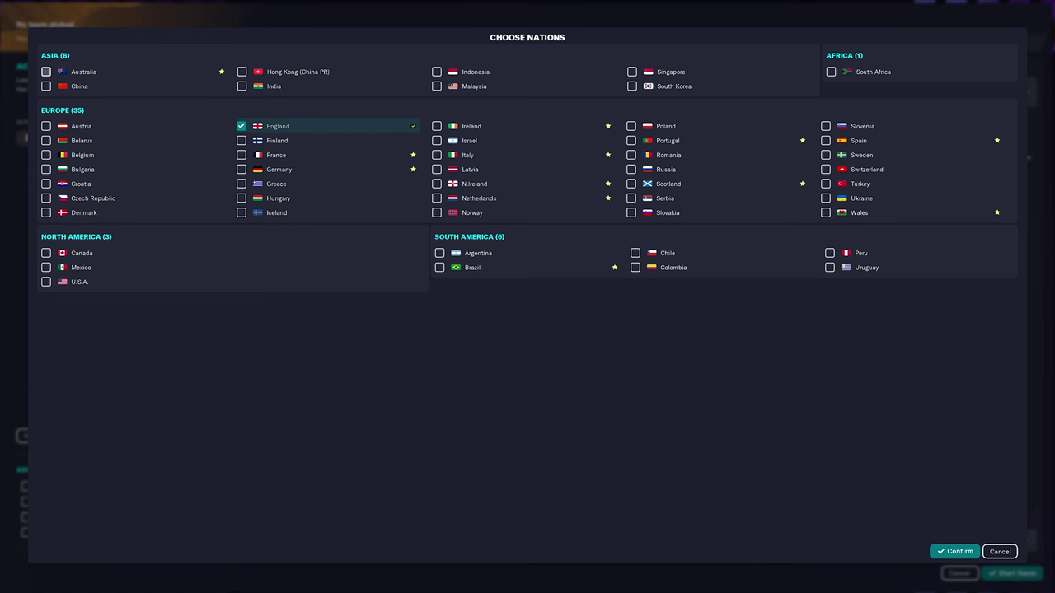
key("Return")
left_click(390, 137)
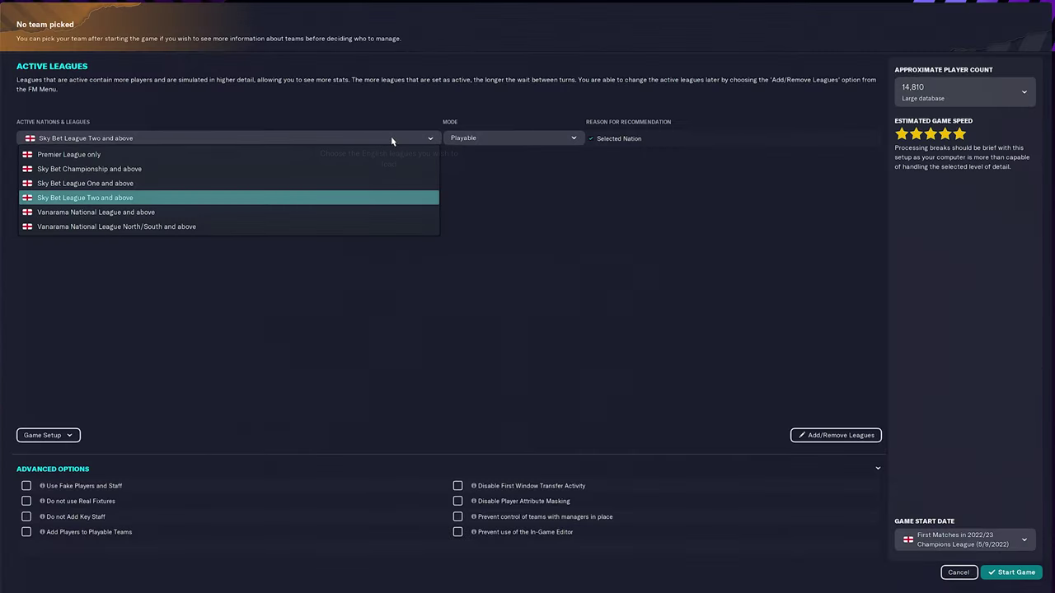
left_click(391, 137)
left_click(394, 138)
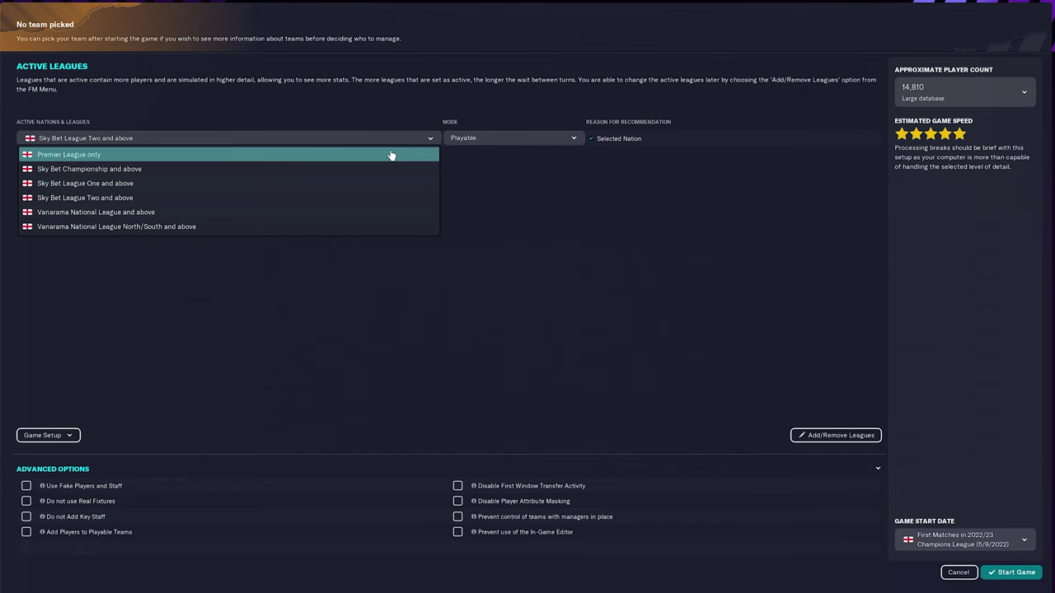
left_click(391, 156)
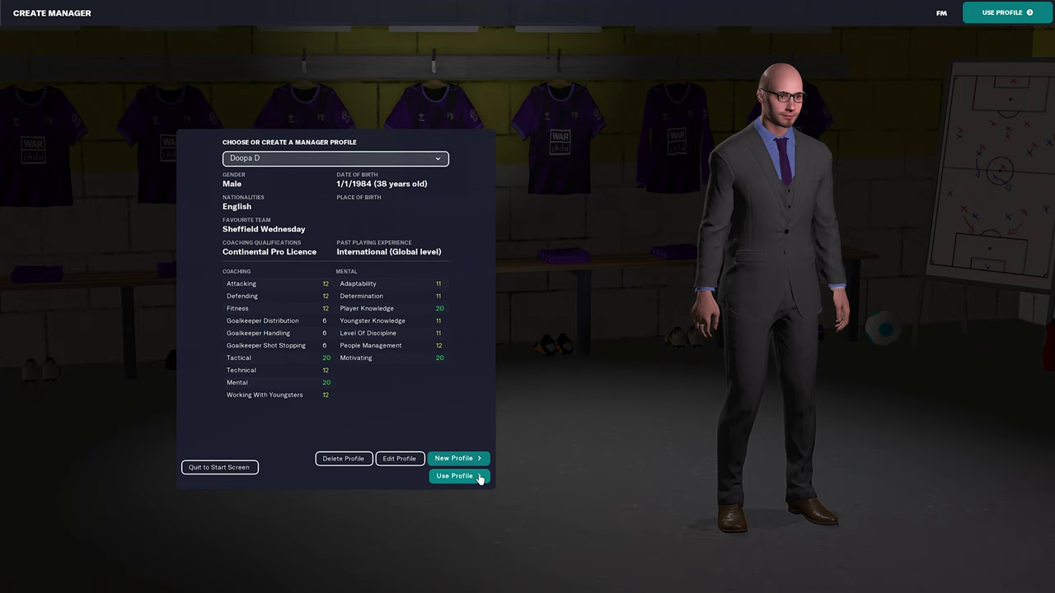
- Use the existing manager profile and select London from the senior national teams in the team choice
left_click(479, 476)
left_click(332, 123)
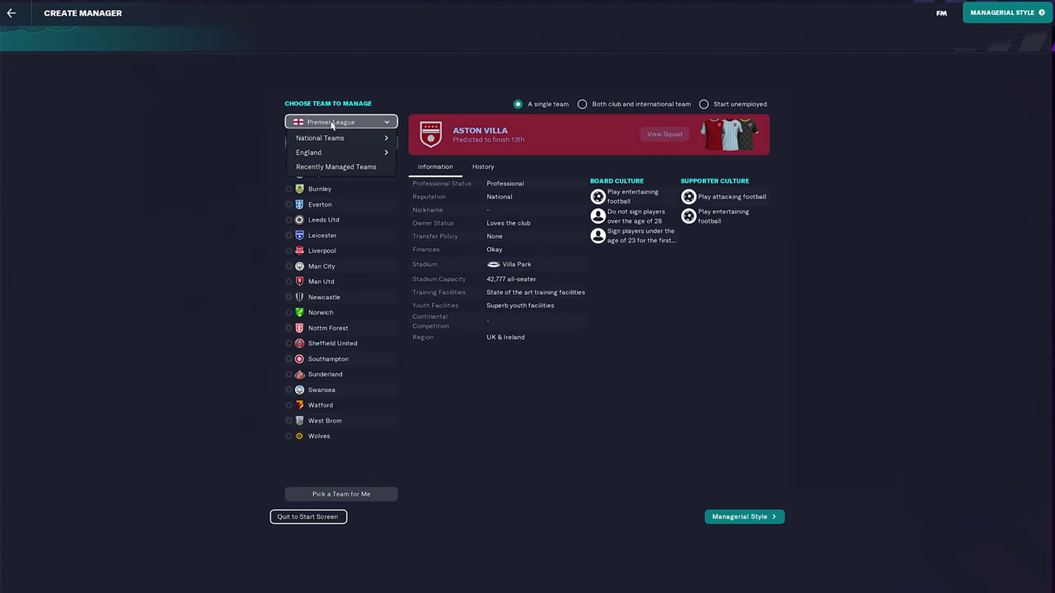
mouse_move(342, 141)
left_click(412, 142)
scroll(332, 344, "down", 6)
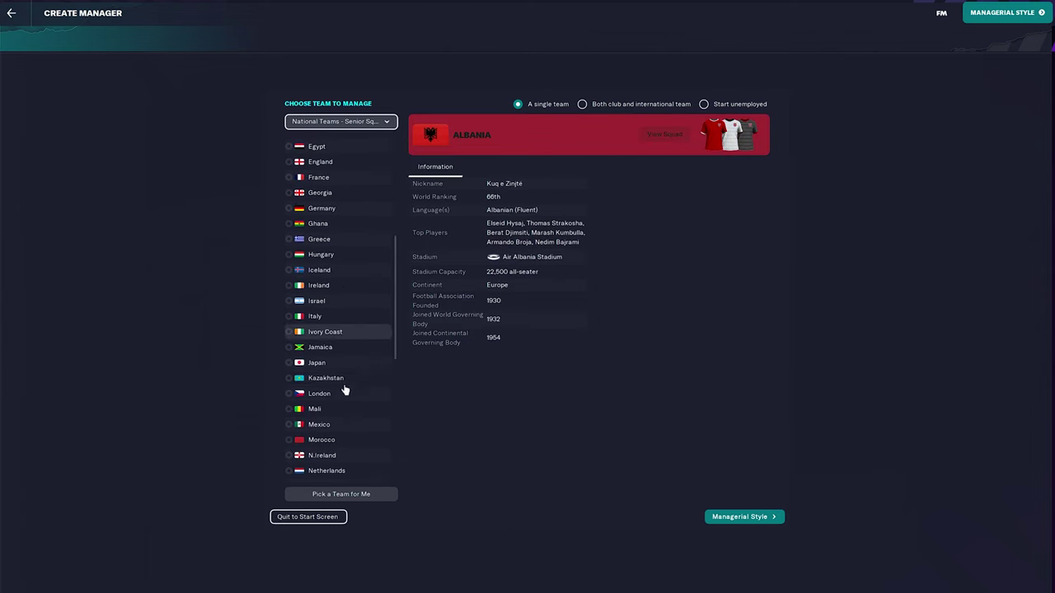
left_click(349, 393)
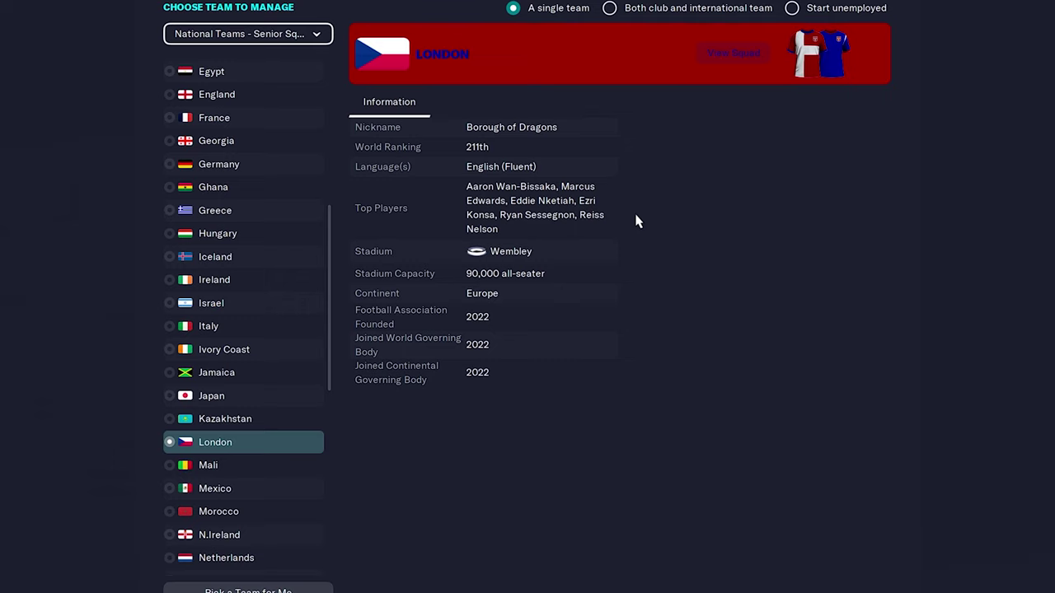
- Open London's nation page and examine its Senior, U21 and U19 squads
left_click(289, 103)
left_click(392, 57)
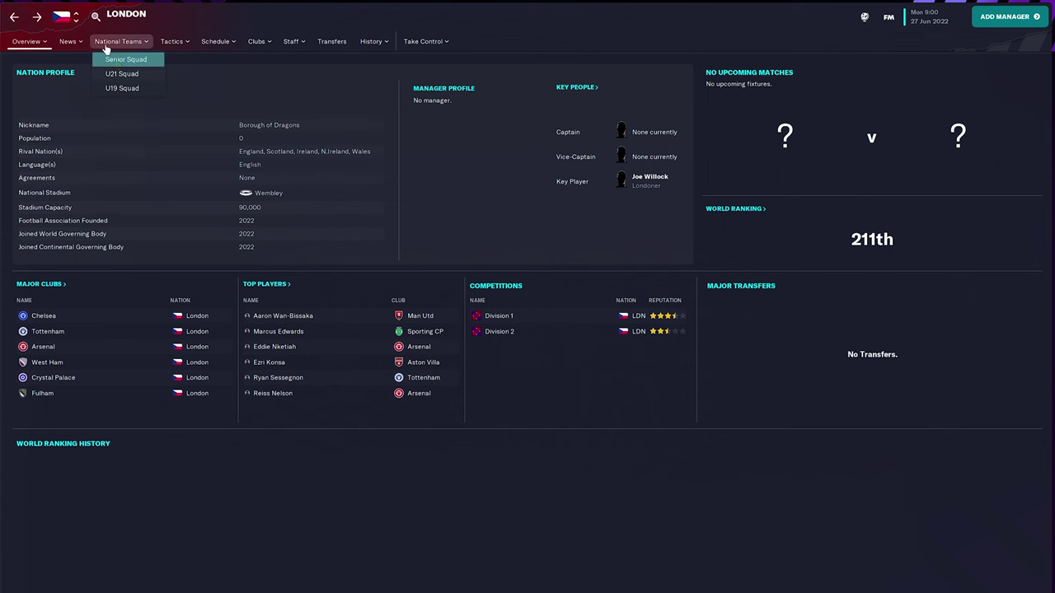
left_click(117, 63)
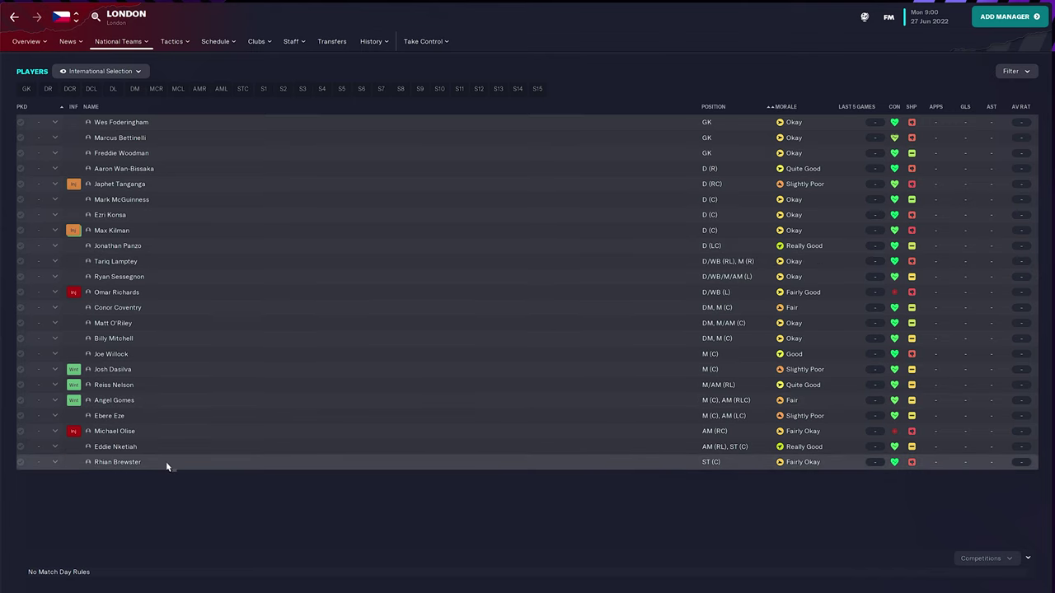
left_click(123, 71)
left_click(123, 75)
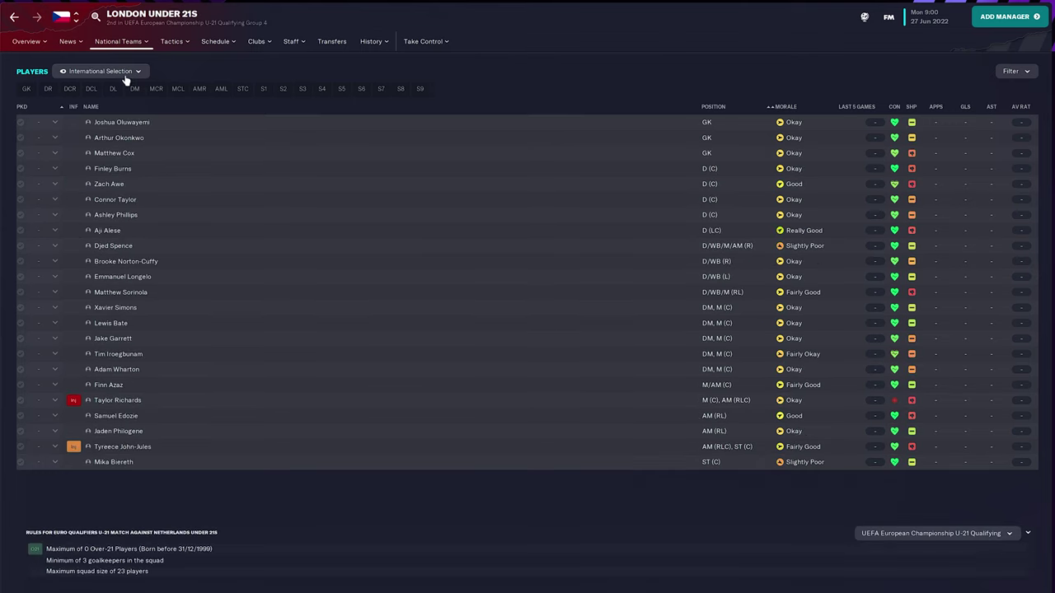
left_click(124, 71)
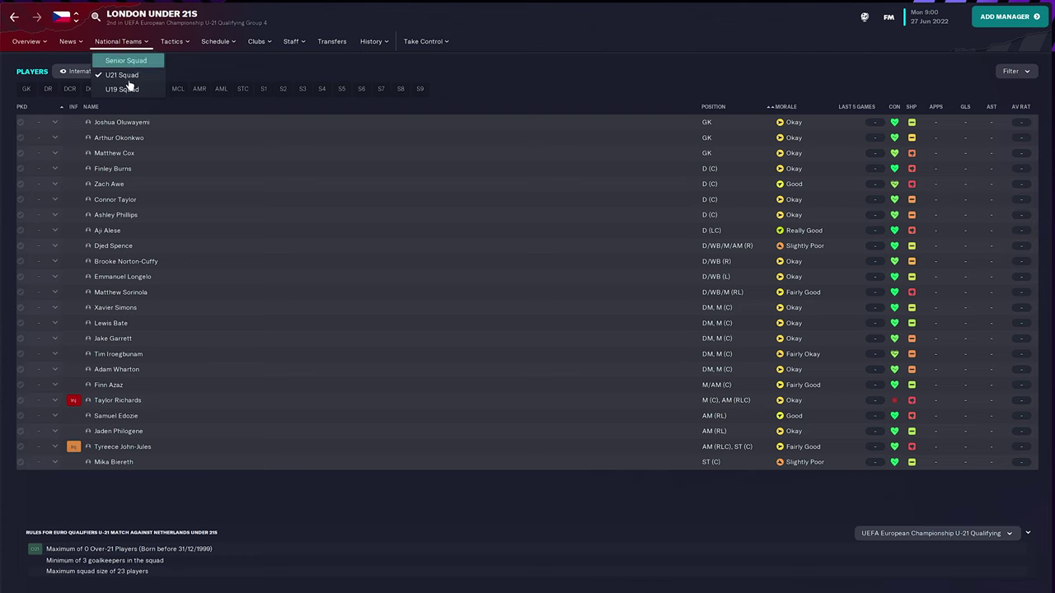
left_click(131, 90)
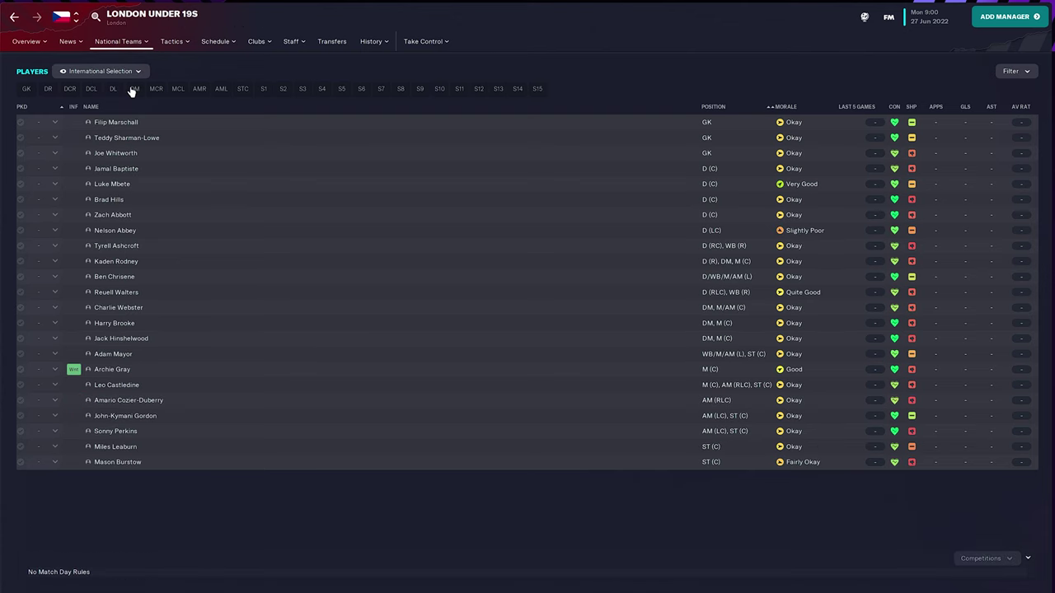
- Examine London's nation overview and the details of its national stadium, Wembley, and return to the team choice
left_click(33, 41)
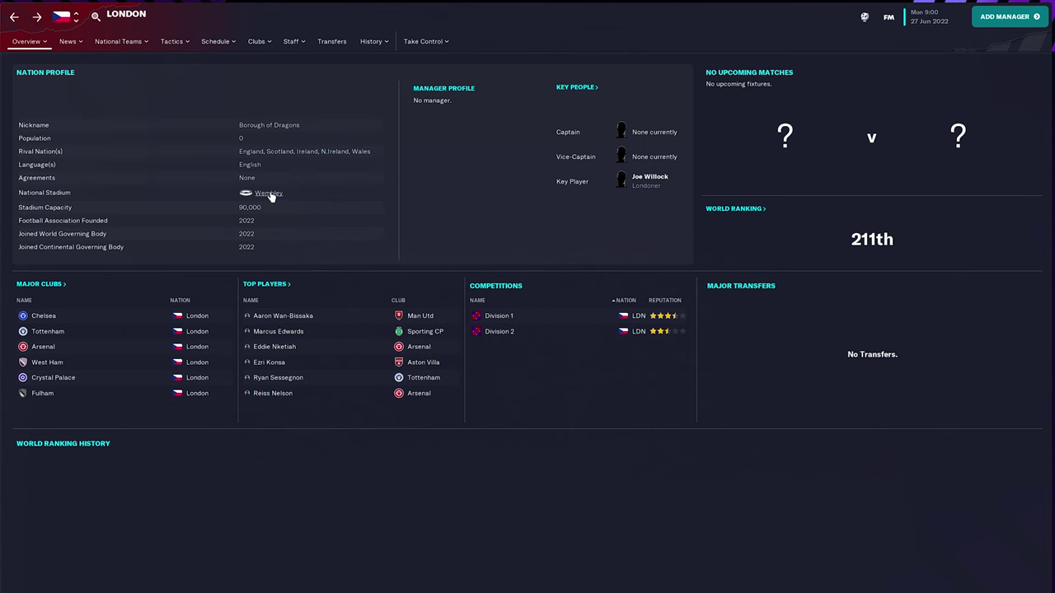
left_click(269, 194)
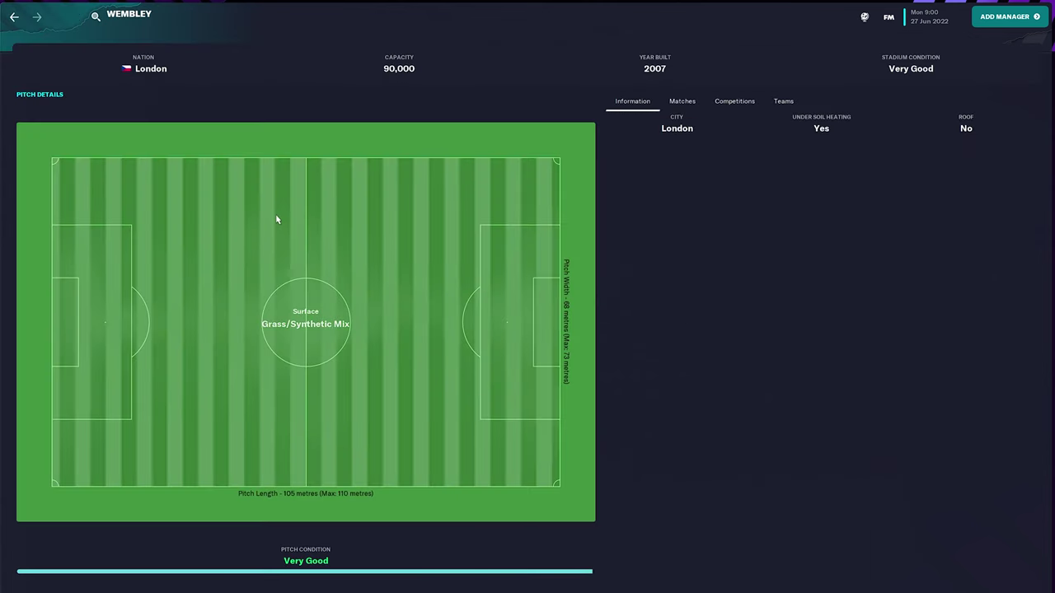
left_click(14, 17)
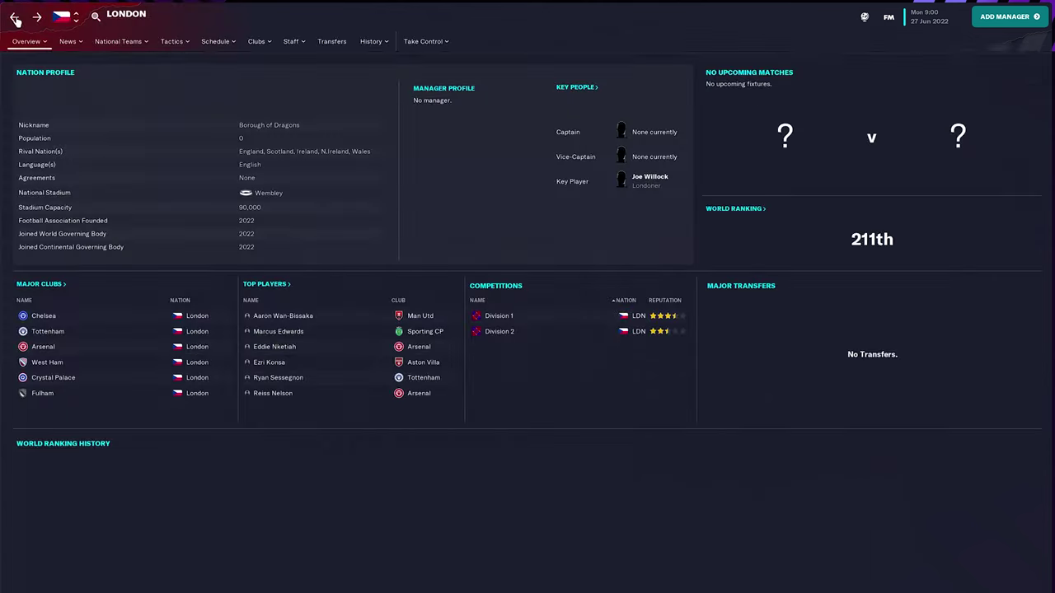
left_click(14, 17)
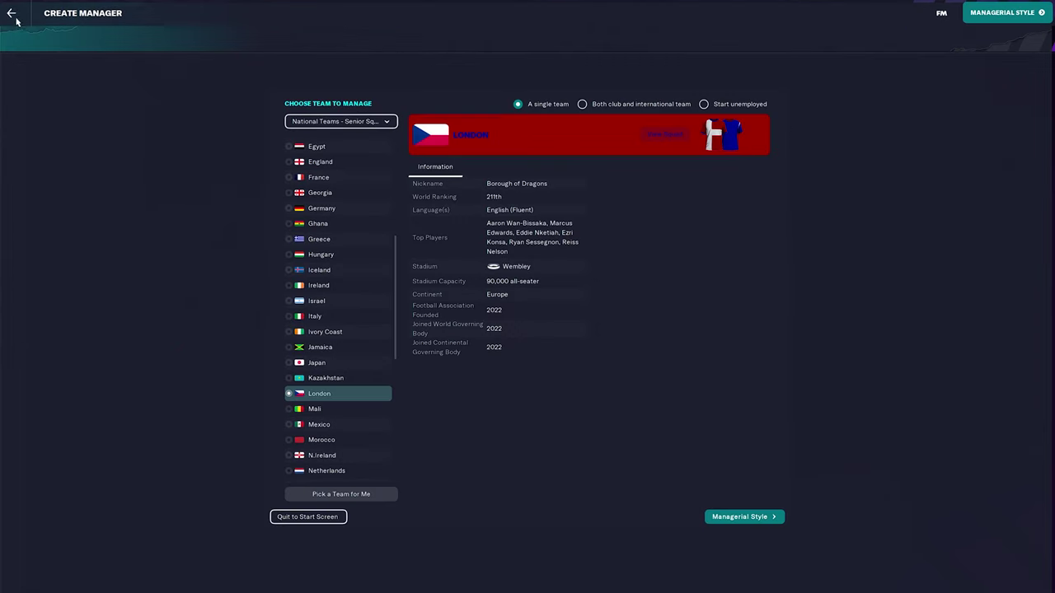
- Examine England's nation overview, including its rivals, major clubs and competitions, and leave the page
left_click(341, 162)
left_click(324, 162)
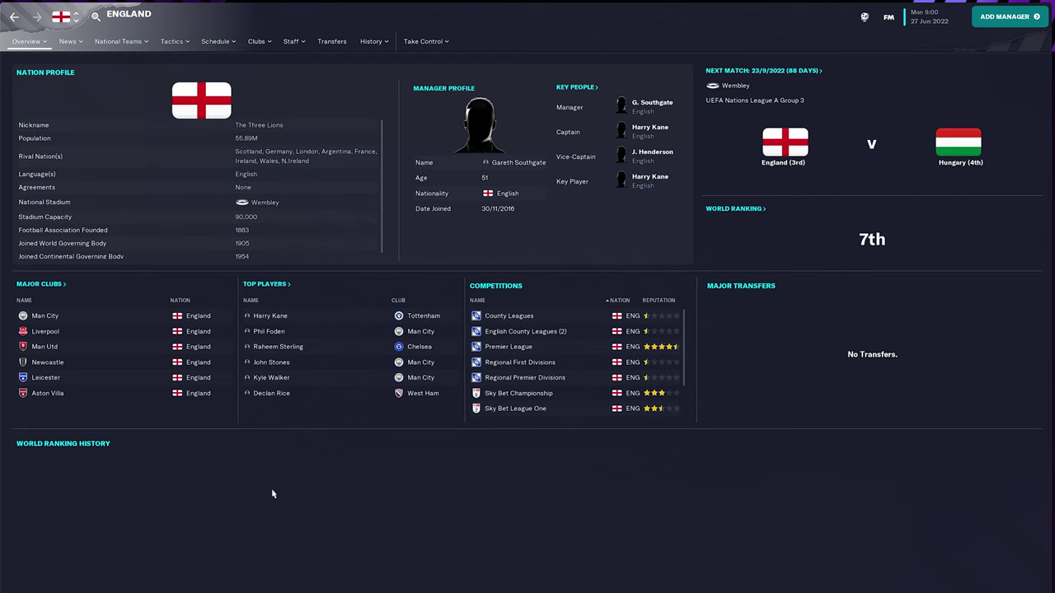
key("BackSpace")
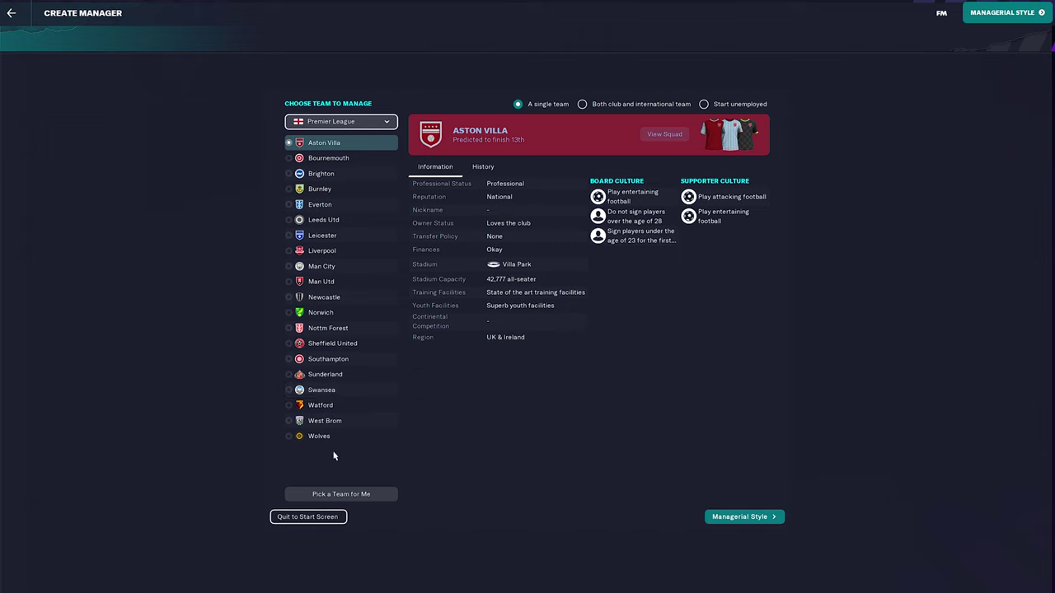
- Check England's selectable divisions and compare Premier League clubs such as Sunderland, Sheffield United, Norwich, West Brom and Wolves
left_click(365, 375)
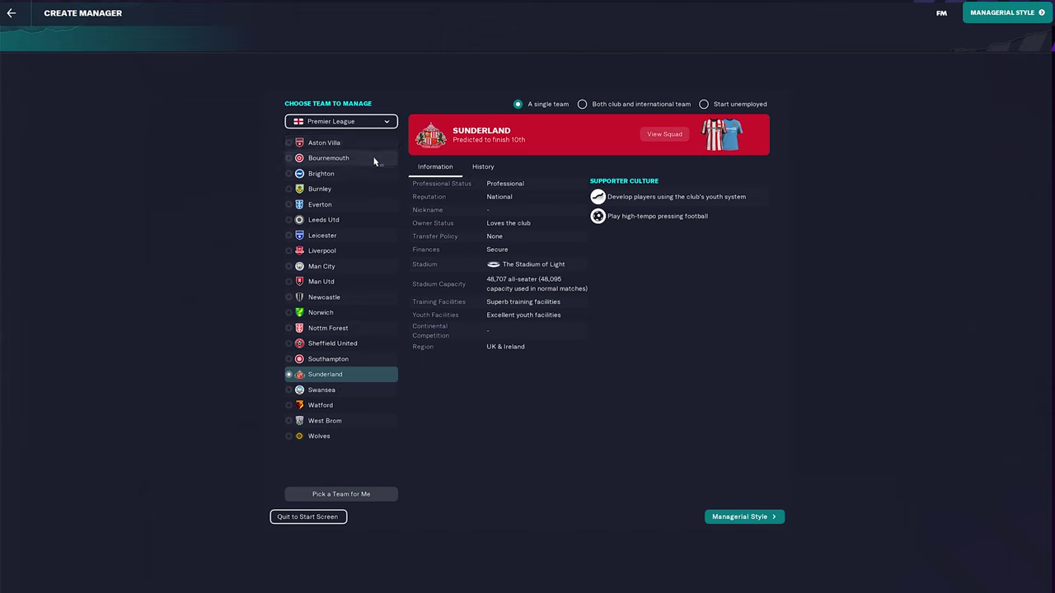
left_click(375, 122)
mouse_move(376, 153)
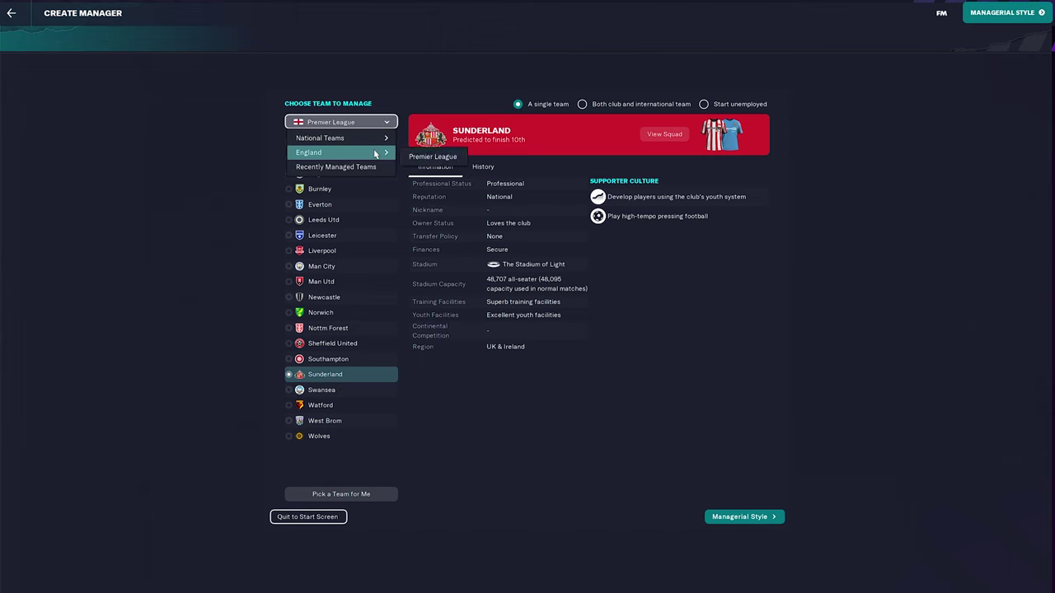
left_click(491, 415)
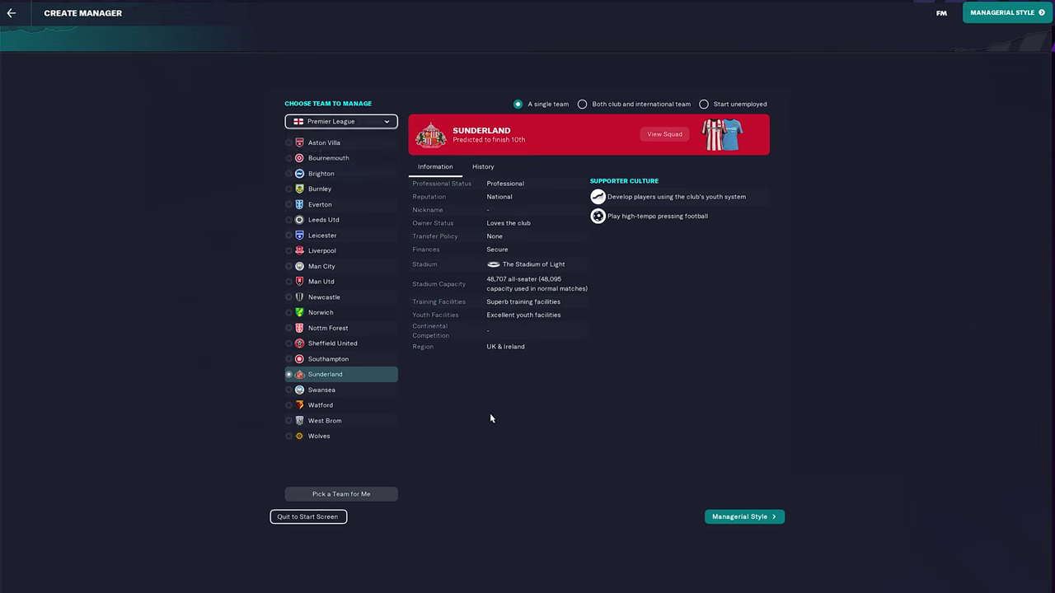
left_click(378, 344)
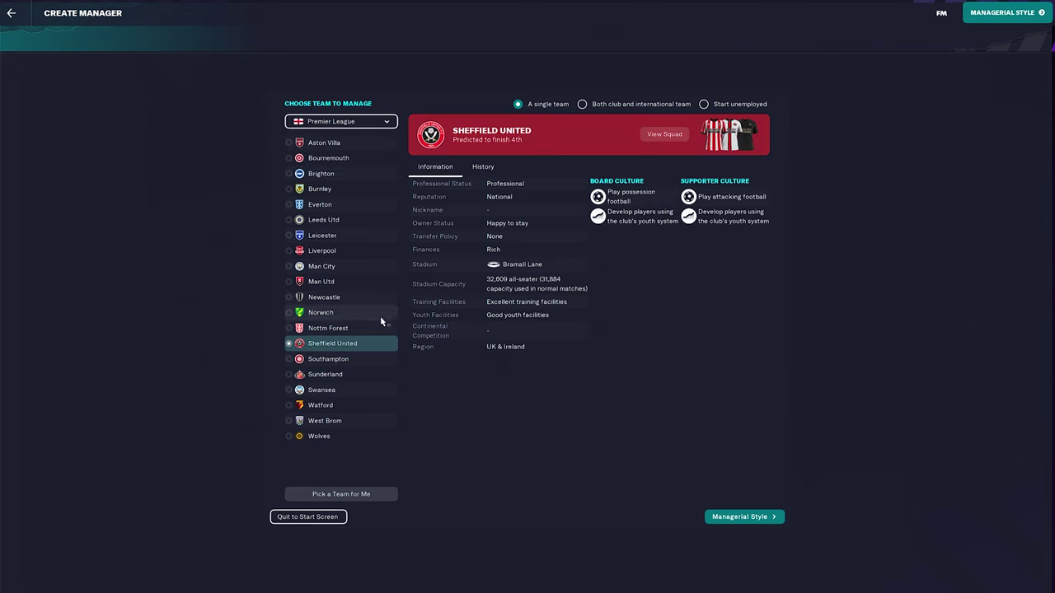
left_click(380, 315)
left_click(357, 420)
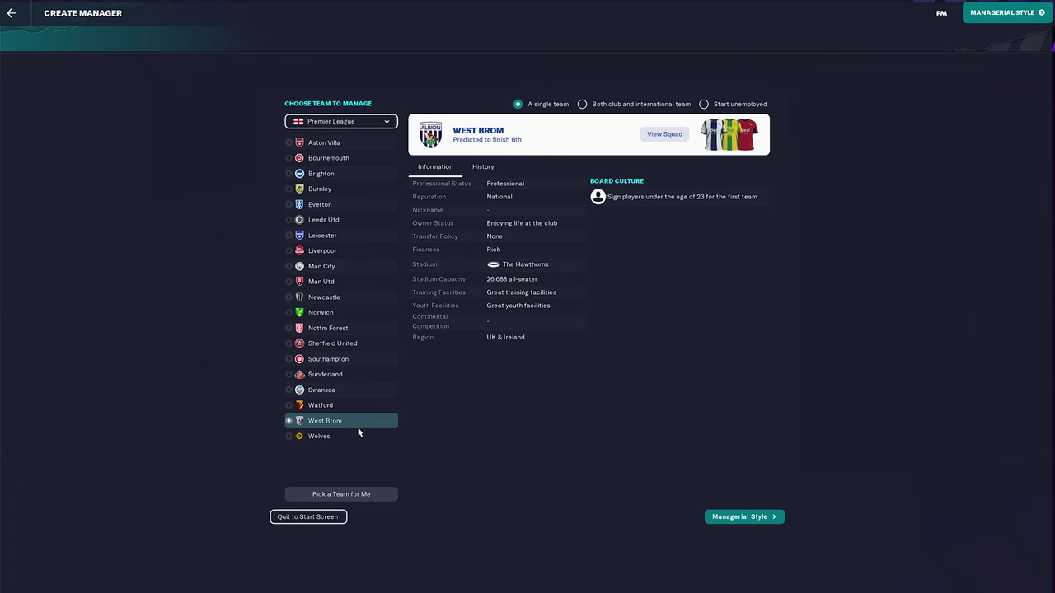
left_click(365, 439)
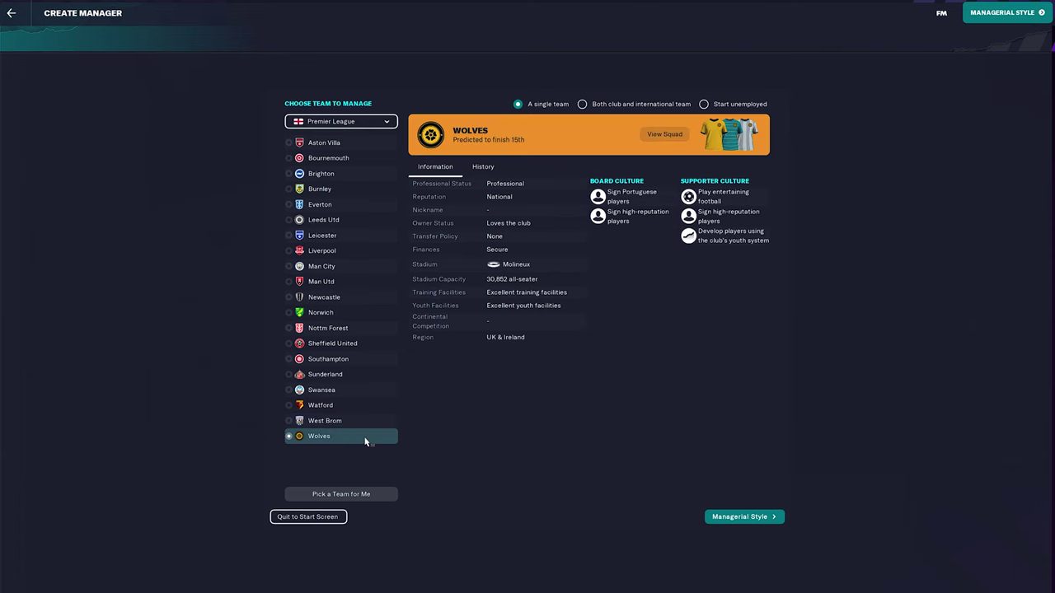